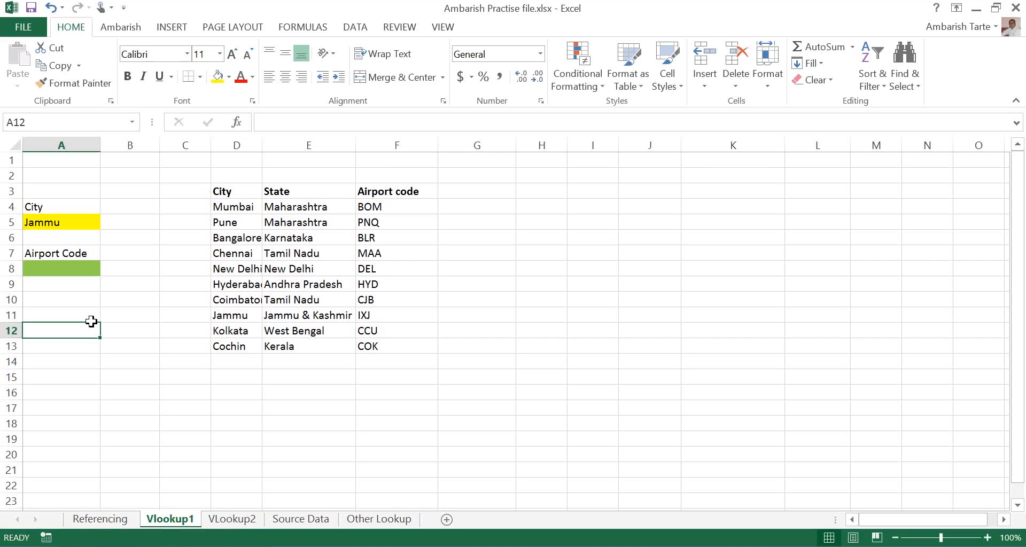
Step: Open the Referencing sheet and review the employee names and their salaries in B6:C10
click(99, 520)
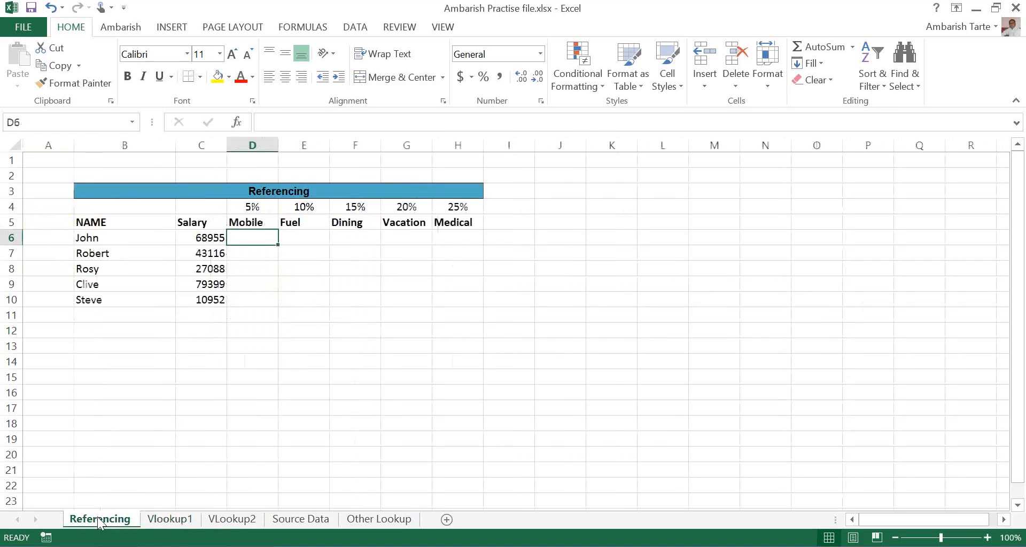
click(122, 298)
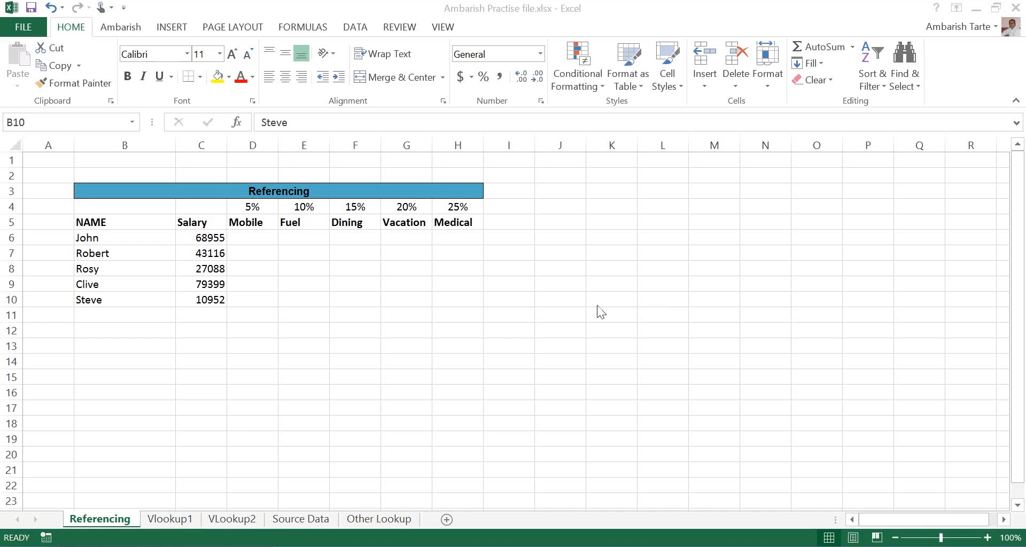
click(200, 239)
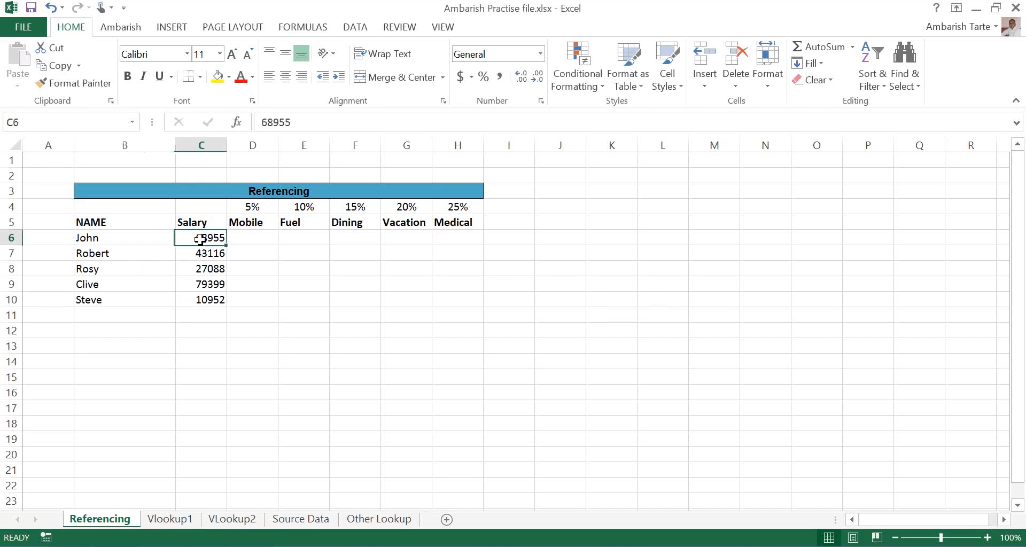
key(ctrl+shift+Down)
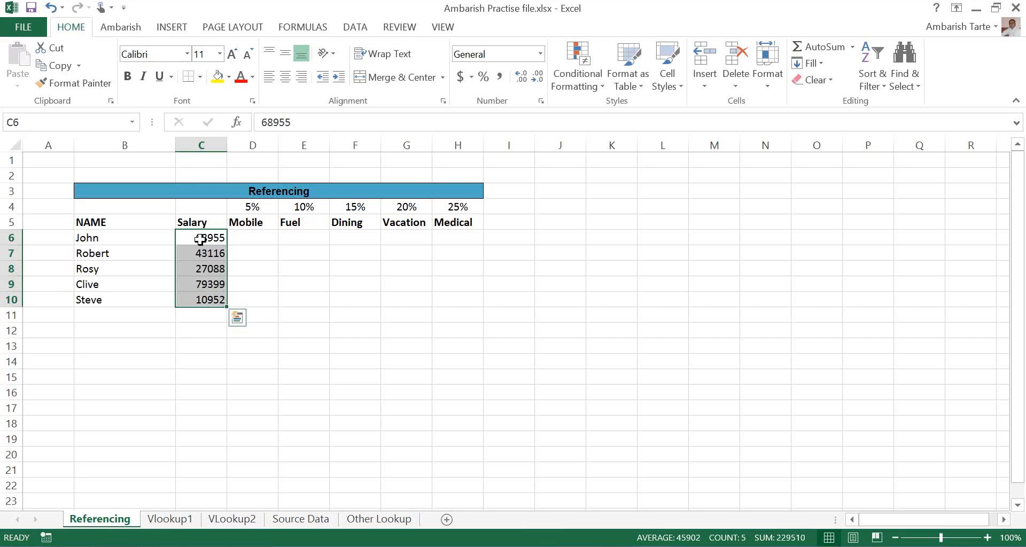
key(Down)
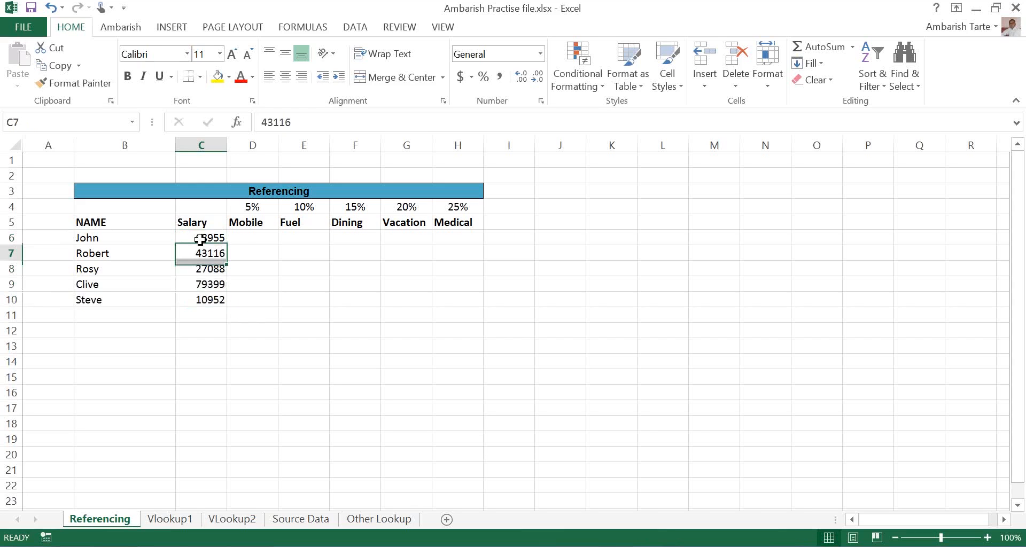
key(Left)
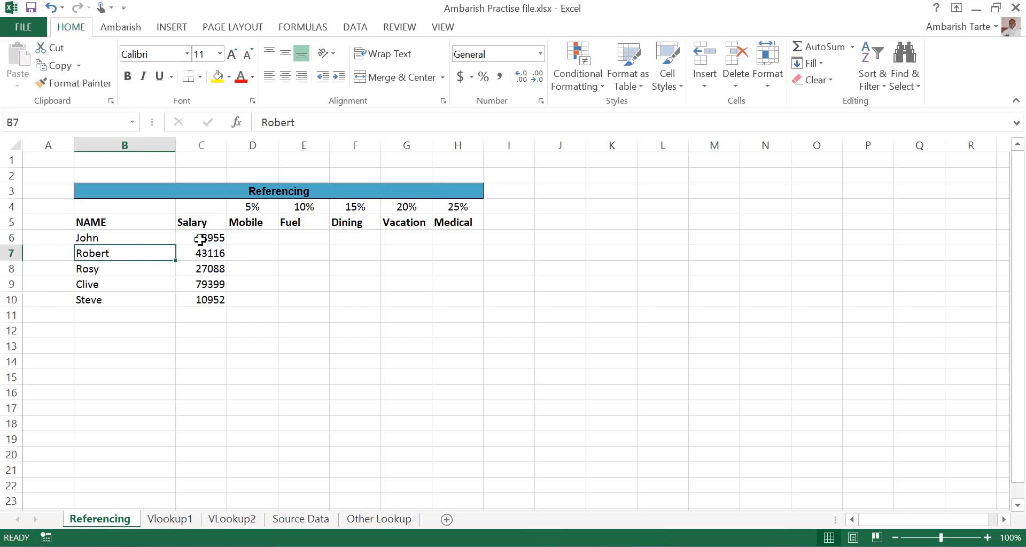
key(Up)
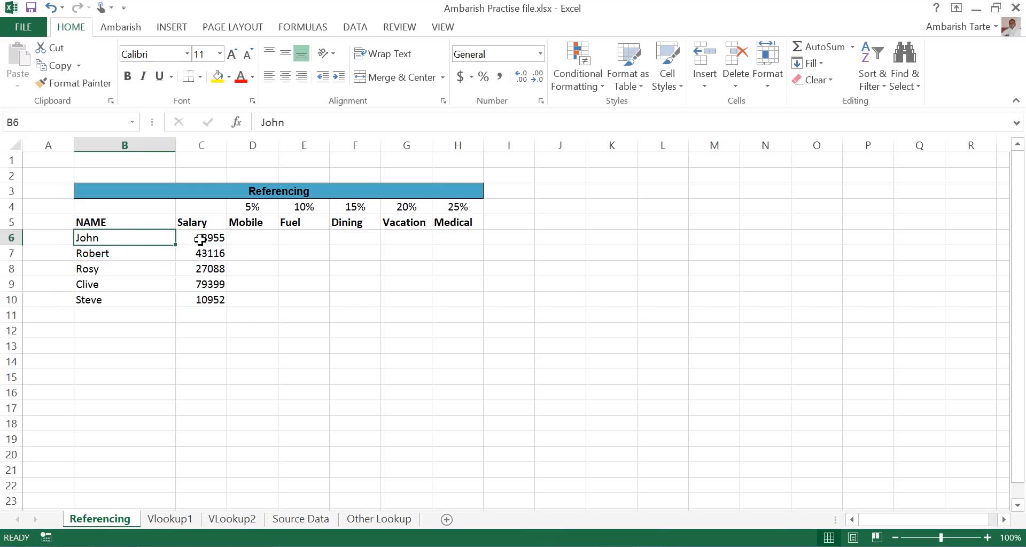
key(ctrl+shift+Down)
key(Right)
key(Right)
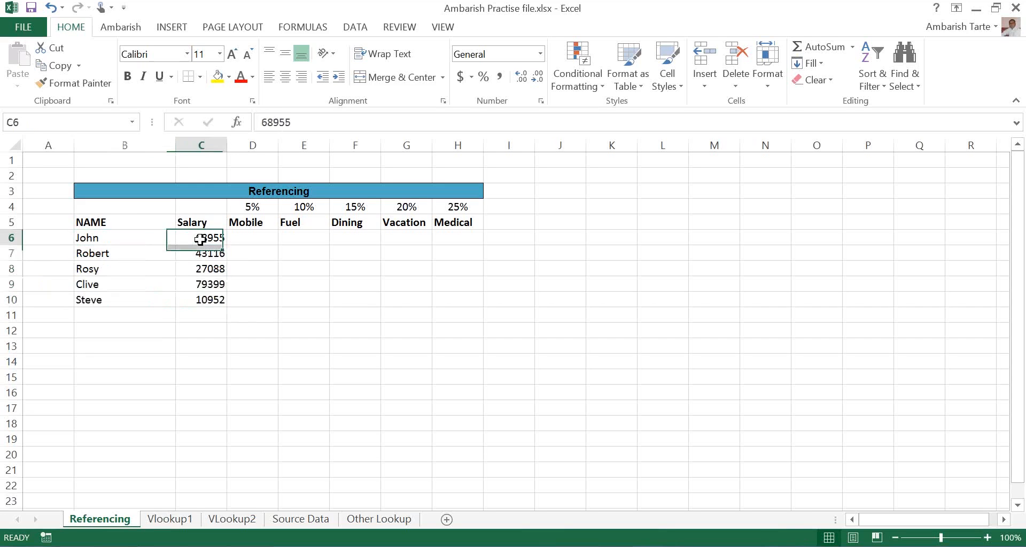
Step: Review the benefit headings in D5:H5 and the percentages assigned to them in row 4
key(Up)
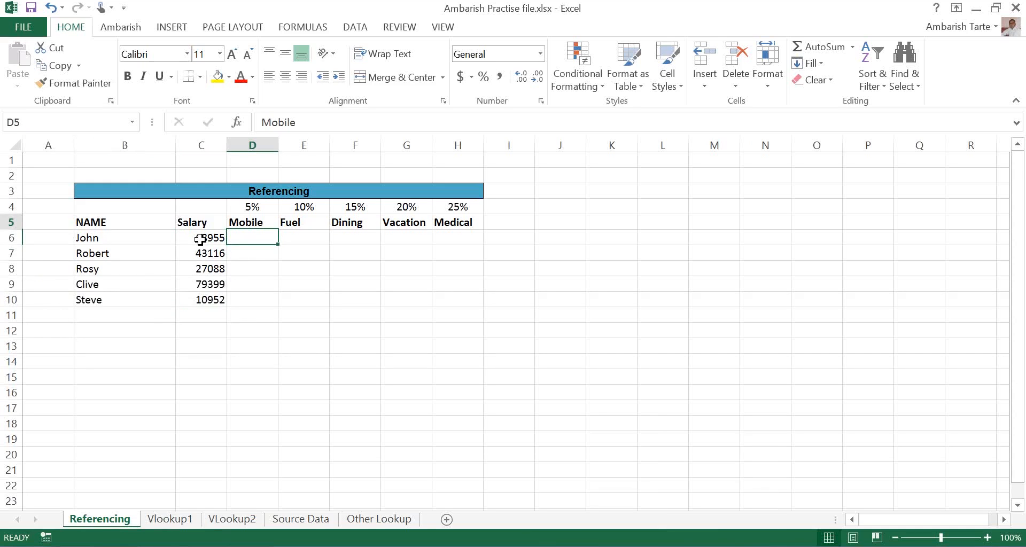
key(shift+Right)
key(shift+Right)
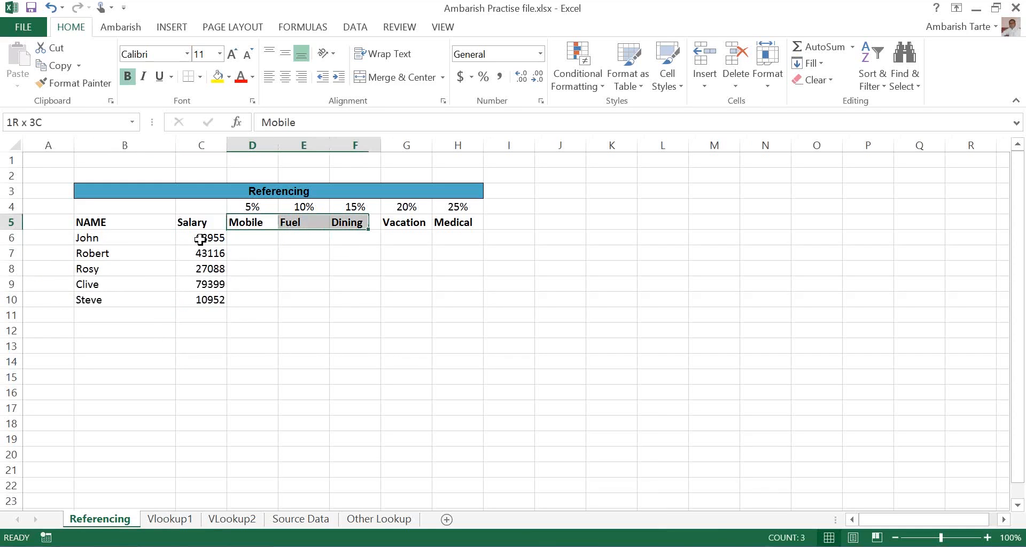
key(shift+Right)
key(shift+Right)
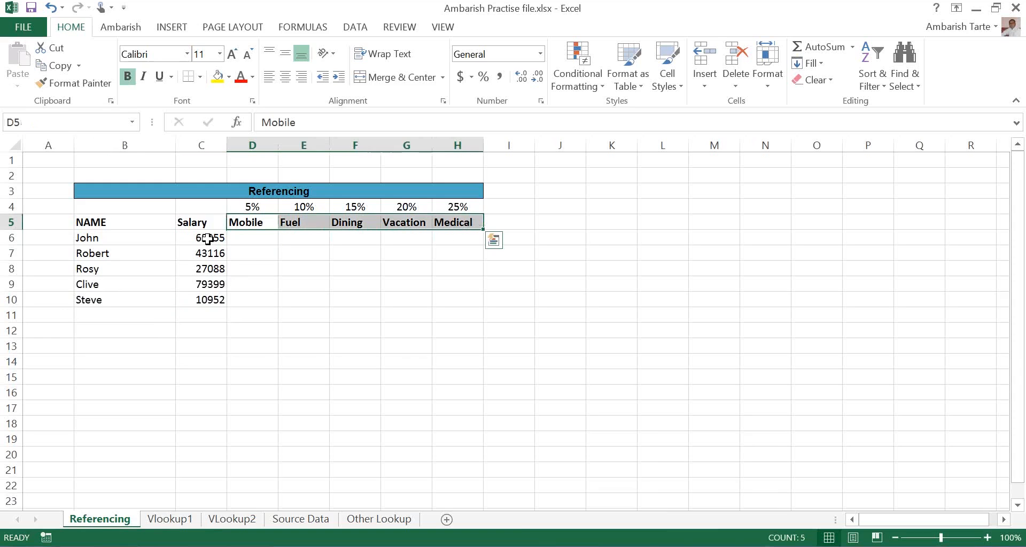
click(252, 208)
key(shift+Right)
key(shift+Right)
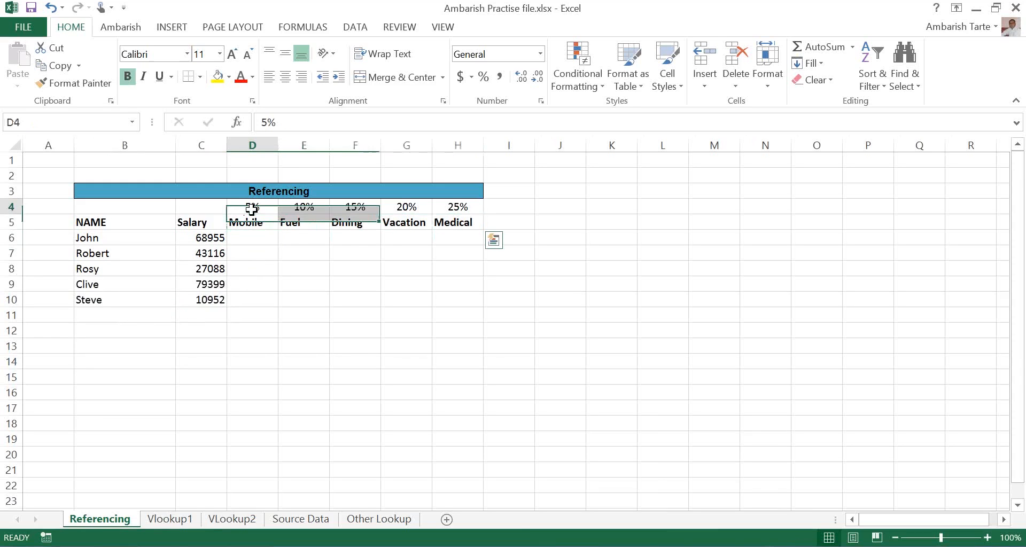
click(252, 208)
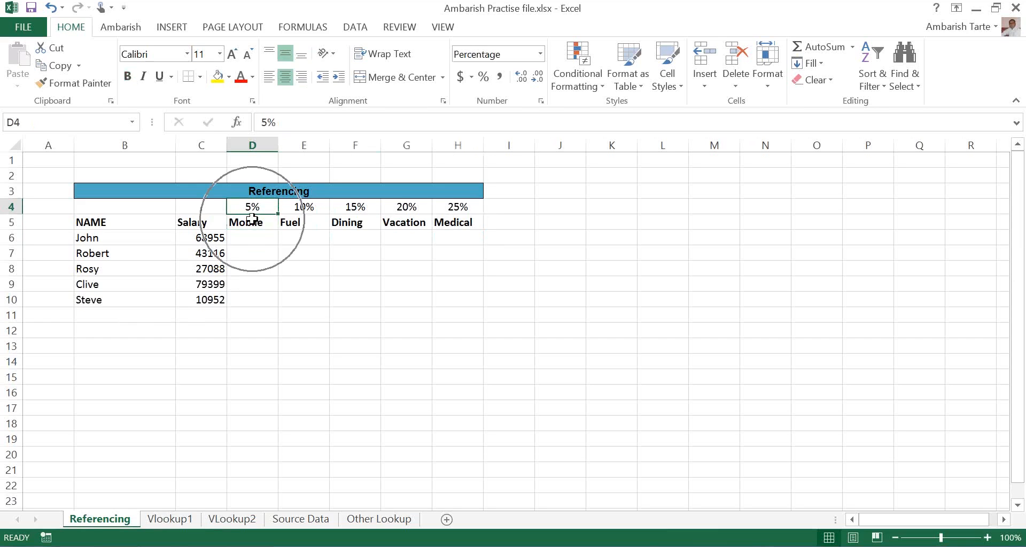
key(Right)
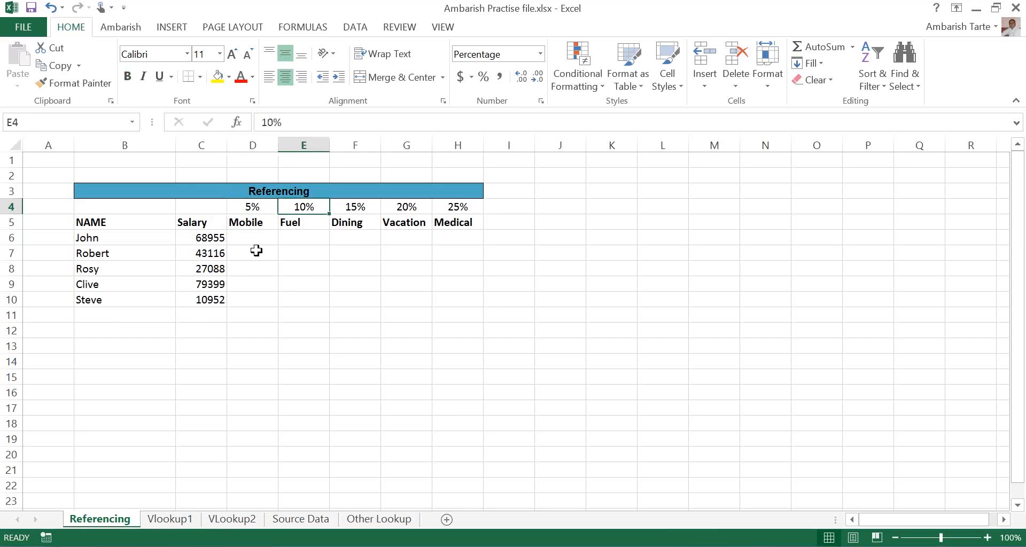
click(309, 209)
key(Right)
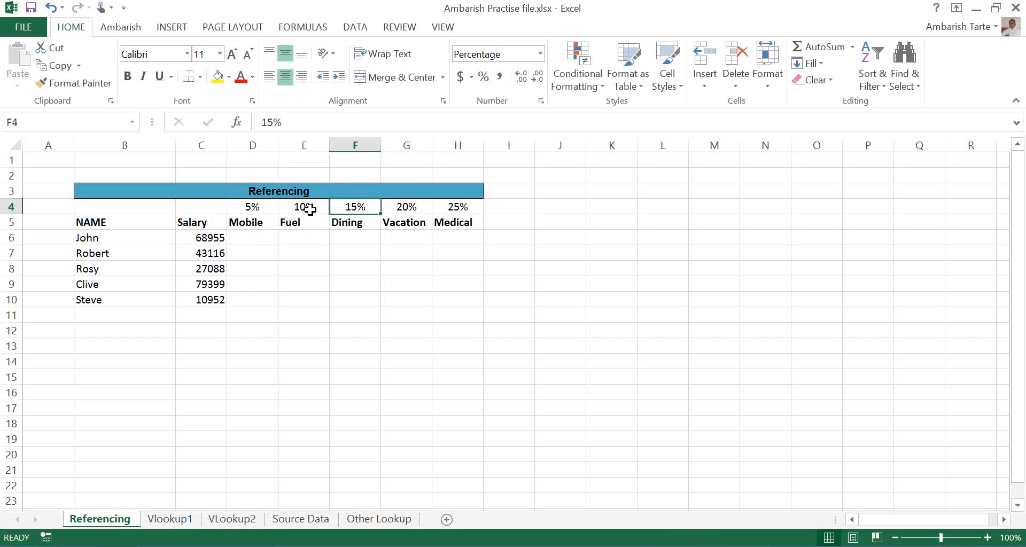
Step: Calculate the Mobile amount in D6 with the formula =C6*D4 and fill it down through D10
click(260, 244)
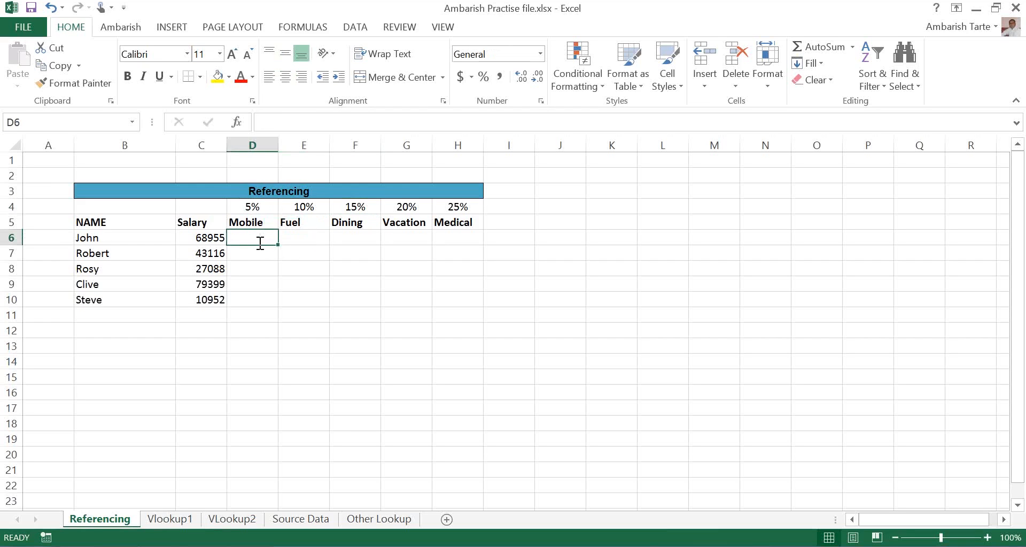
text(=)
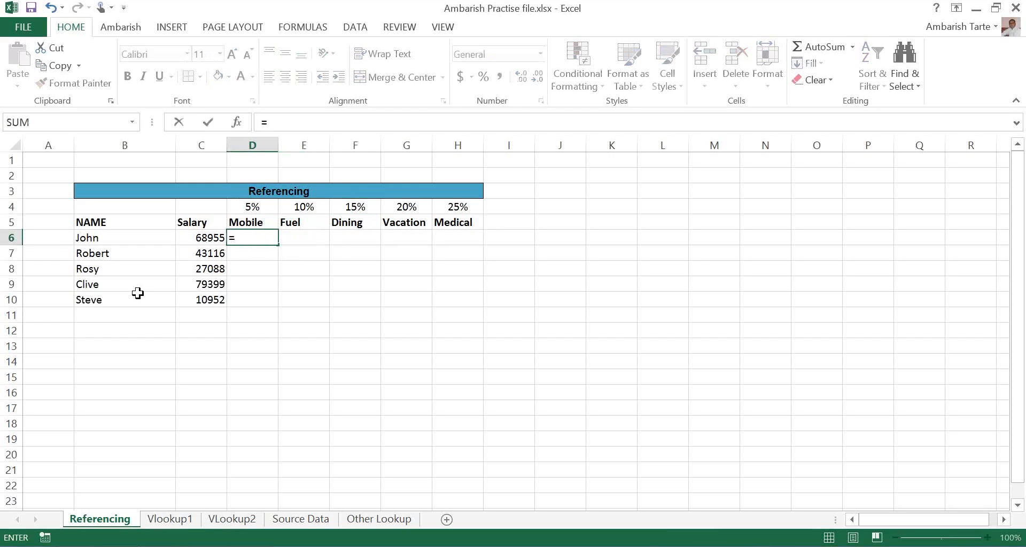
key(Left)
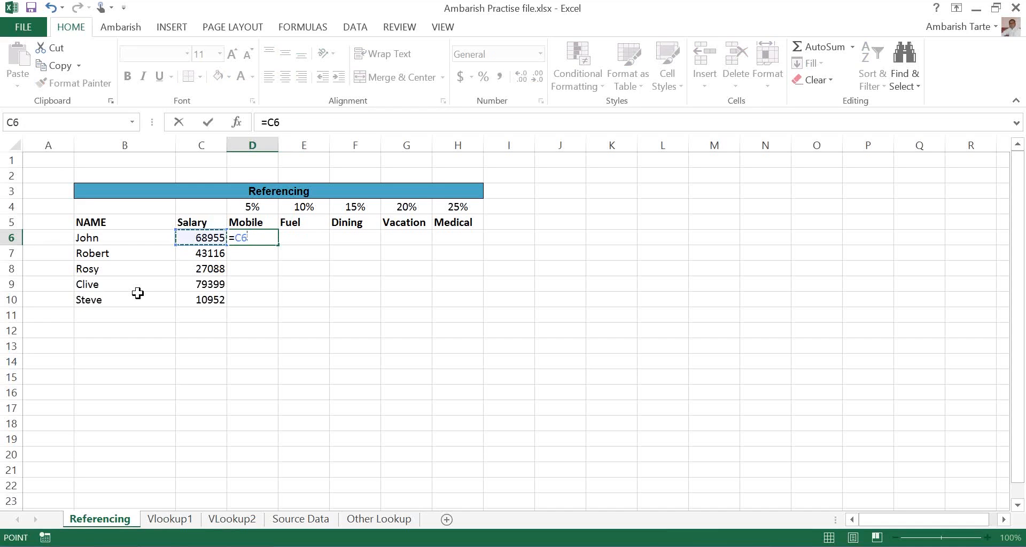
text(*)
key(Up)
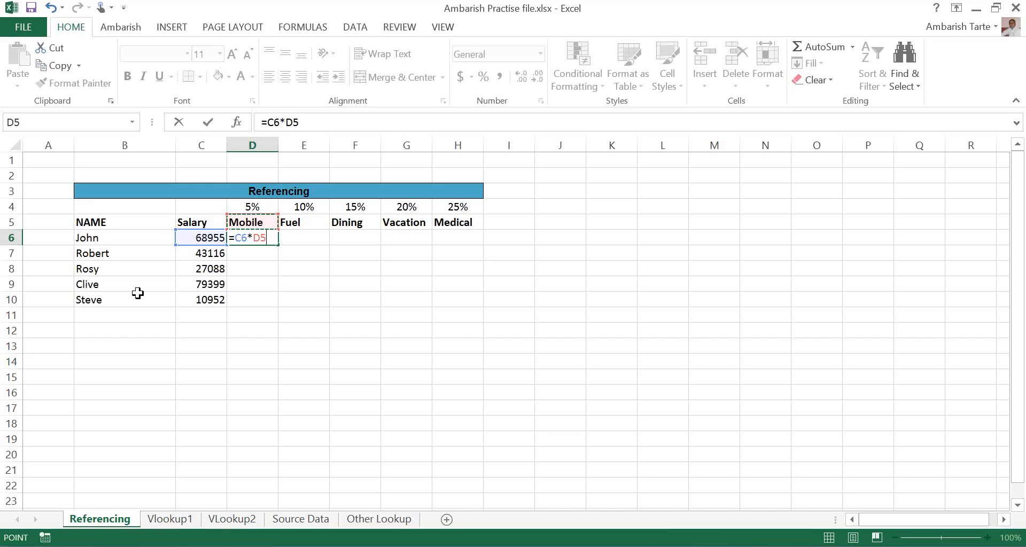
key(Up)
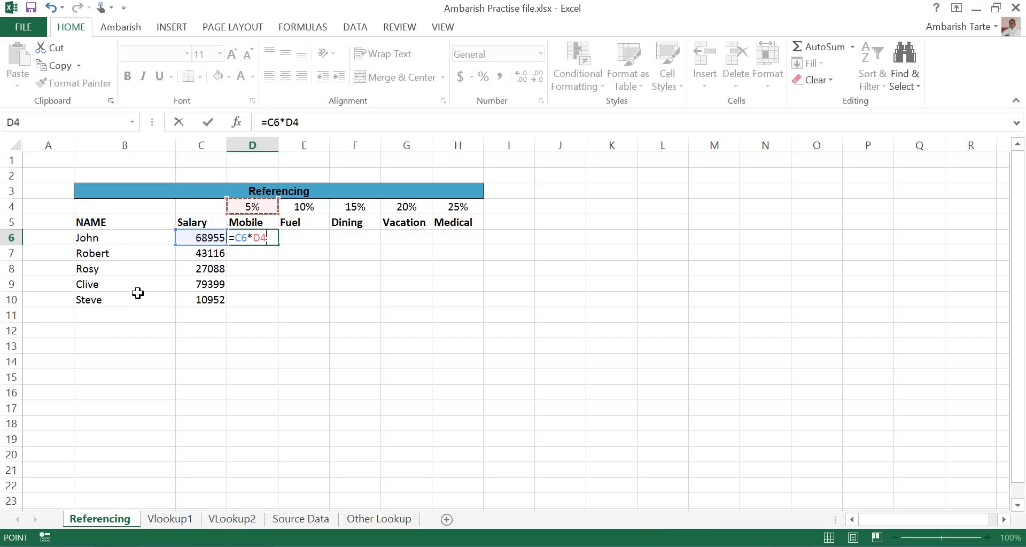
key(ctrl+Return)
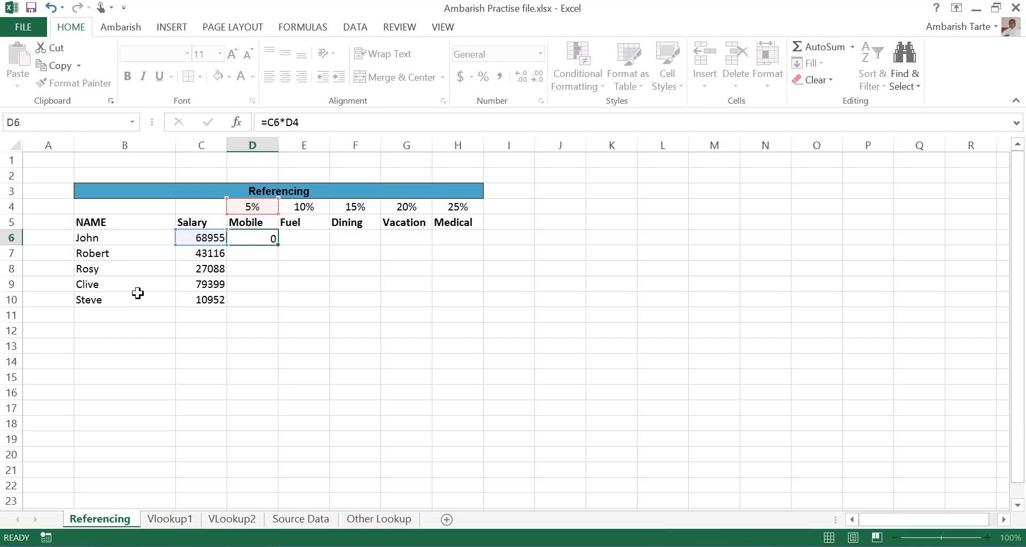
key(Return)
key(Up)
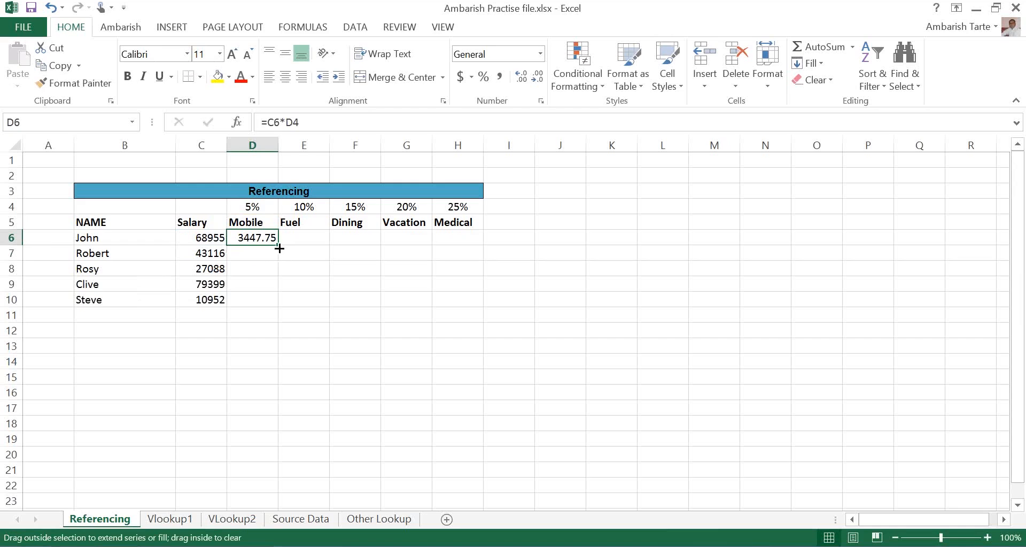
drag(279, 248, 282, 309)
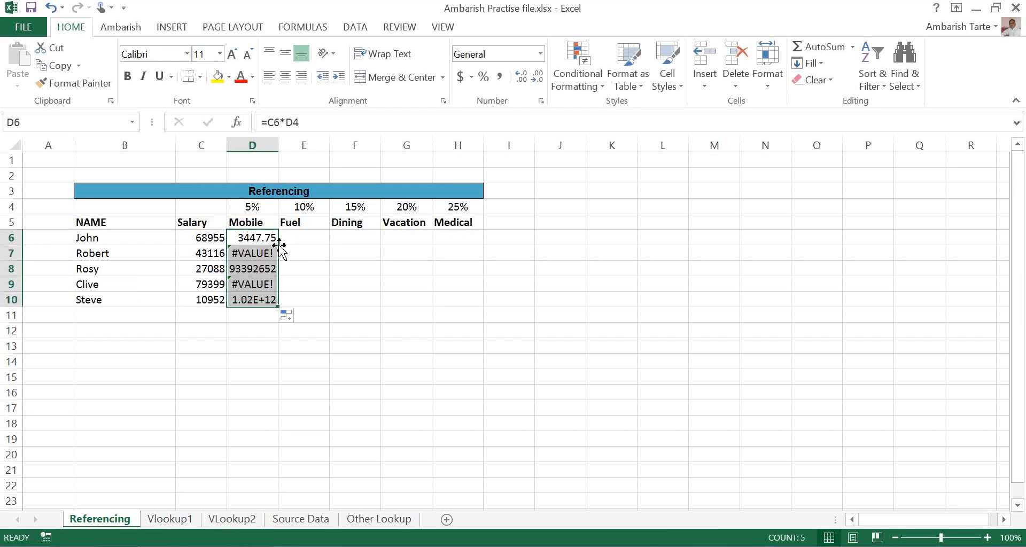
Step: Examine the results and cell references of the copied Mobile formulas in D7:D10
key(Down)
key(shift+Down)
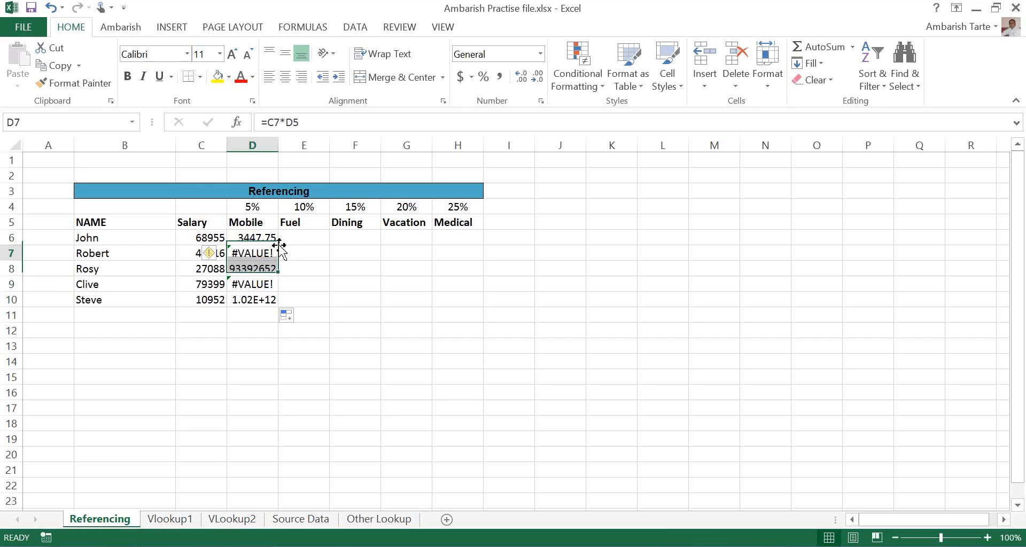
key(shift+Up)
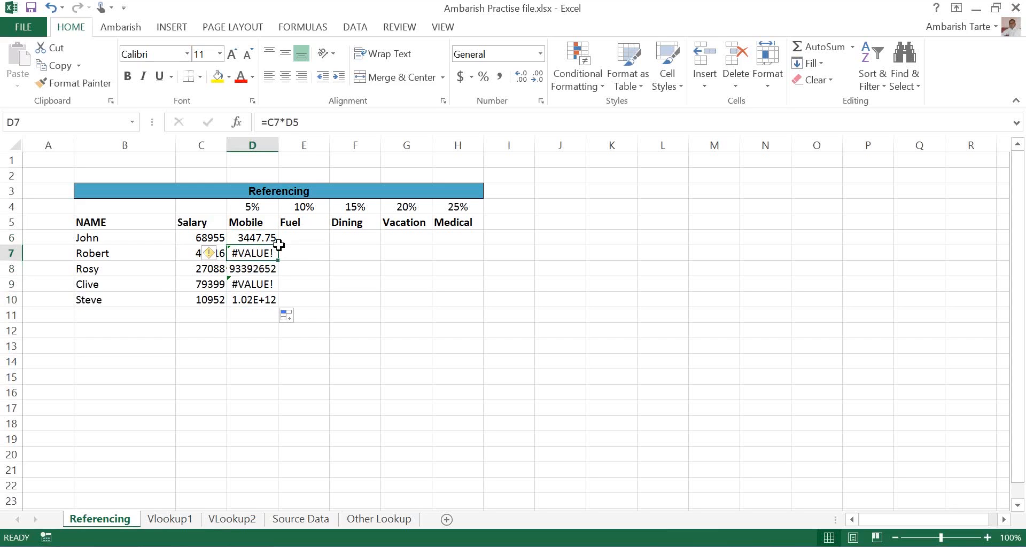
key(Down)
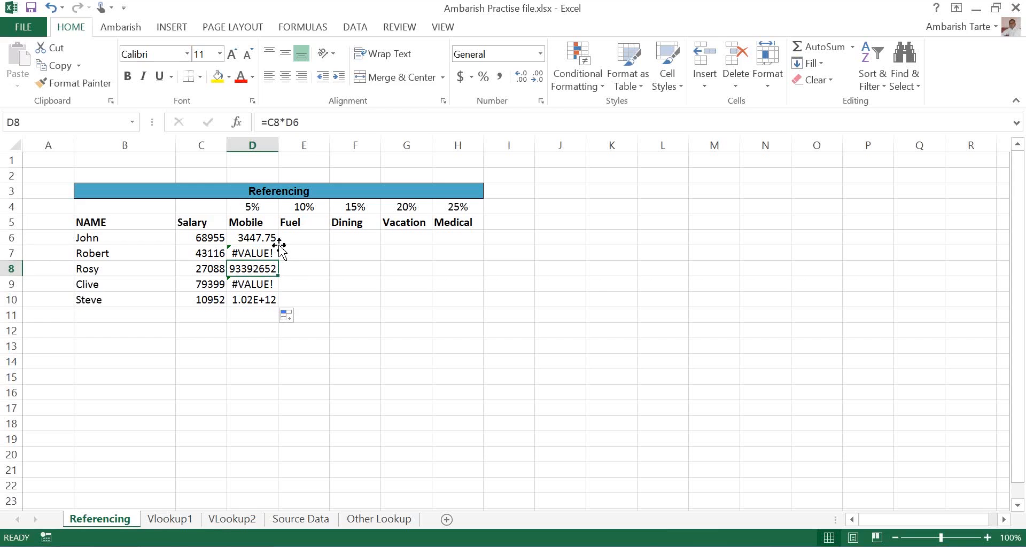
key(Up)
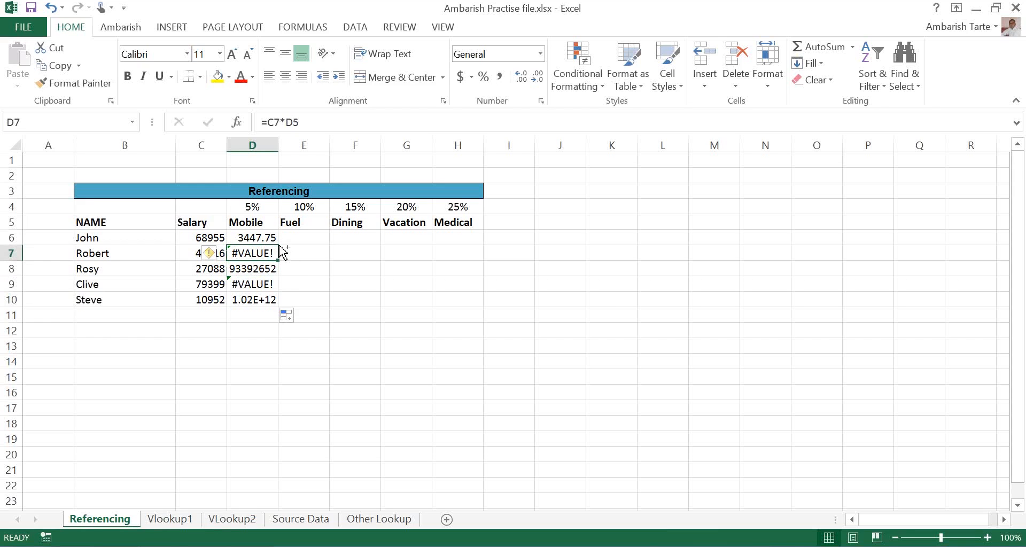
key(shift+Down)
key(shift+Down)
key(shift+Down)
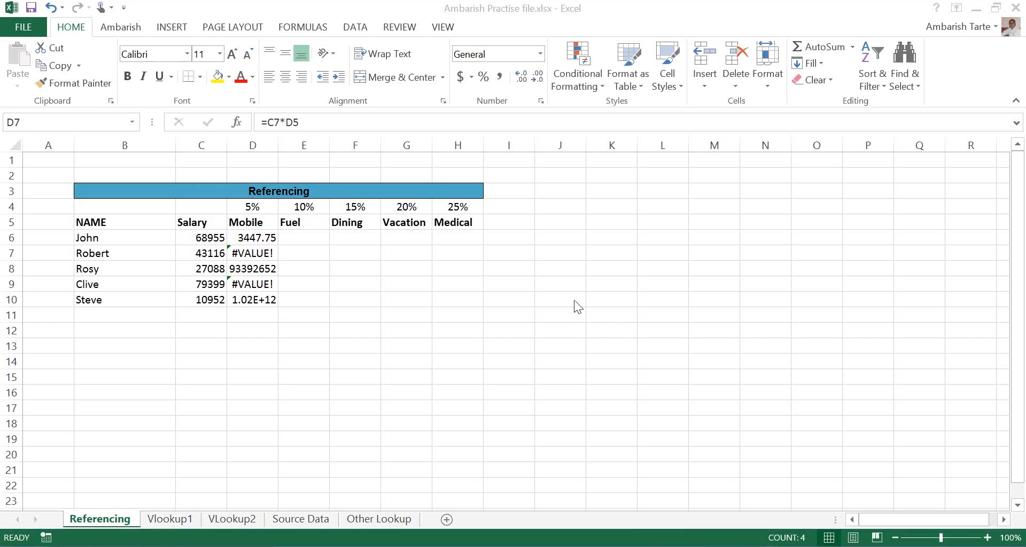
click(247, 255)
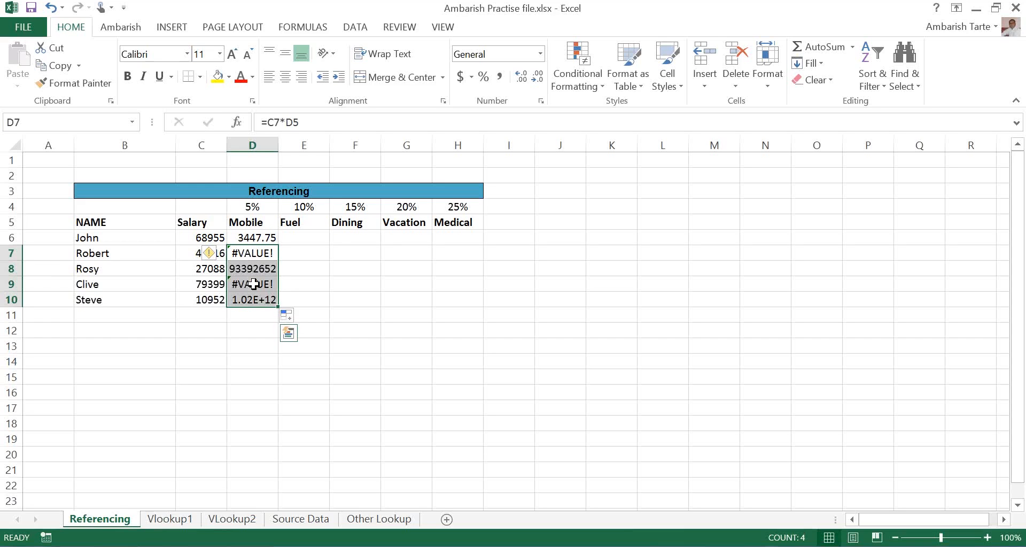
key(ctrl+z)
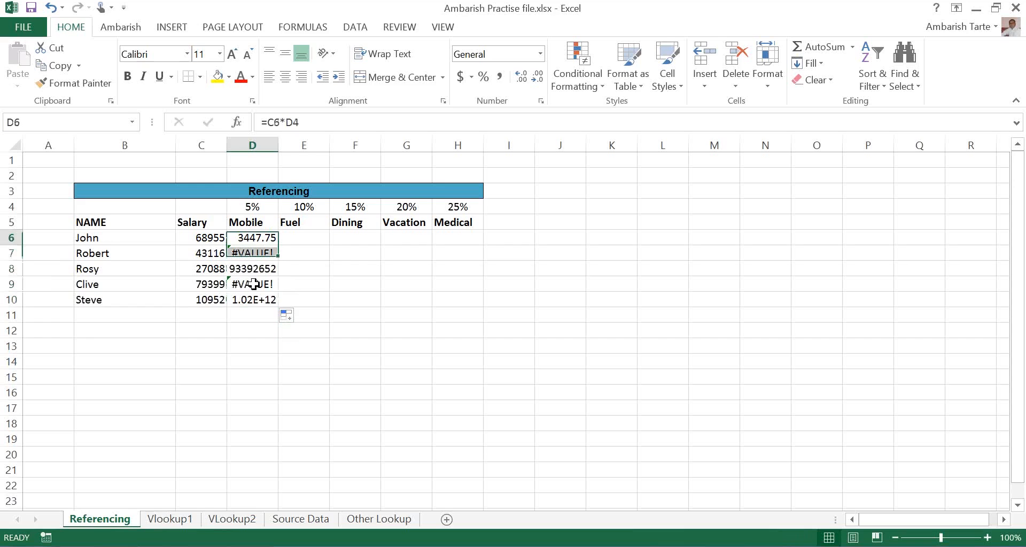
Step: Compare the cells referenced by the Mobile formulas in D6 and D8
key(F2)
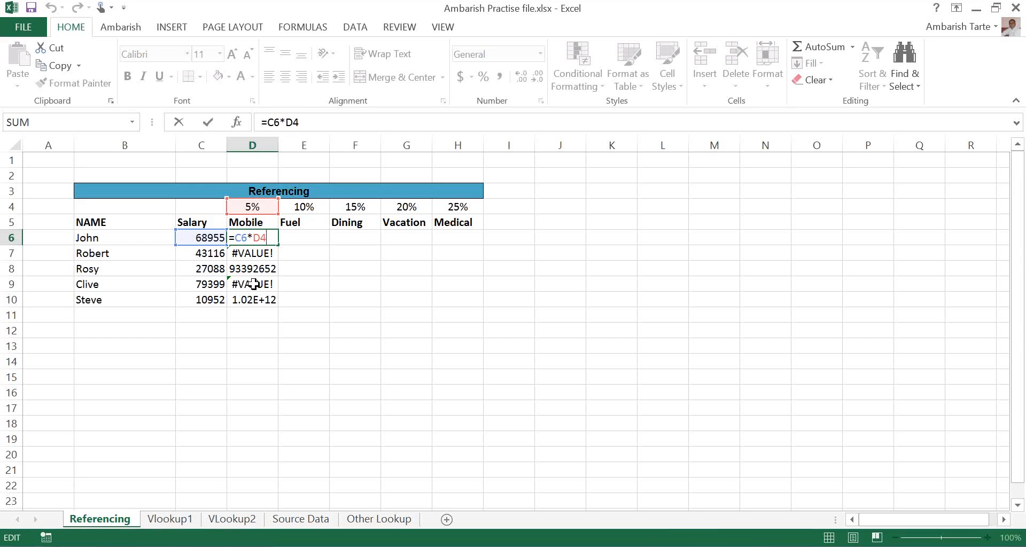
key(Return)
key(Down)
key(F2)
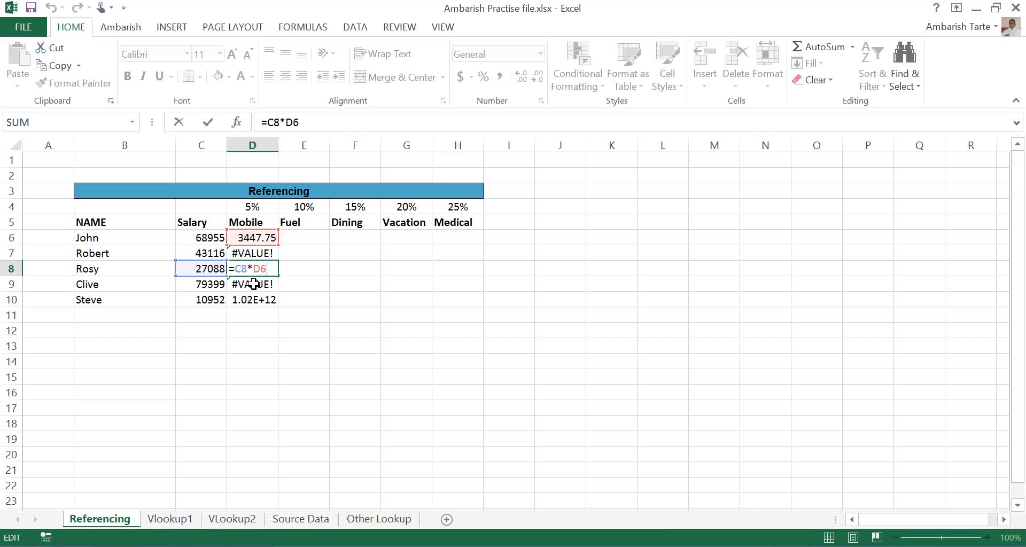
key(Return)
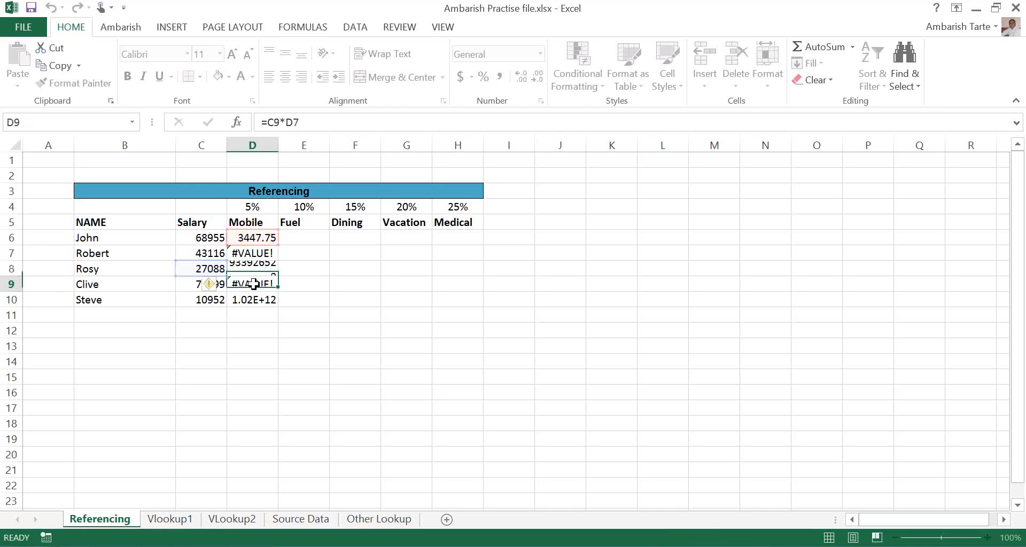
Step: Make the percentage reference in the Mobile formula absolute, =C6*$D$4 in D6, and fill it down through D10
key(Up)
key(Up)
key(Up)
key(F2)
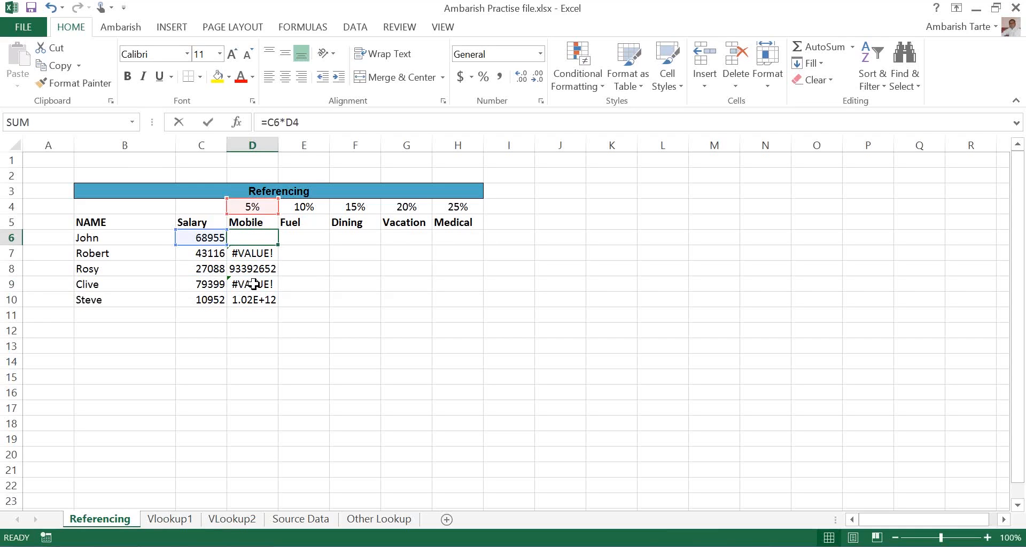
key(F2)
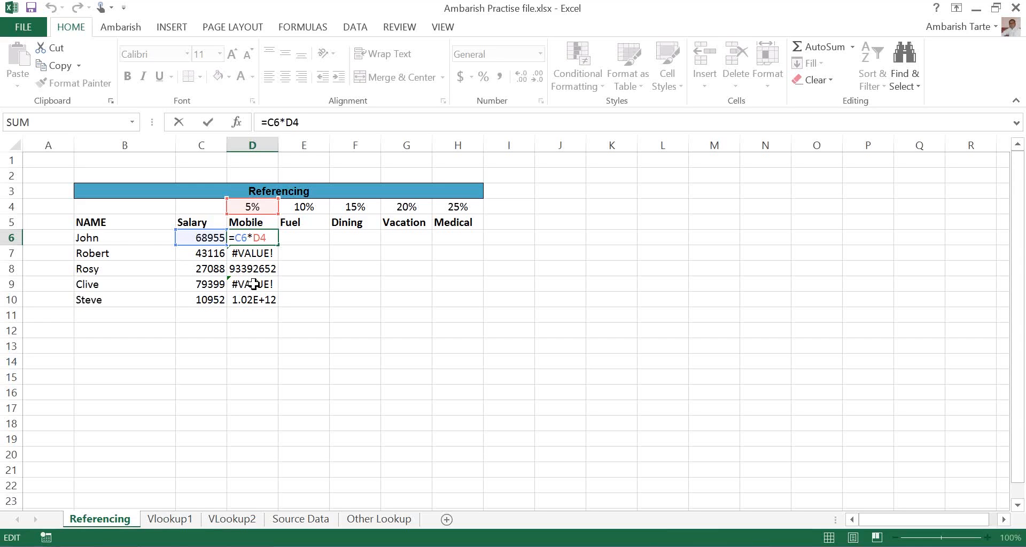
key(F4)
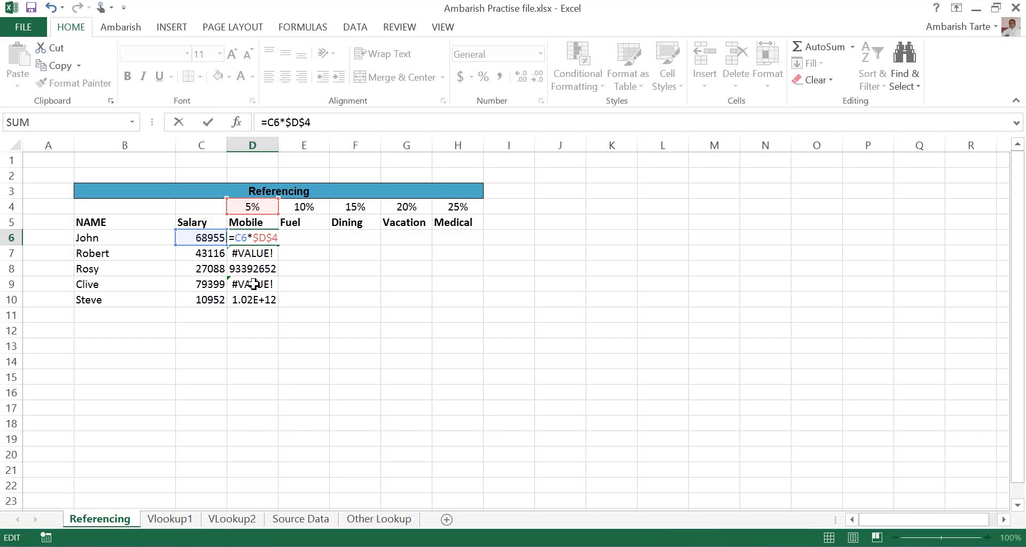
key(ctrl+Return)
key(Return)
key(Up)
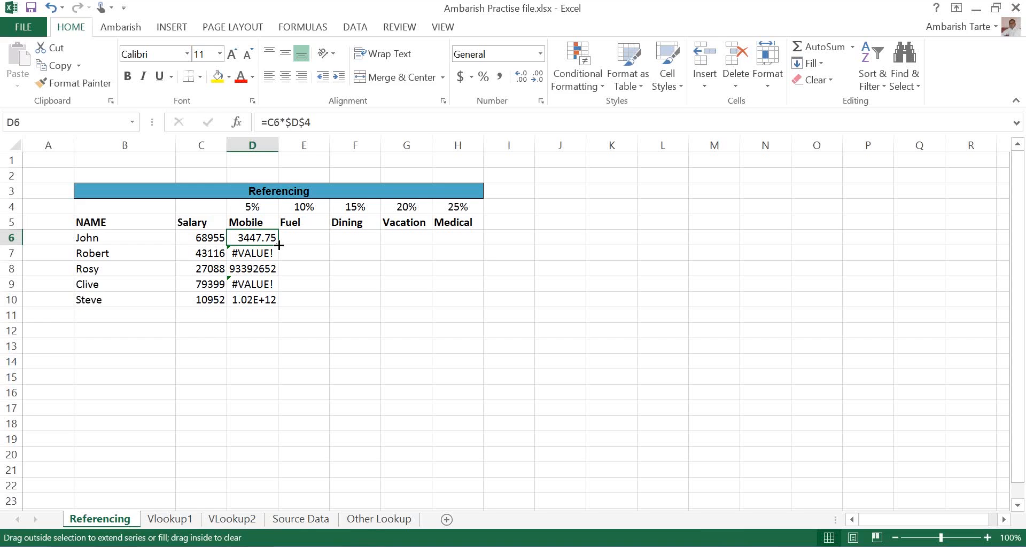
double_click(279, 245)
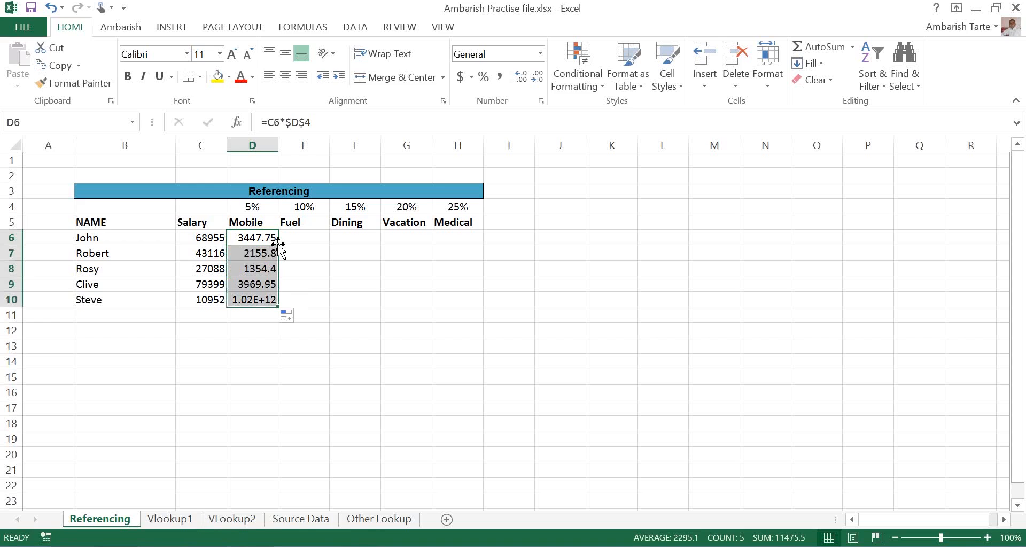
Step: Examine which cells the copied Mobile formulas in D7, D8 and D9 reference
key(Return)
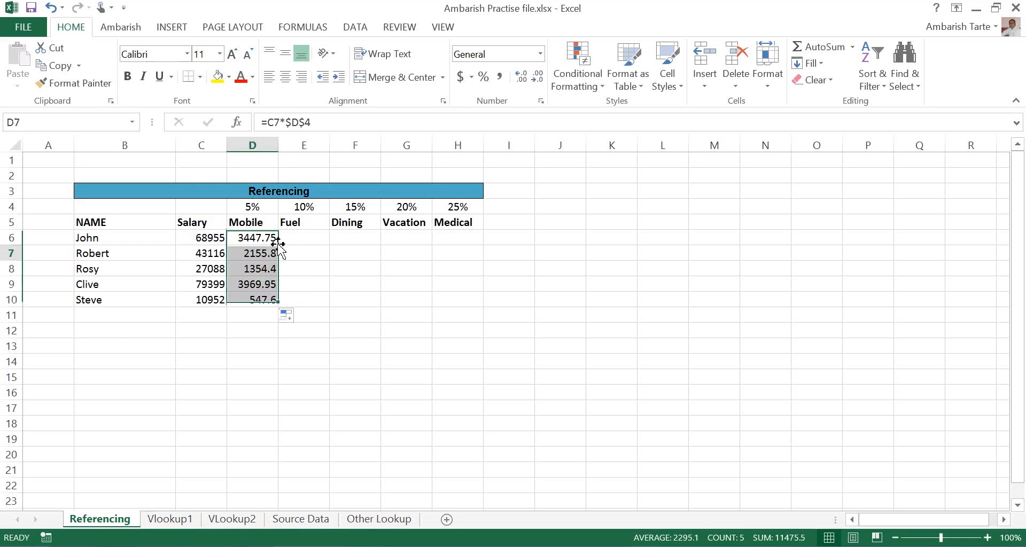
click(278, 245)
key(F2)
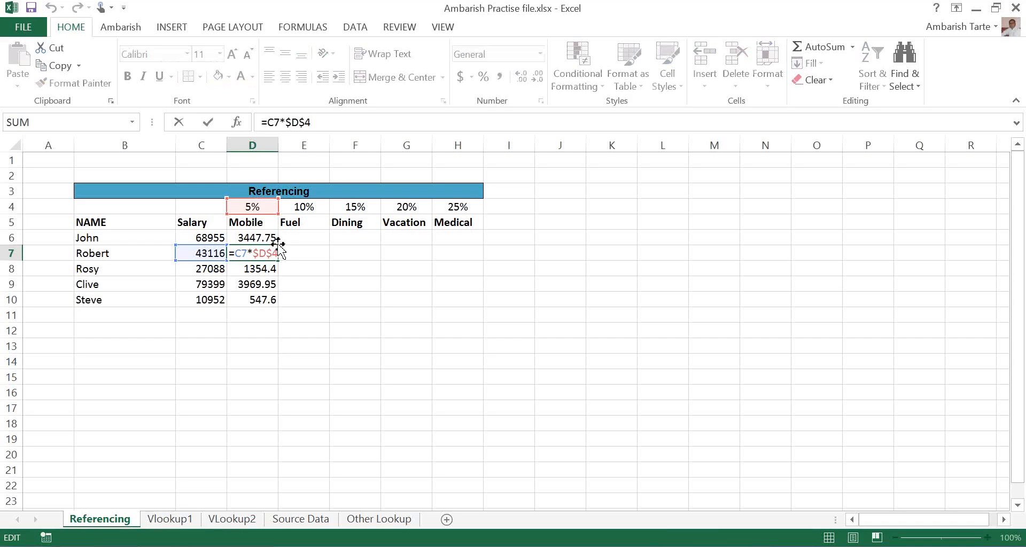
key(Return)
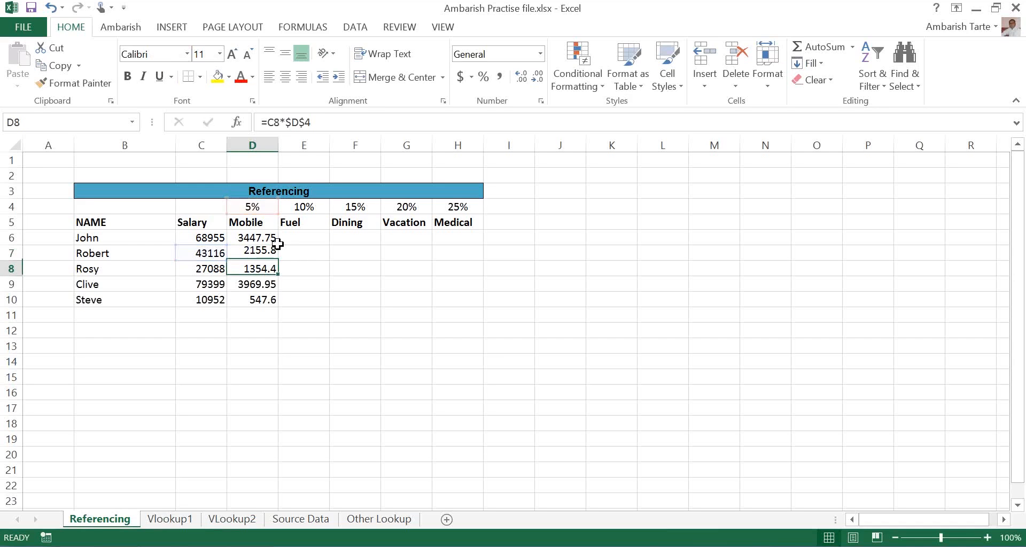
key(F2)
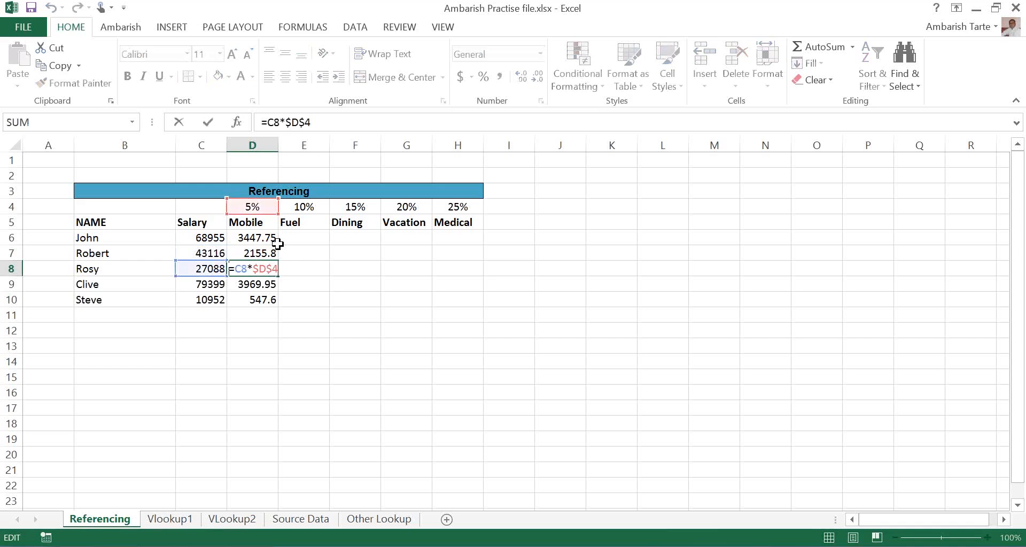
key(Return)
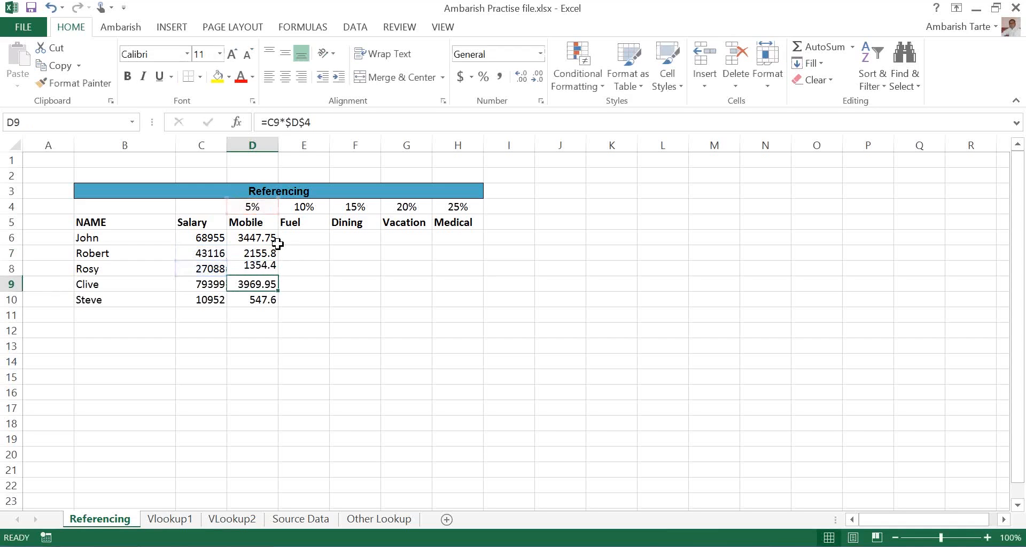
key(F2)
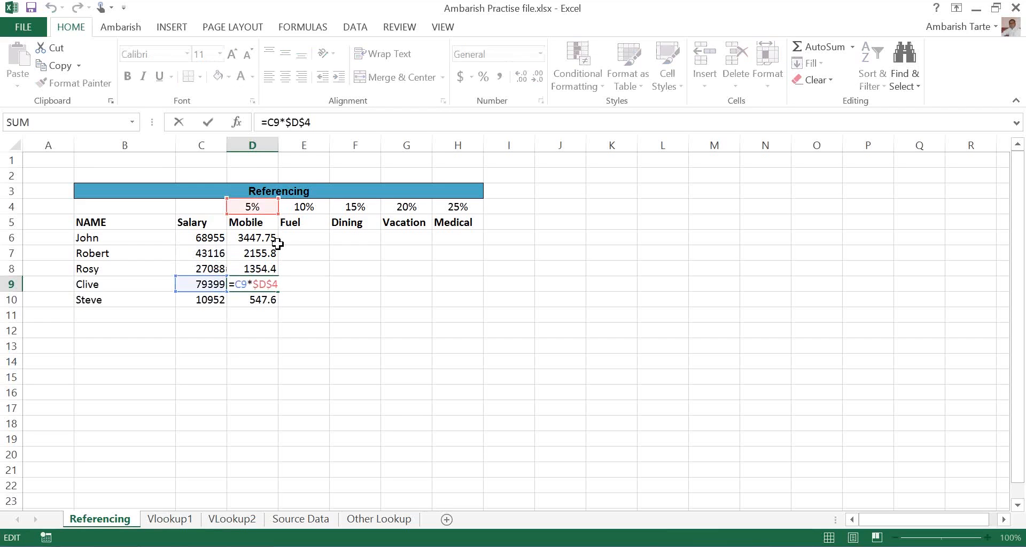
key(Escape)
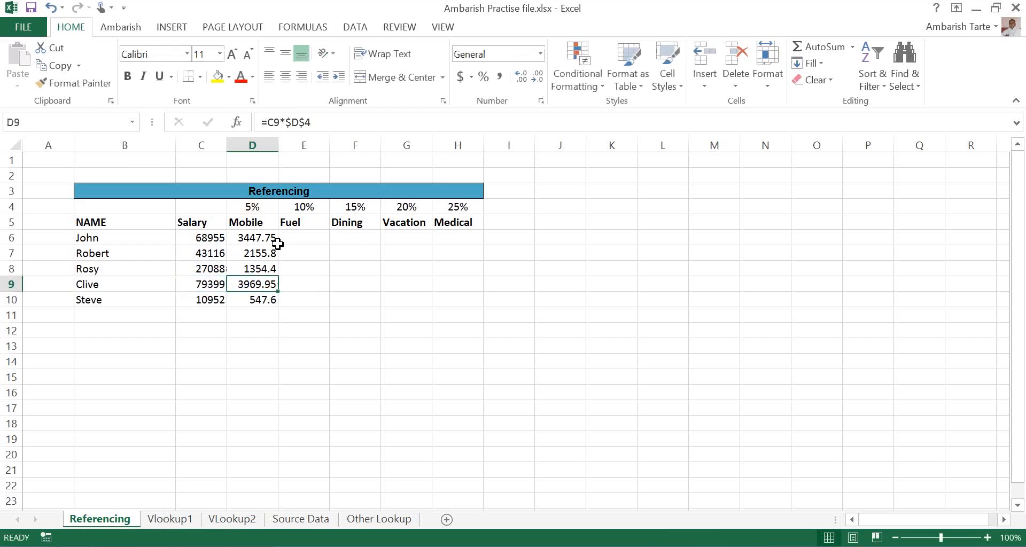
Step: Calculate the first Fuel amount in E6 with the formula =C6*$E$4
key(Up)
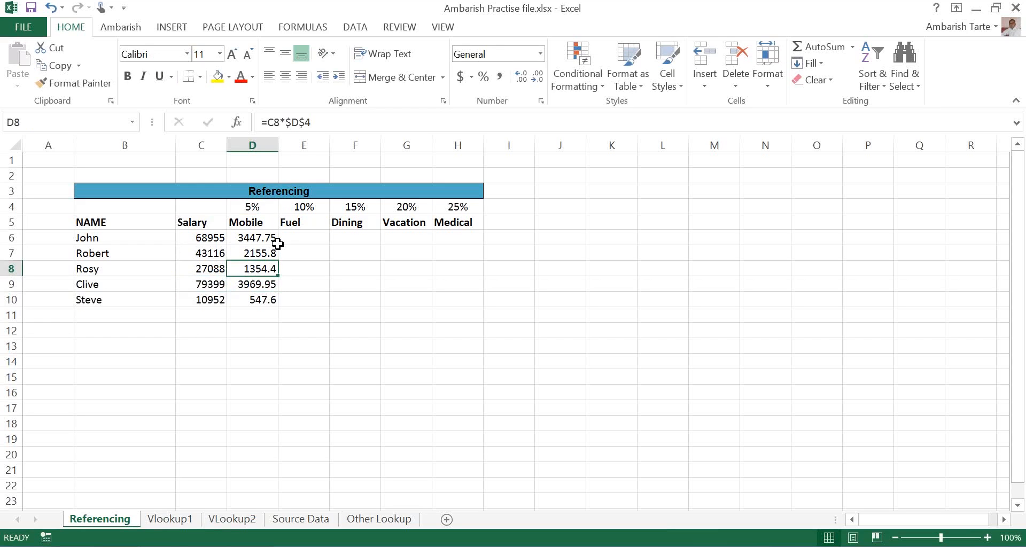
key(Up)
key(Up)
key(Right)
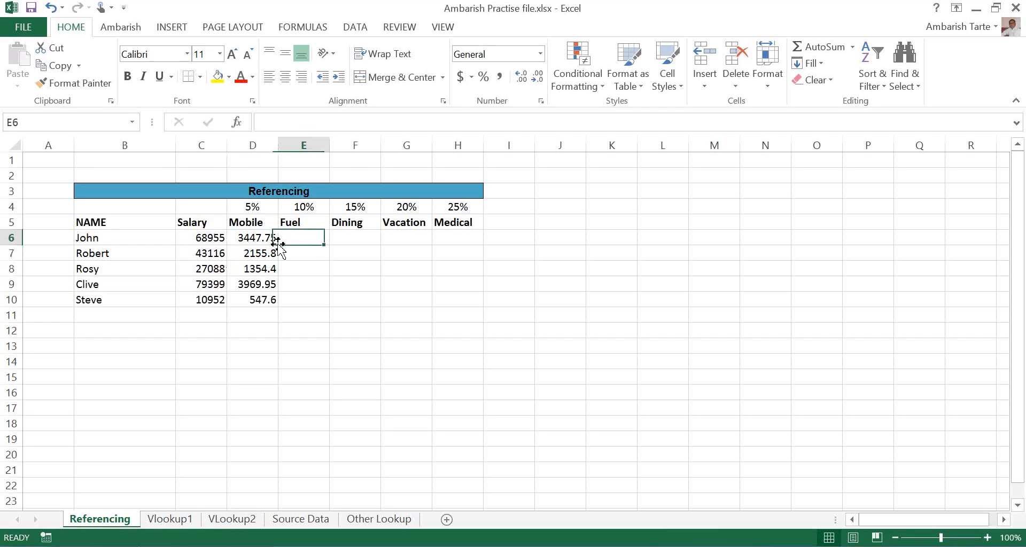
double_click(278, 243)
key(F2)
text(=)
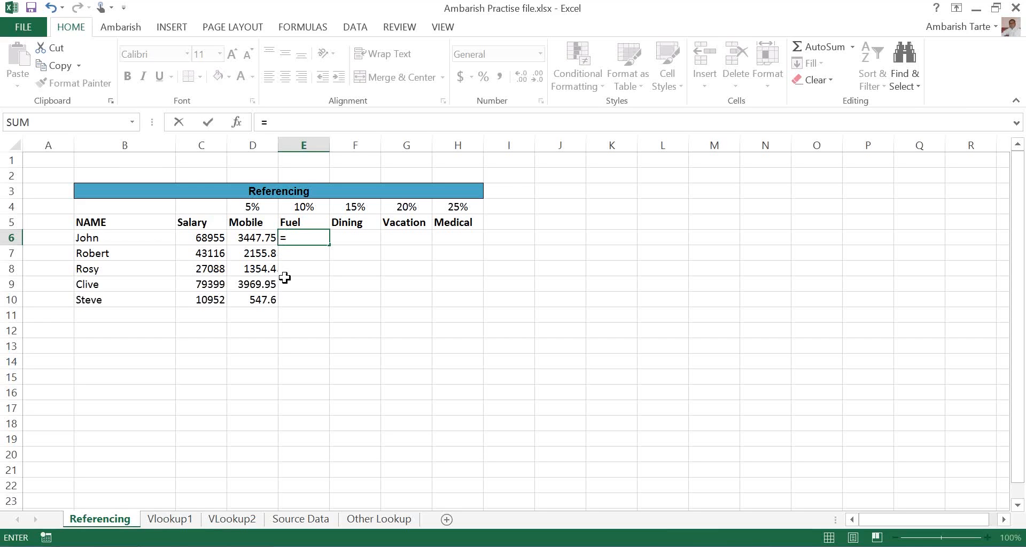
key(Left)
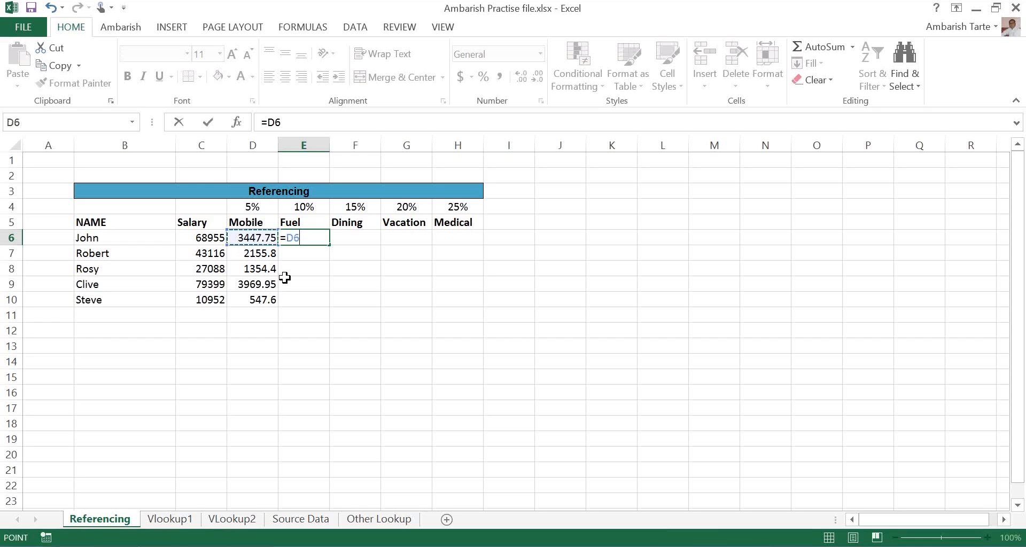
key(Left)
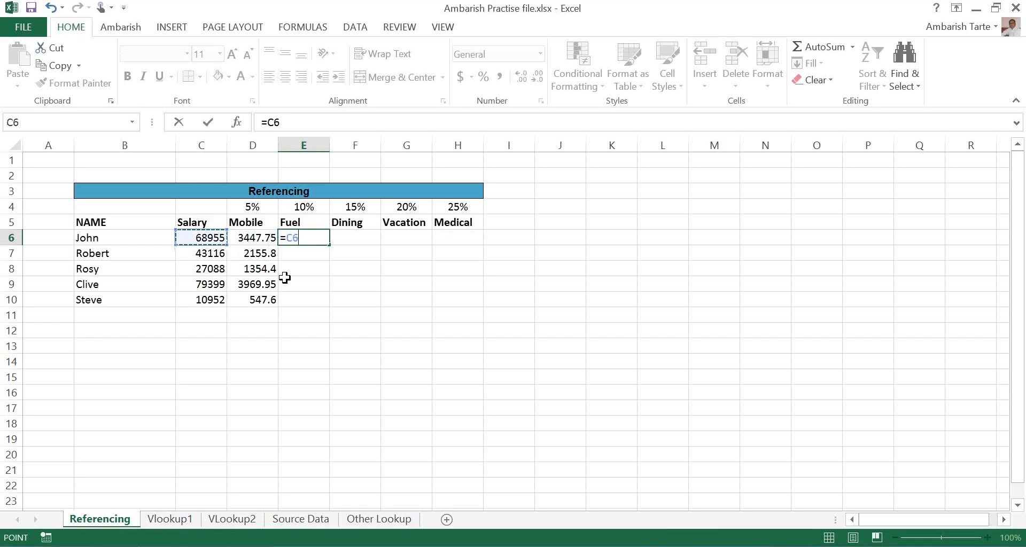
text(*)
key(Up)
key(Up)
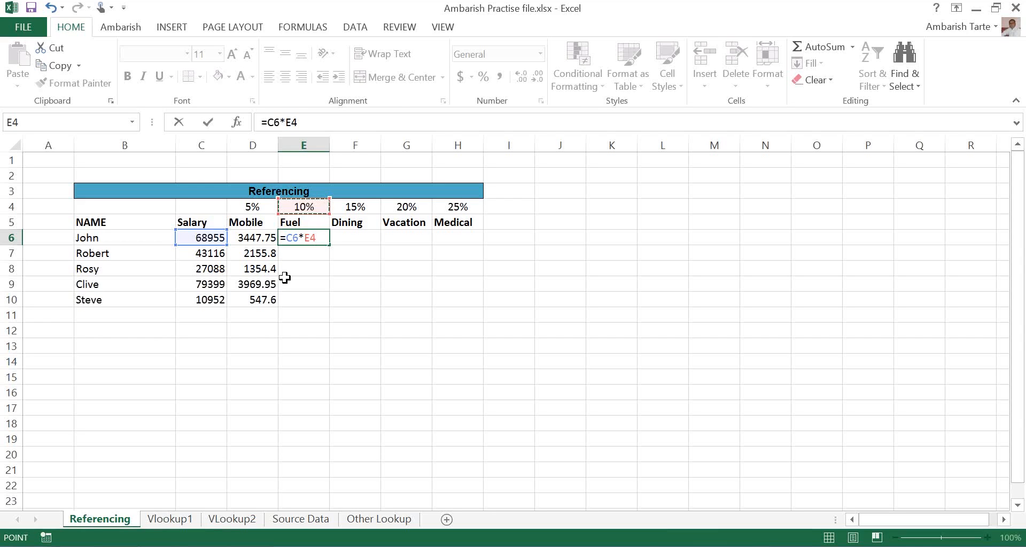
key(F4)
key(Return)
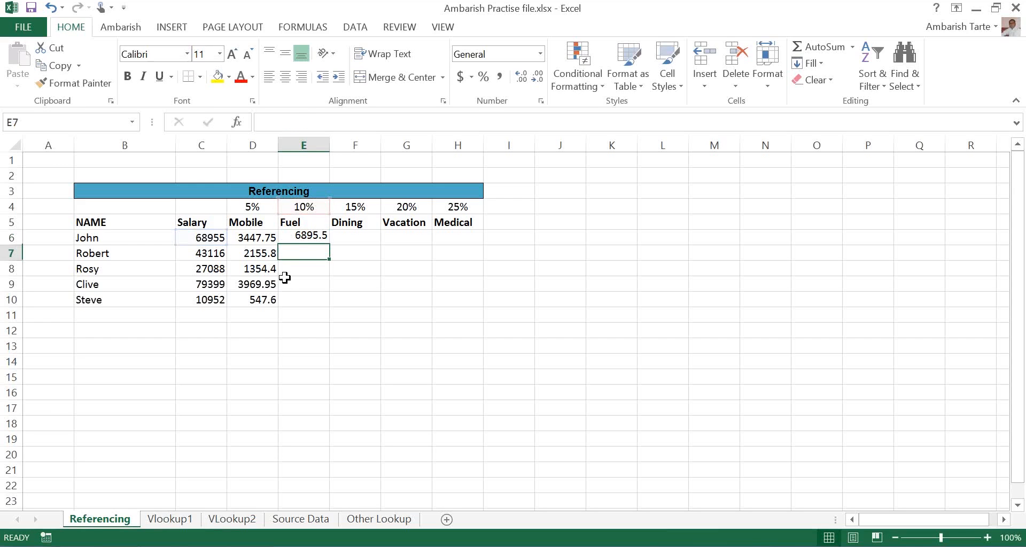
Step: Fill the Fuel formula from E6 down through the remaining employees to E10
key(Down)
key(Up)
key(Up)
key(Up)
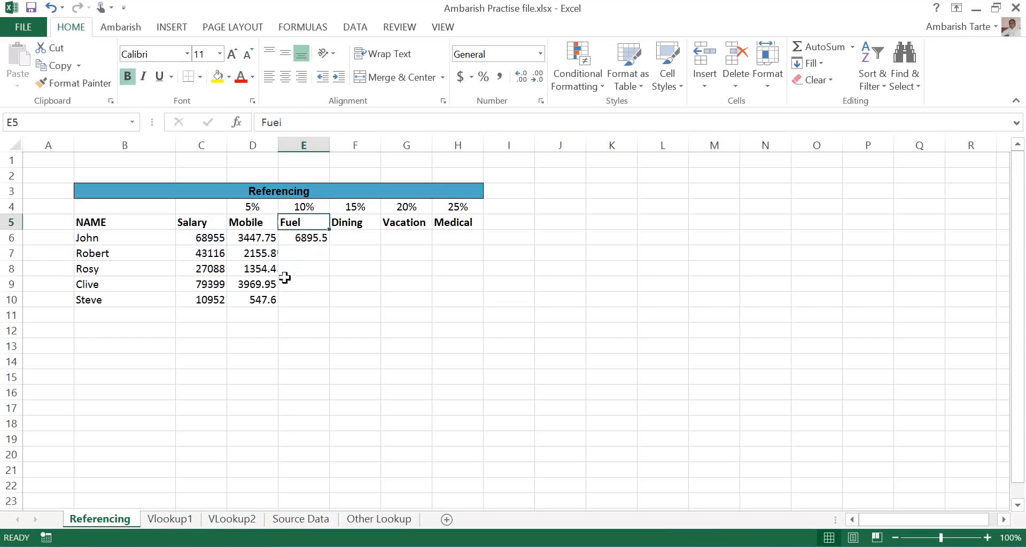
click(325, 240)
double_click(329, 245)
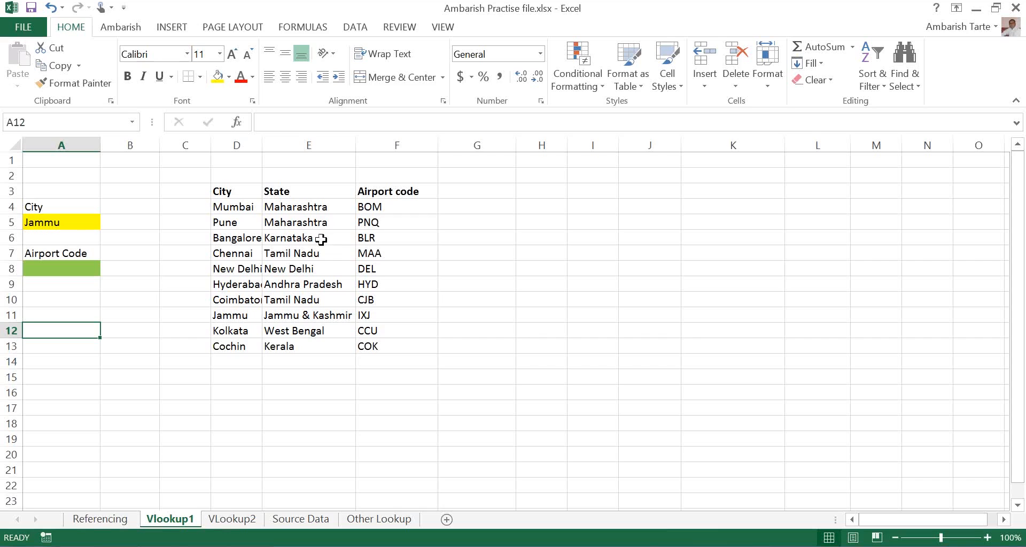
Step: Review the whole city, state and airport code table in D3:F13 on the Vlookup1 sheet
click(239, 188)
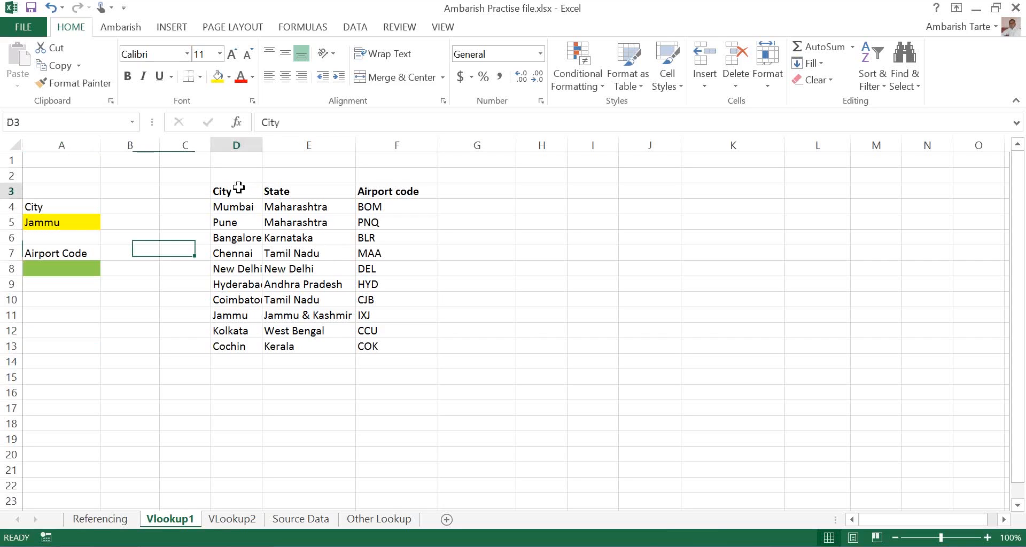
key(shift+Right)
key(shift+Right)
key(shift+Down)
key(shift+Down)
key(shift+Down)
key(shift+Down)
key(shift+Down)
key(shift+Down)
key(shift+Down)
key(shift+Down)
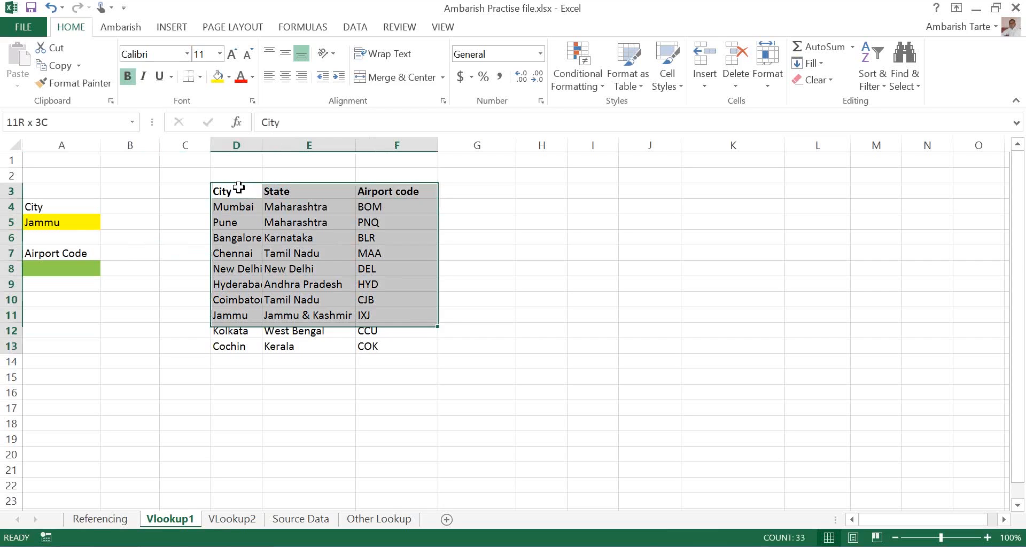
key(shift+Down)
key(shift+Down)
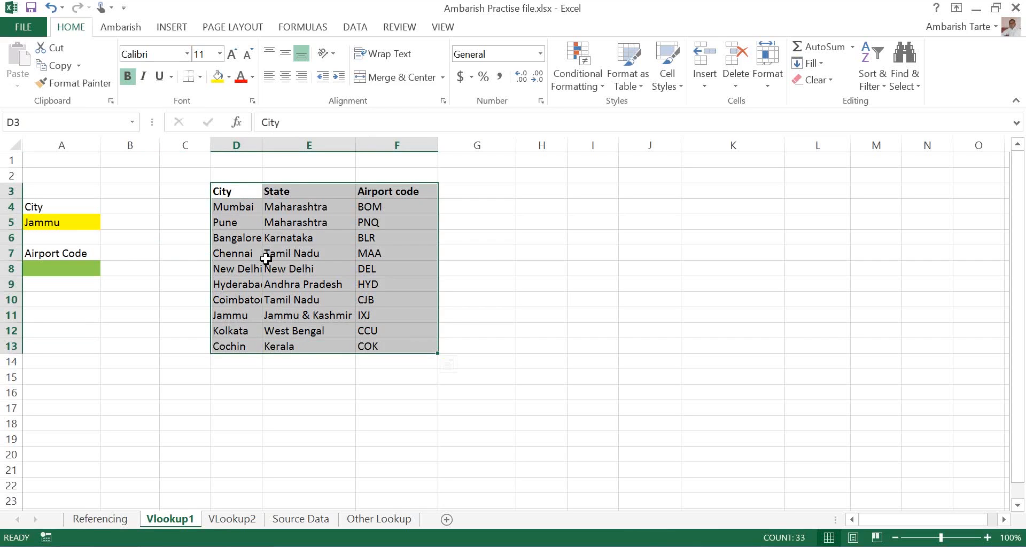
Step: Review the state entries in E4:E13 and the airport codes in F4:F13
click(292, 204)
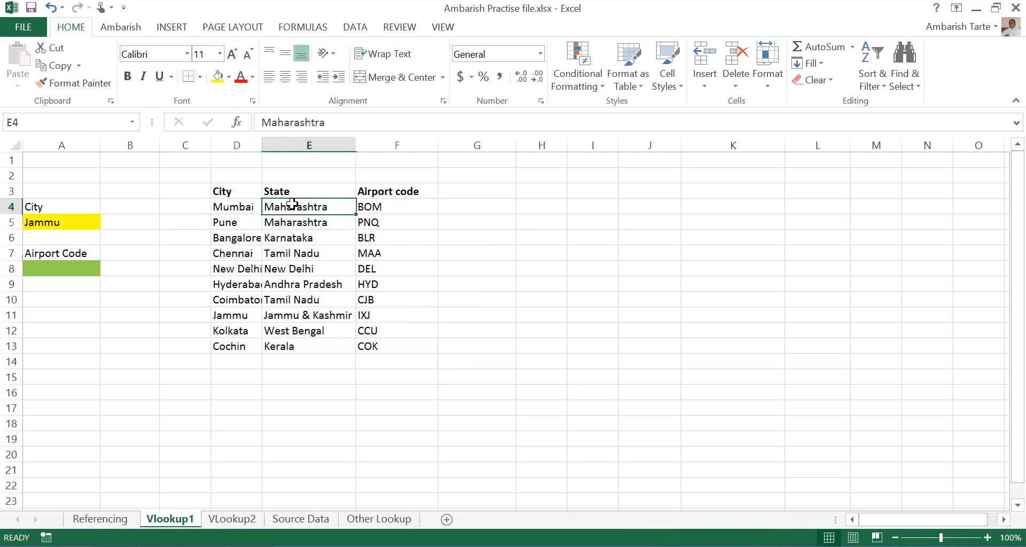
key(ctrl+shift+Down)
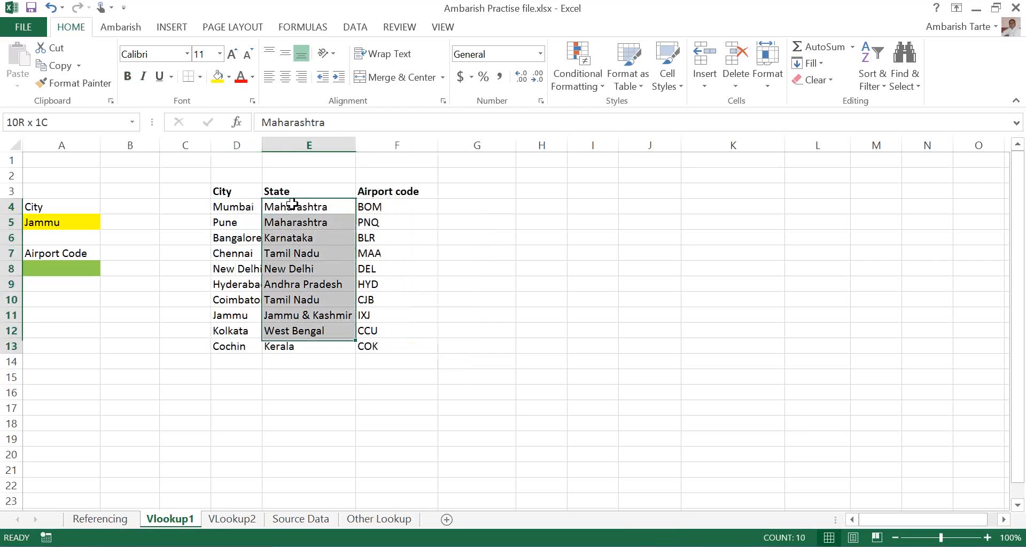
key(Right)
key(ctrl+shift+Down)
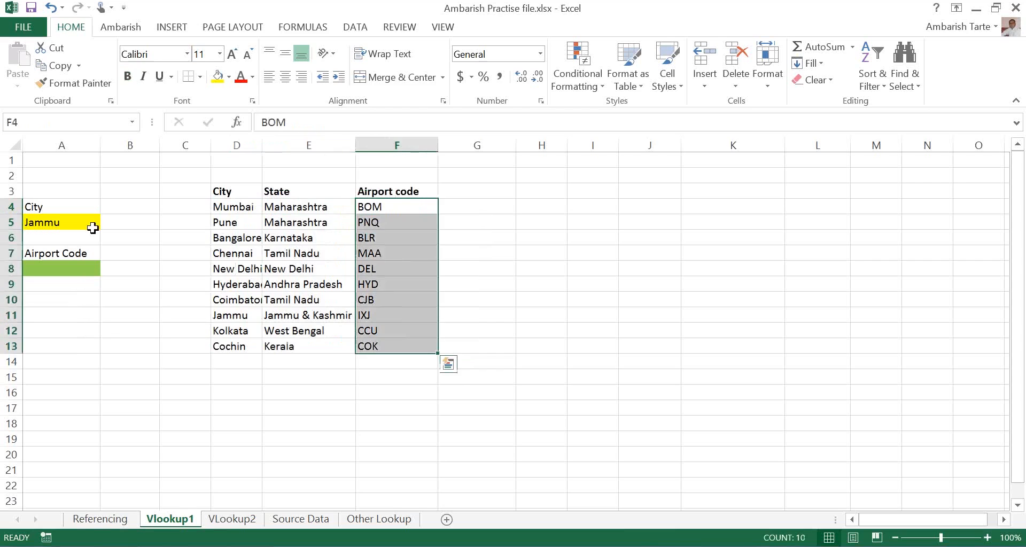
Step: Examine the city choices available in A5 and the empty Airport Code cell A8
click(59, 222)
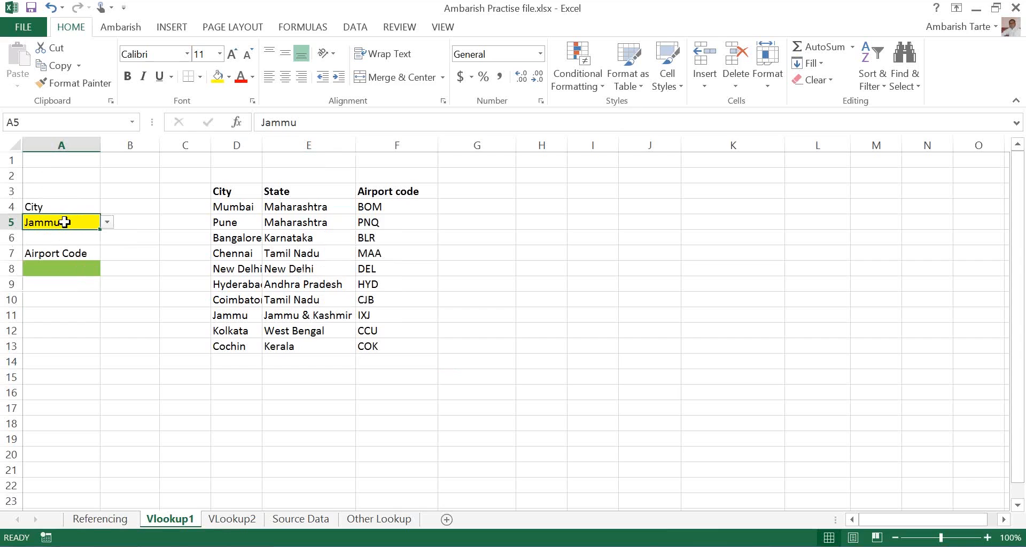
click(106, 223)
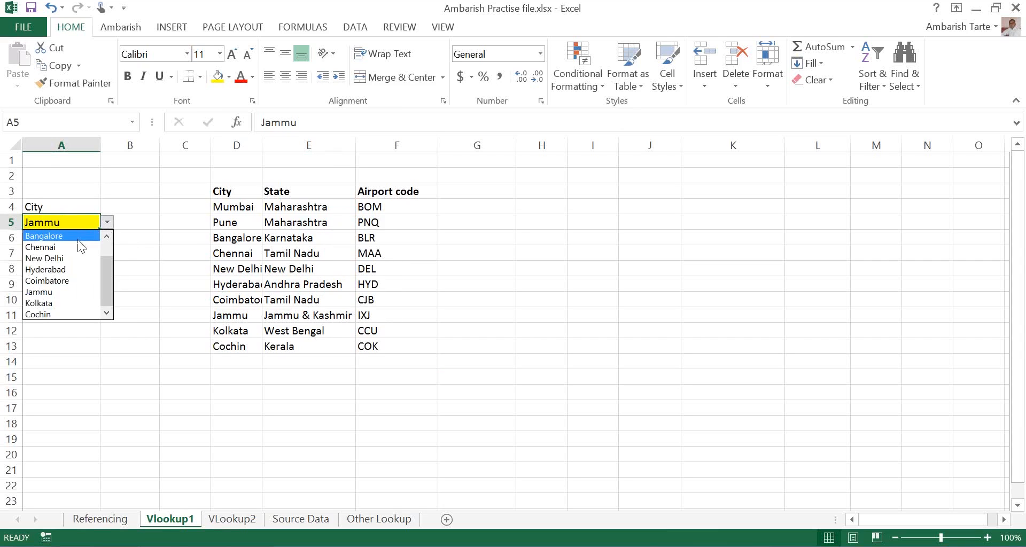
key(Escape)
click(60, 218)
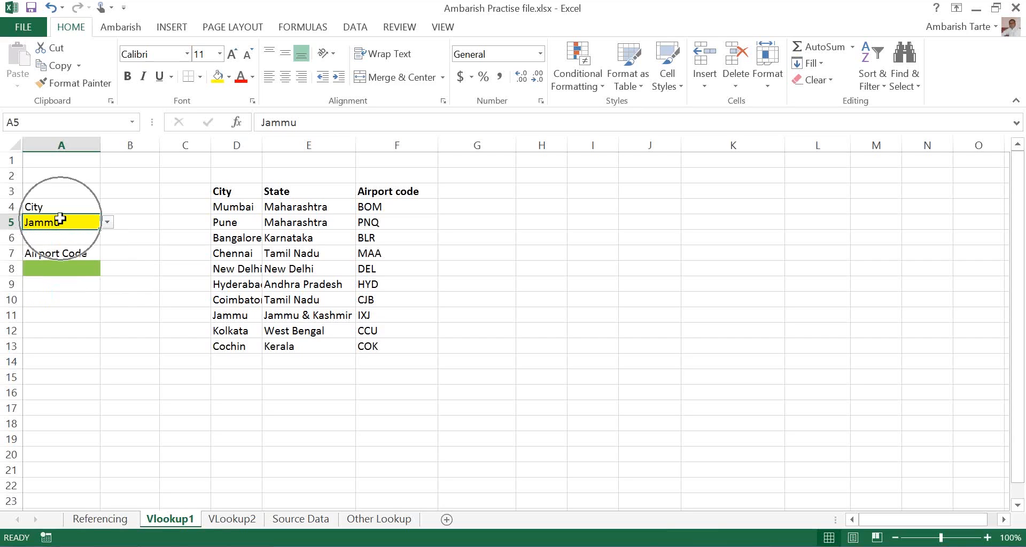
click(60, 218)
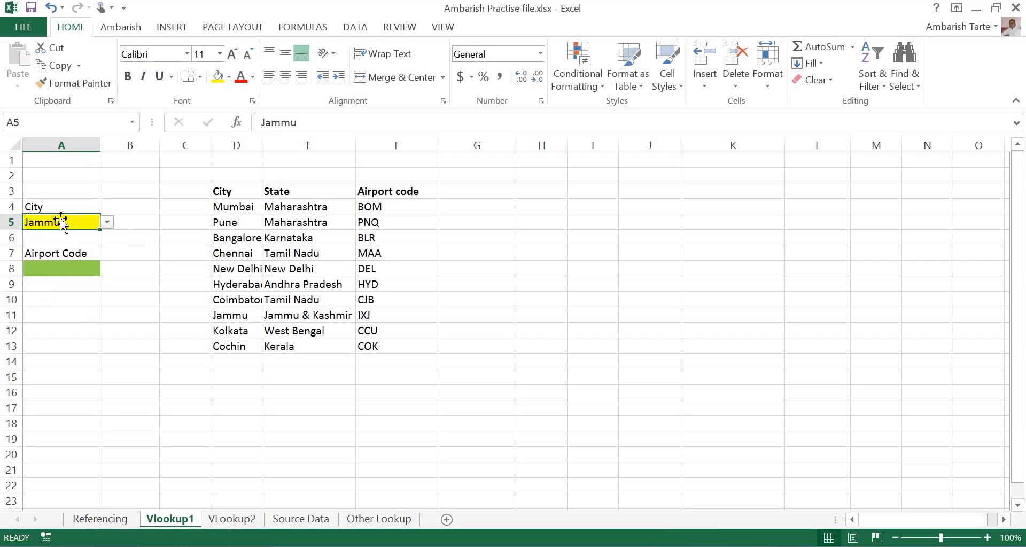
click(79, 267)
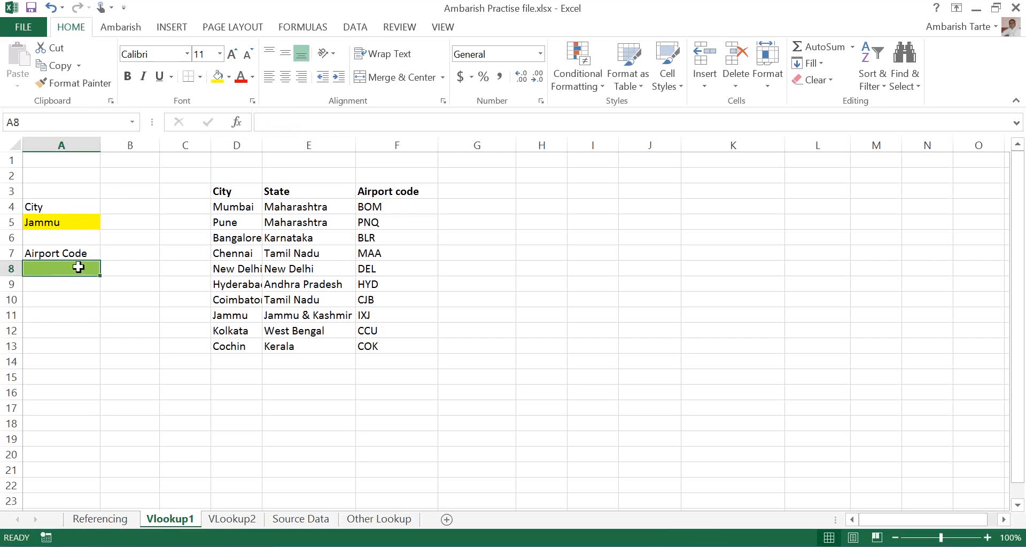
Step: Choose New Delhi as the city in A5 and select the Airport Code cell A8
click(75, 222)
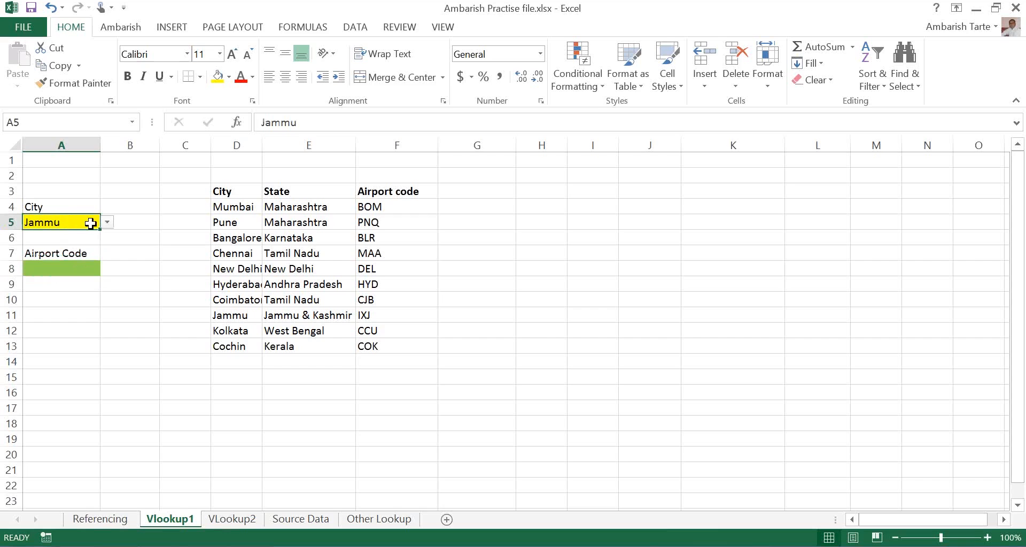
click(107, 223)
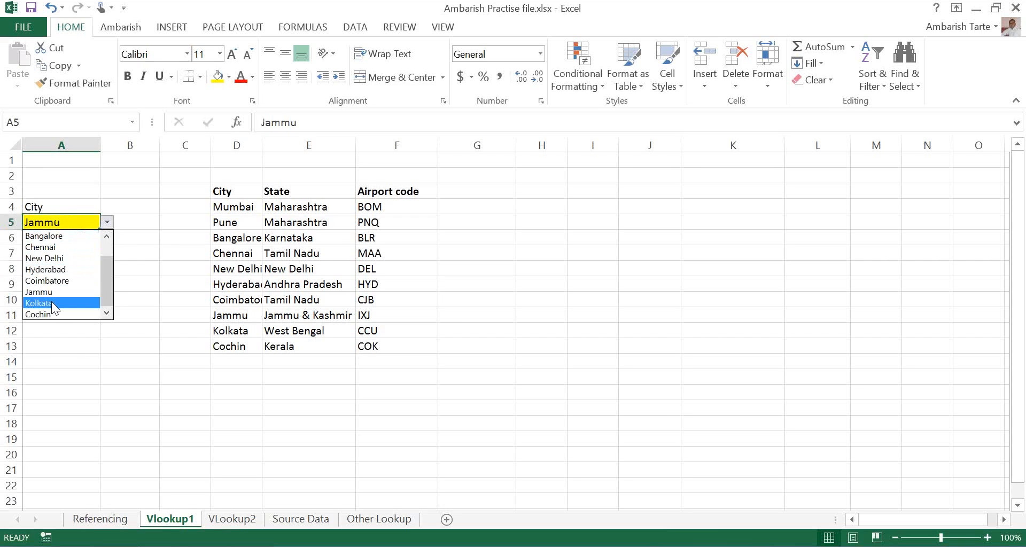
click(41, 259)
click(48, 270)
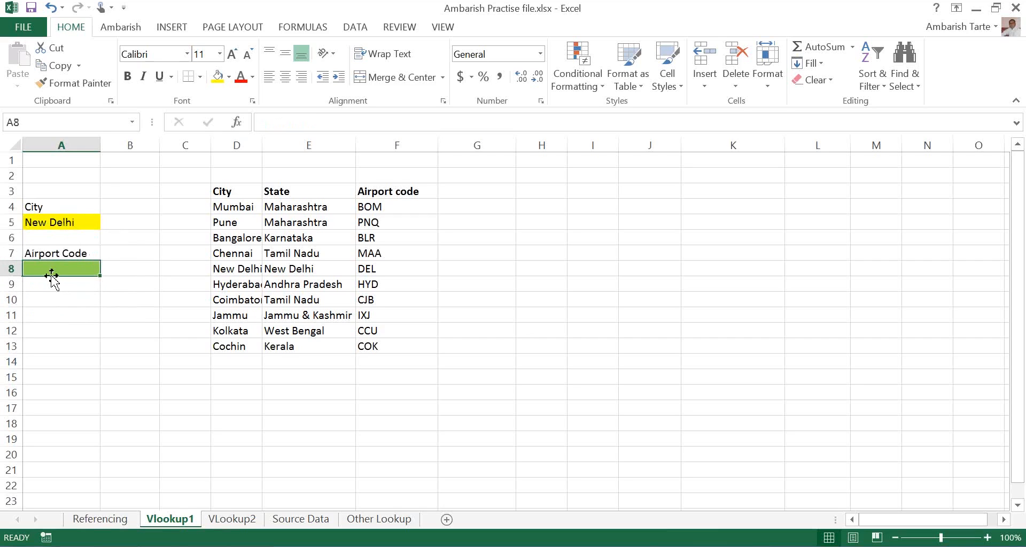
Step: Choose Kolkata as the city in A5 and select the Airport Code cell A8
click(66, 228)
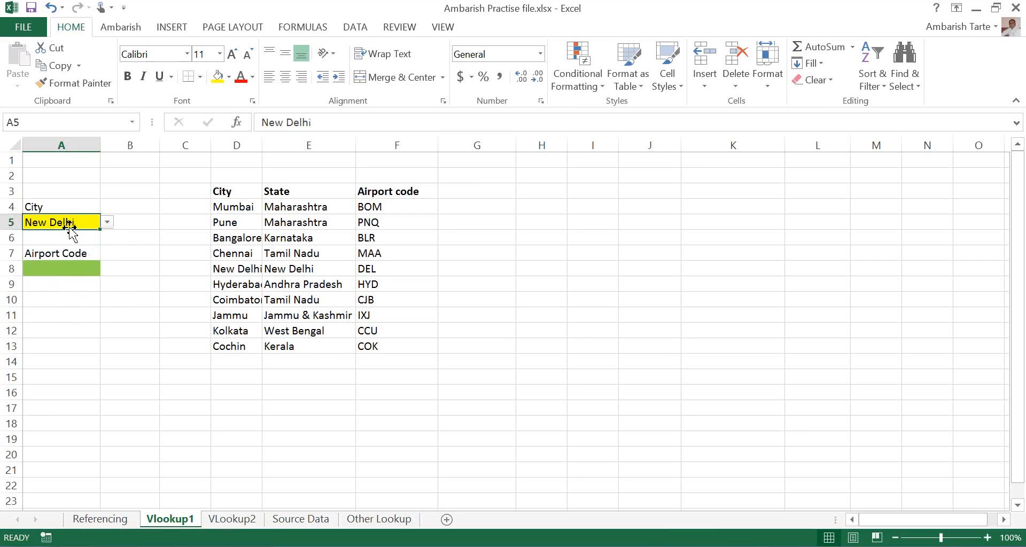
drag(67, 227, 70, 227)
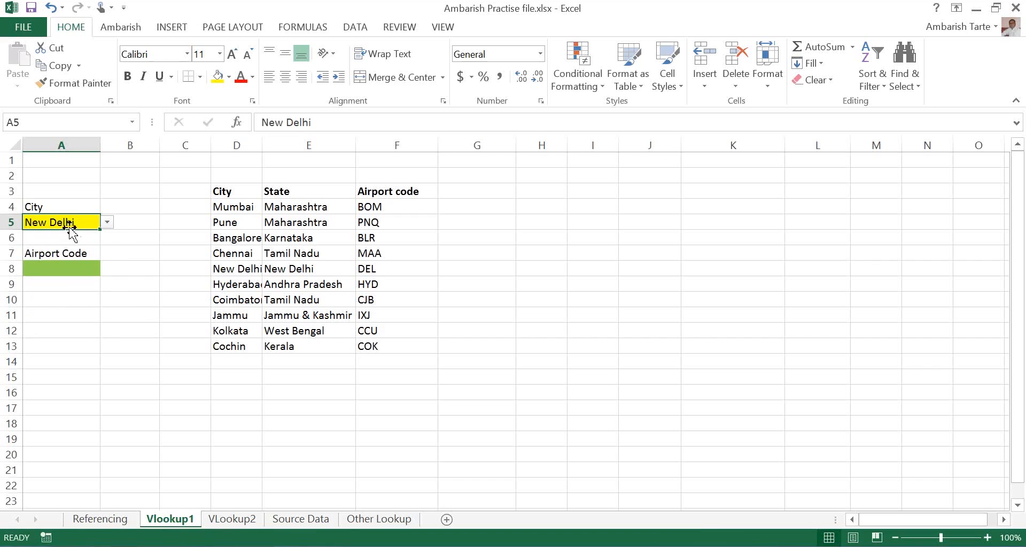
click(107, 223)
click(48, 303)
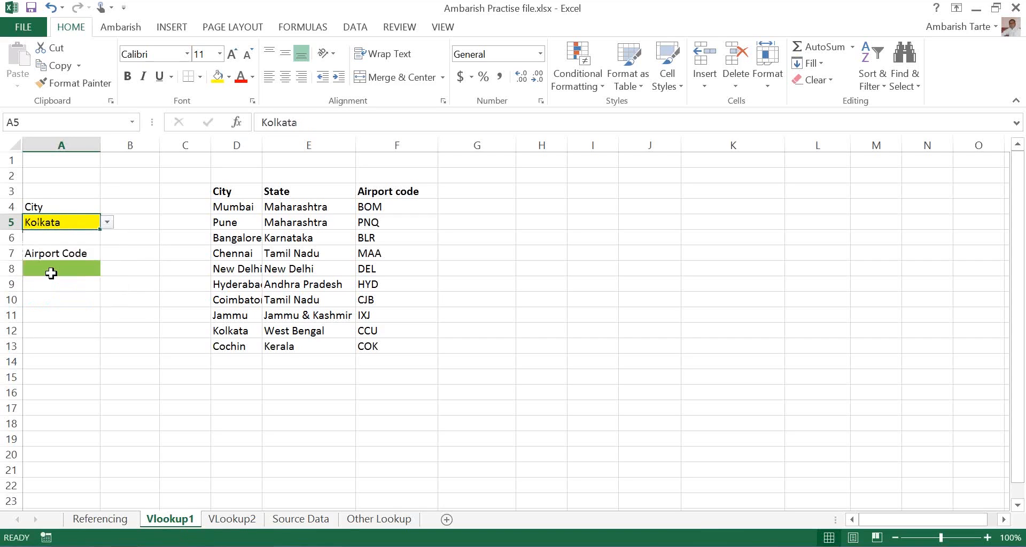
click(51, 269)
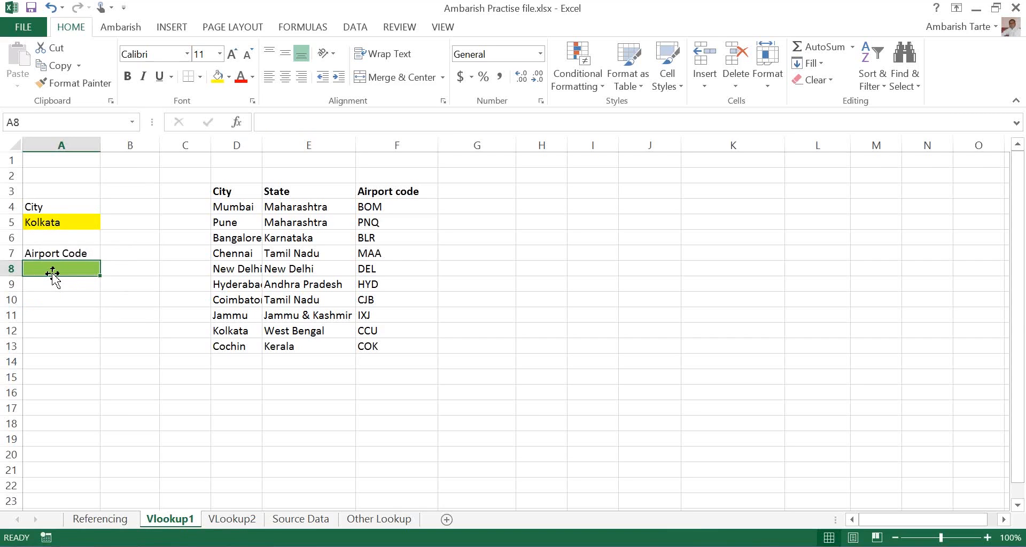
click(120, 335)
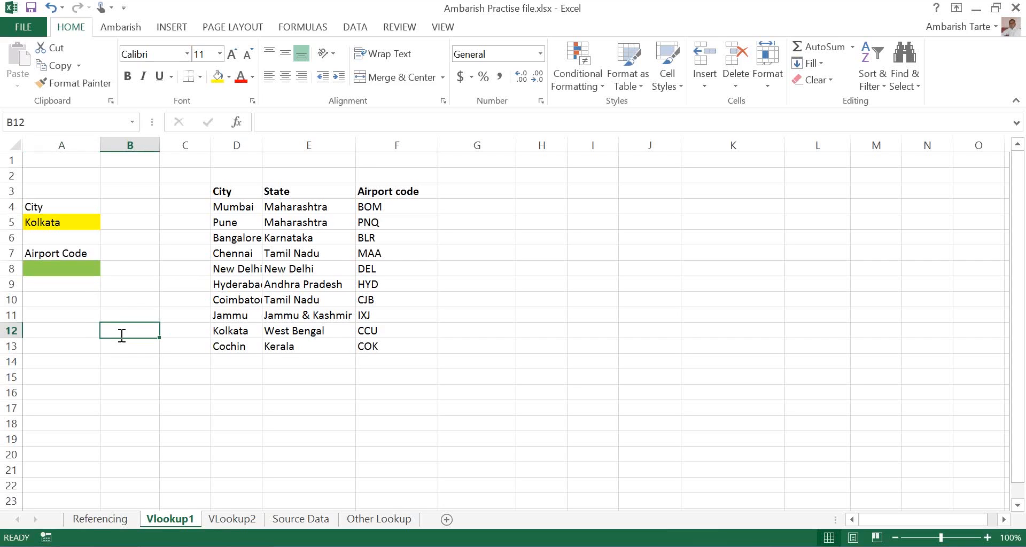
text(=)
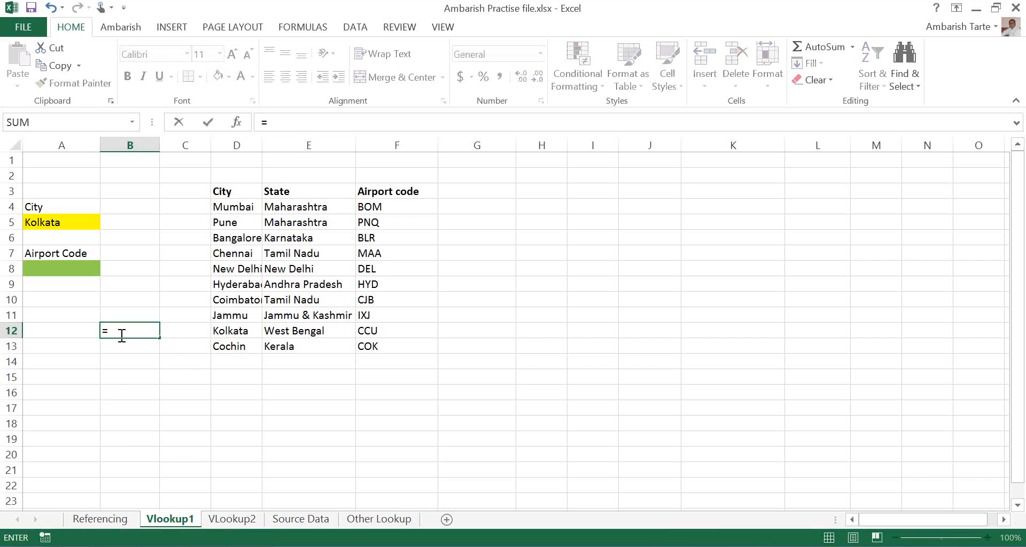
text(vlooku)
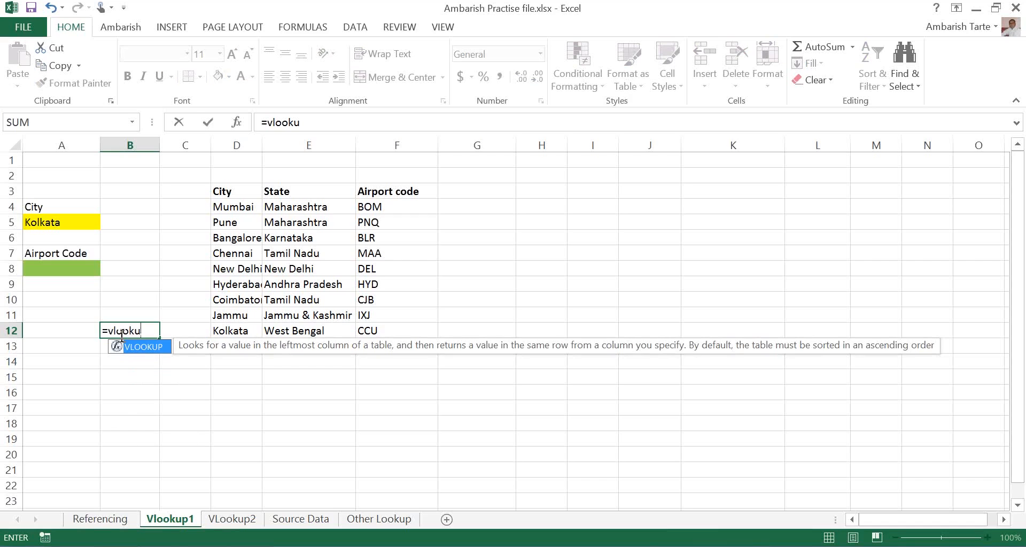
key(Escape)
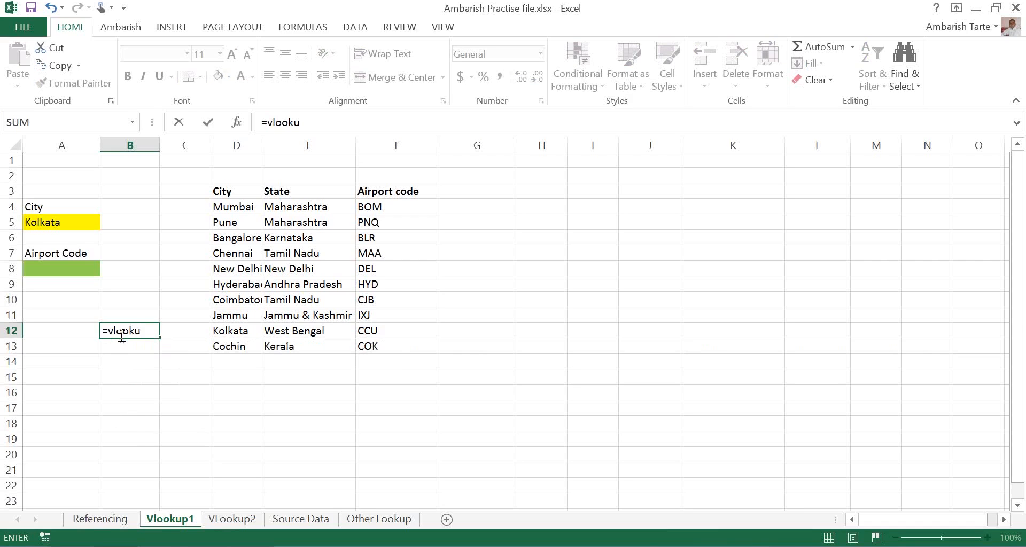
key(Escape)
text(=)
text(vlo)
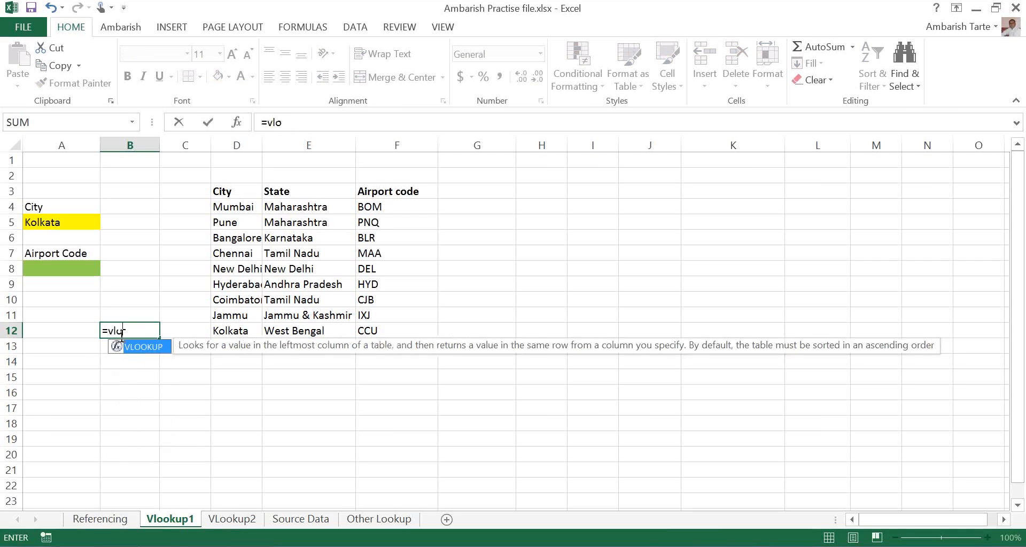
key(BackSpace)
key(BackSpace)
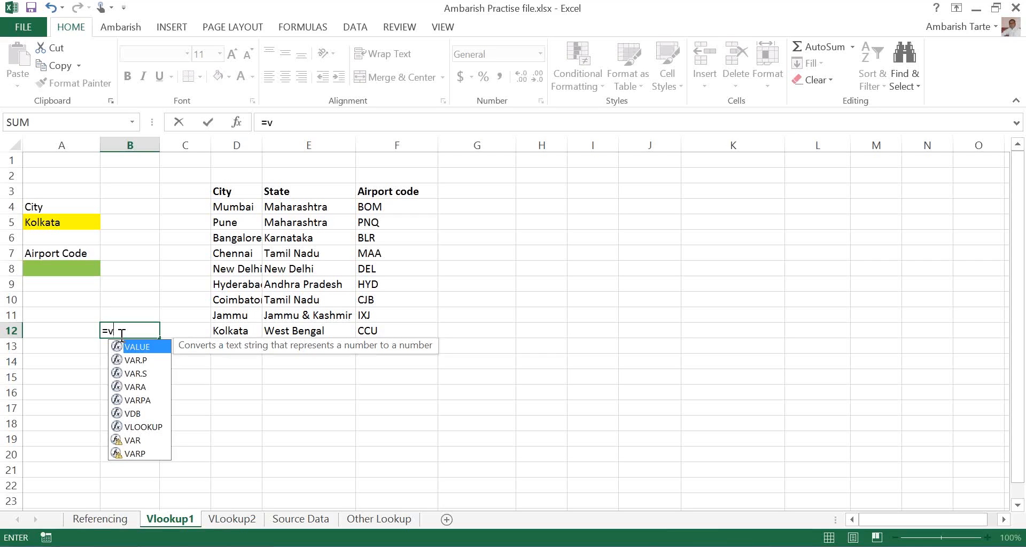
text(l)
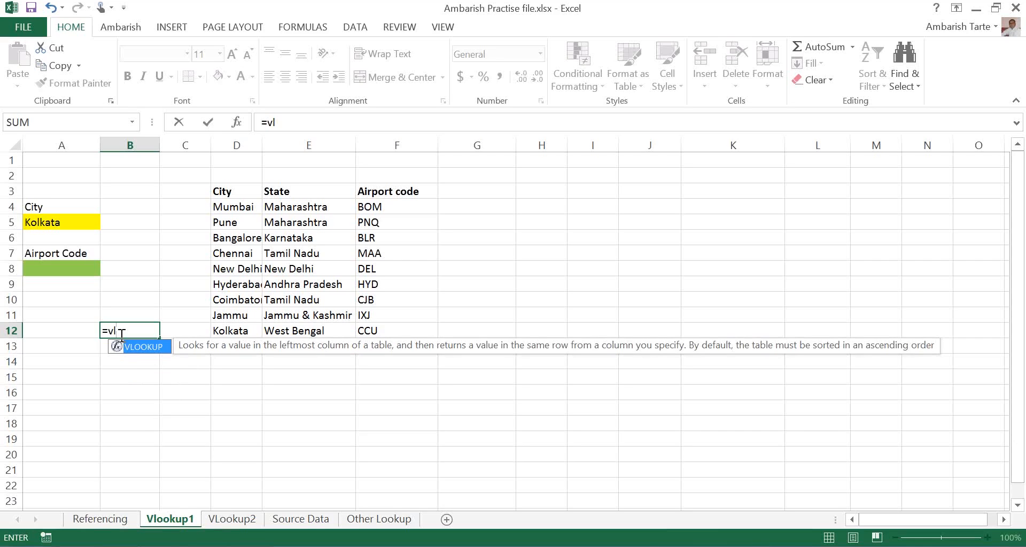
key(Escape)
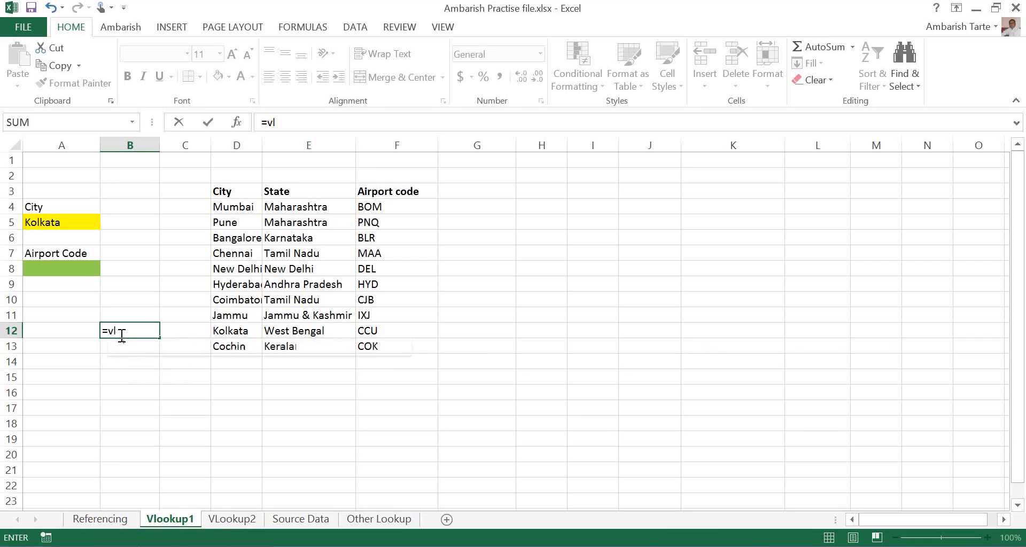
key(Tab)
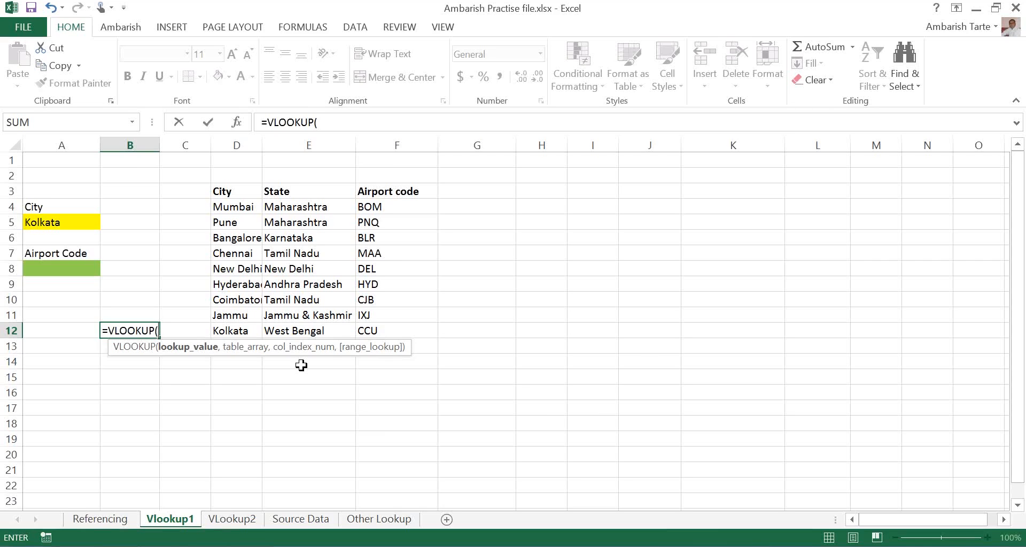
key(Escape)
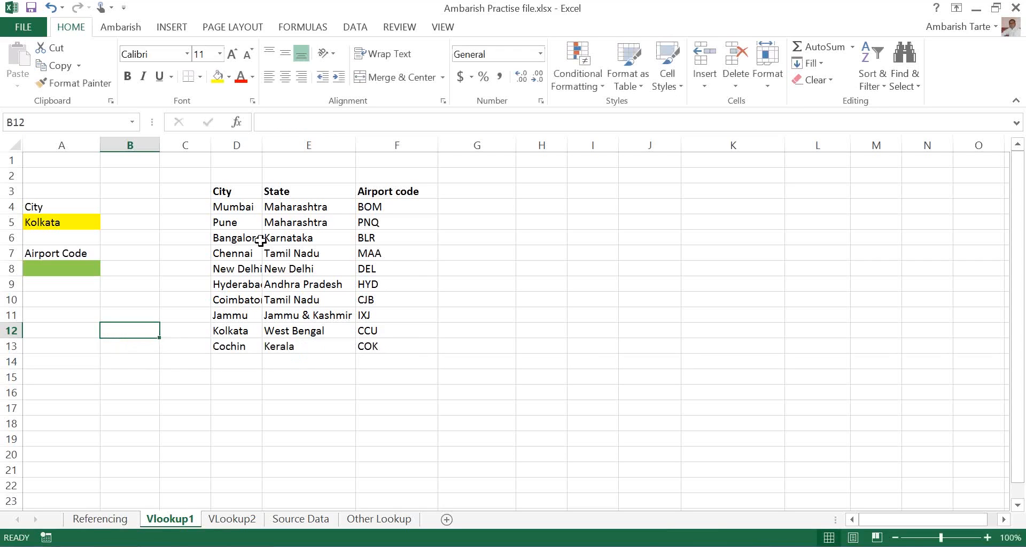
Step: Review the city table in D3:F13 and the lookup city in A5
click(229, 194)
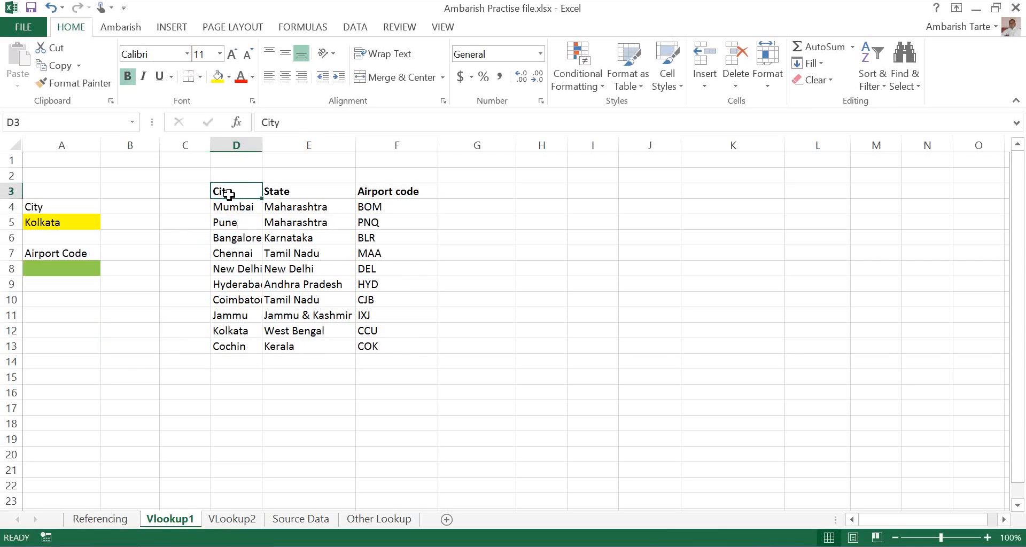
key(ctrl+shift+End)
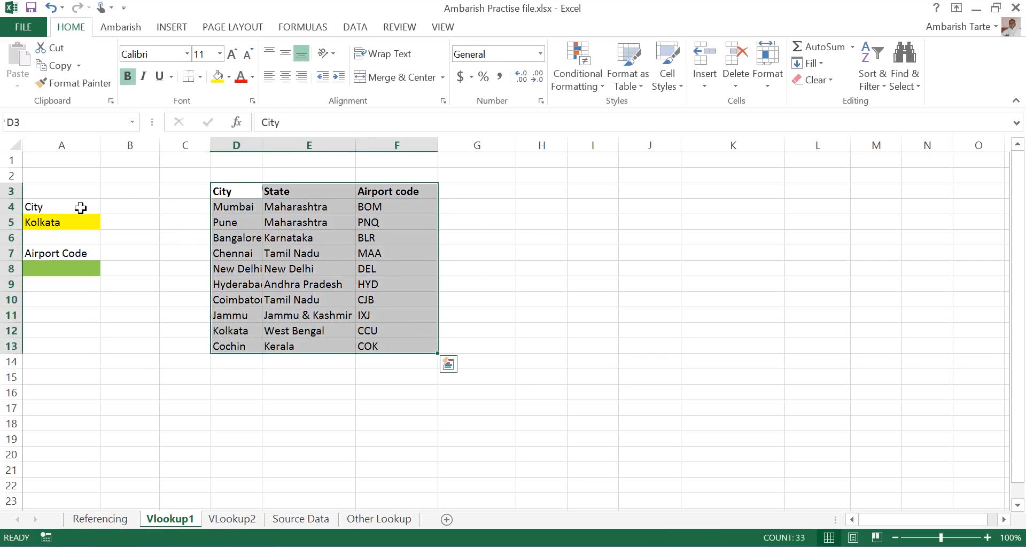
click(47, 222)
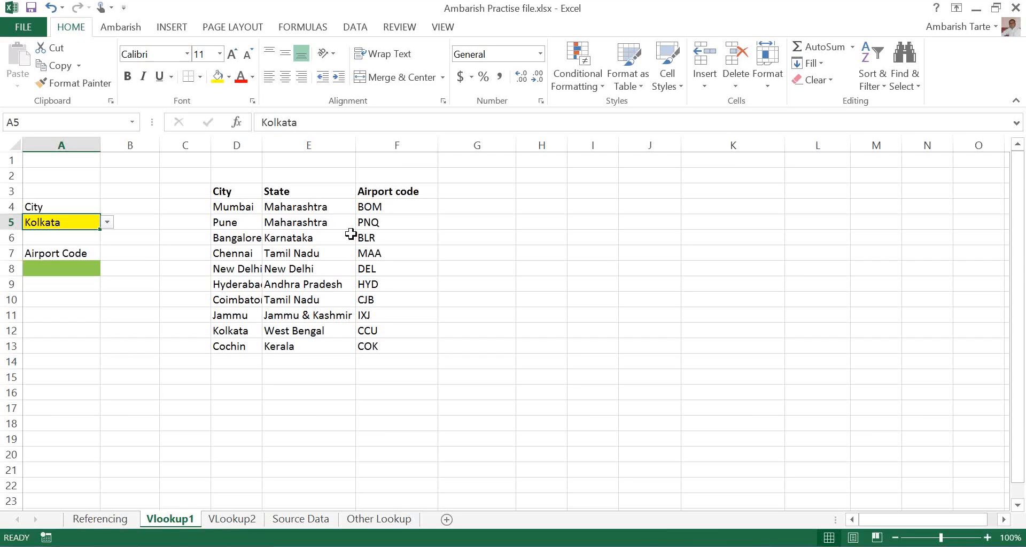
Step: Move the Airport code column from F3:F13 to C3:C13, directly before the City column
click(396, 191)
key(ctrl+shift+Down)
key(ctrl+c)
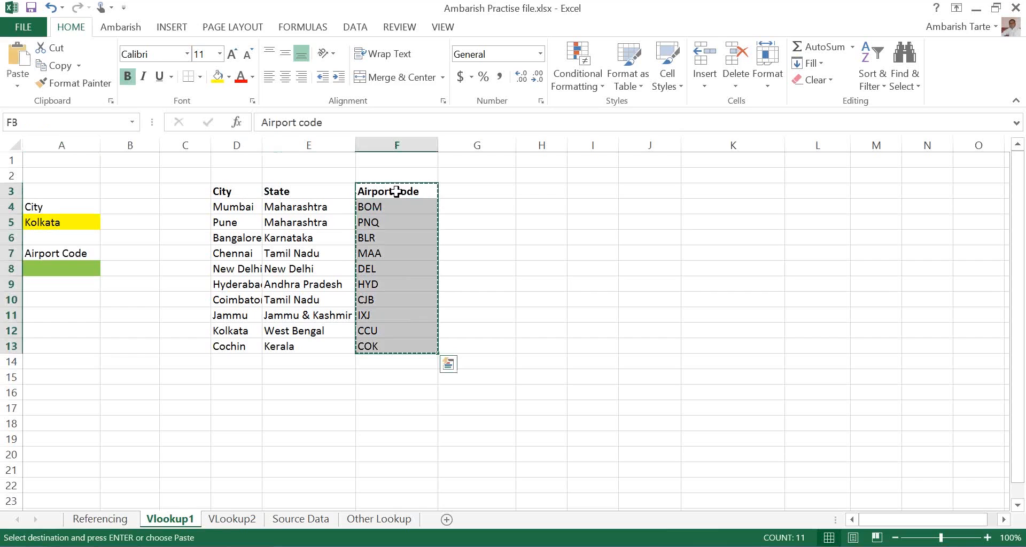
key(Left)
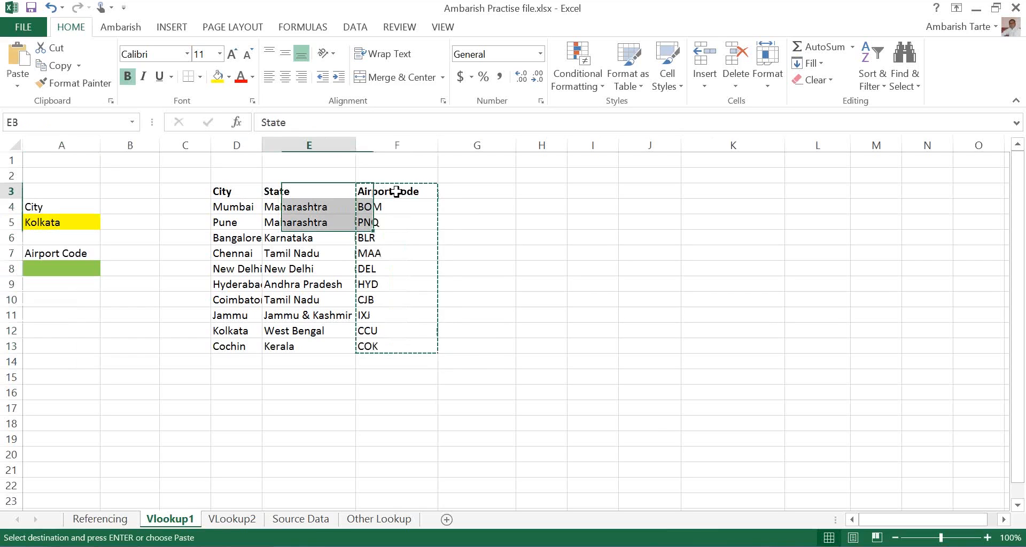
key(Left)
key(Left)
key(ctrl+v)
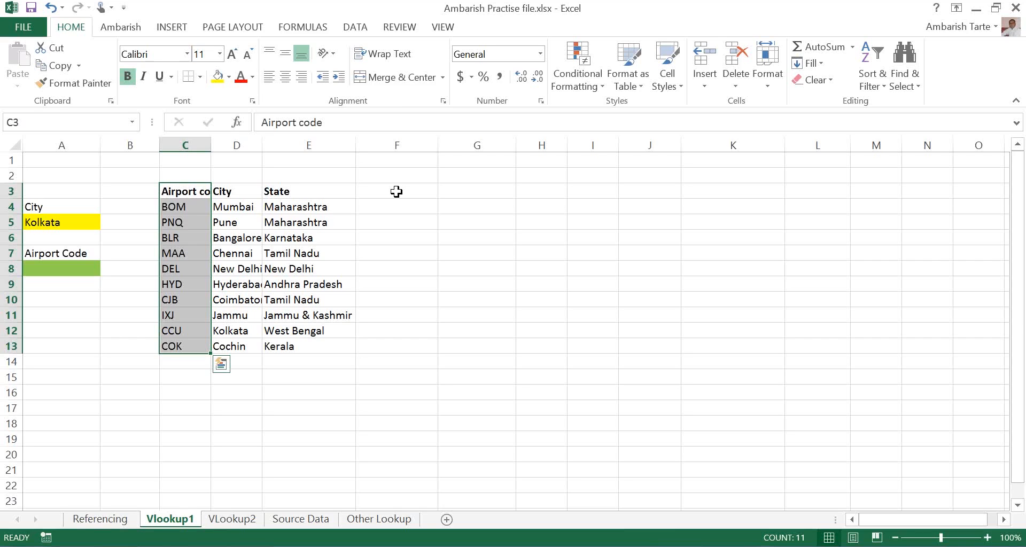
Step: Move the Airport code column from C3:C13 back to F3:F13, after the State column
key(ctrl+c)
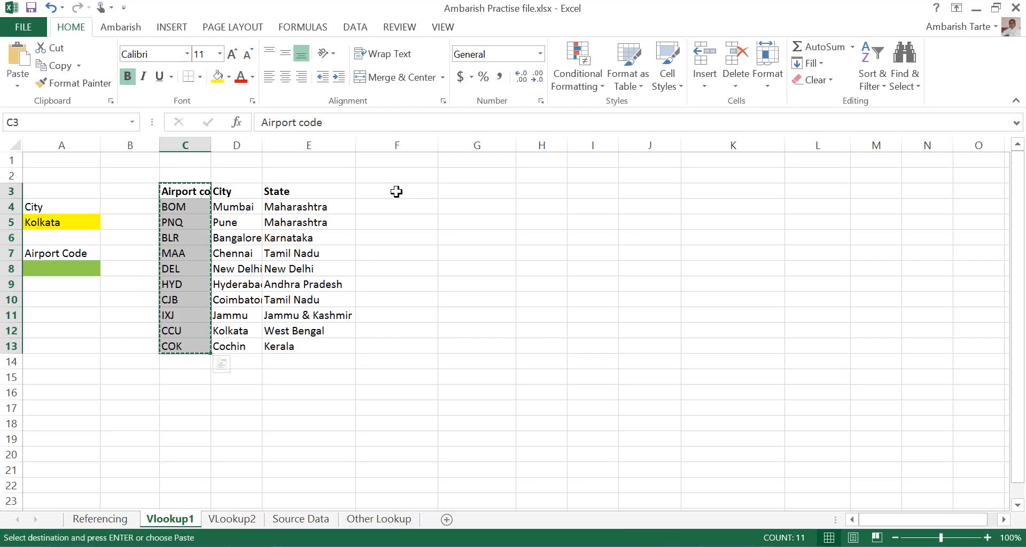
key(Right)
click(396, 192)
key(Return)
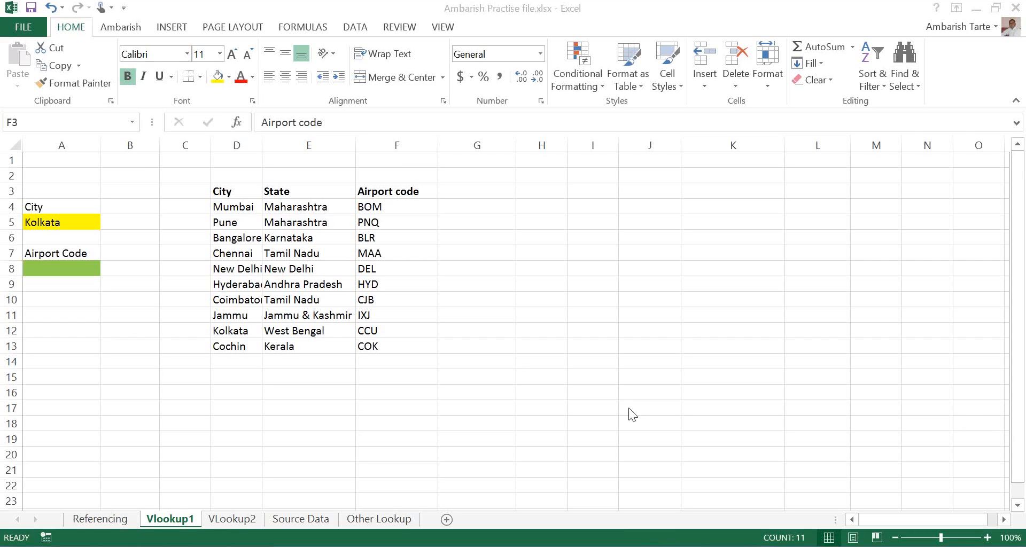
Step: Insert a column before Airport code and enter the heading Population in F3
key(ctrl+shift+Down)
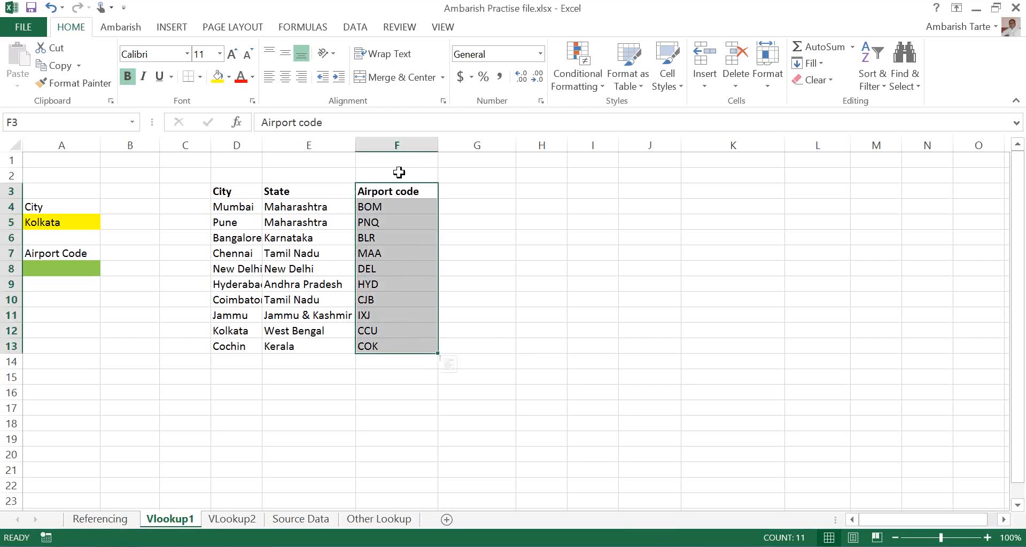
click(389, 143)
key(Down)
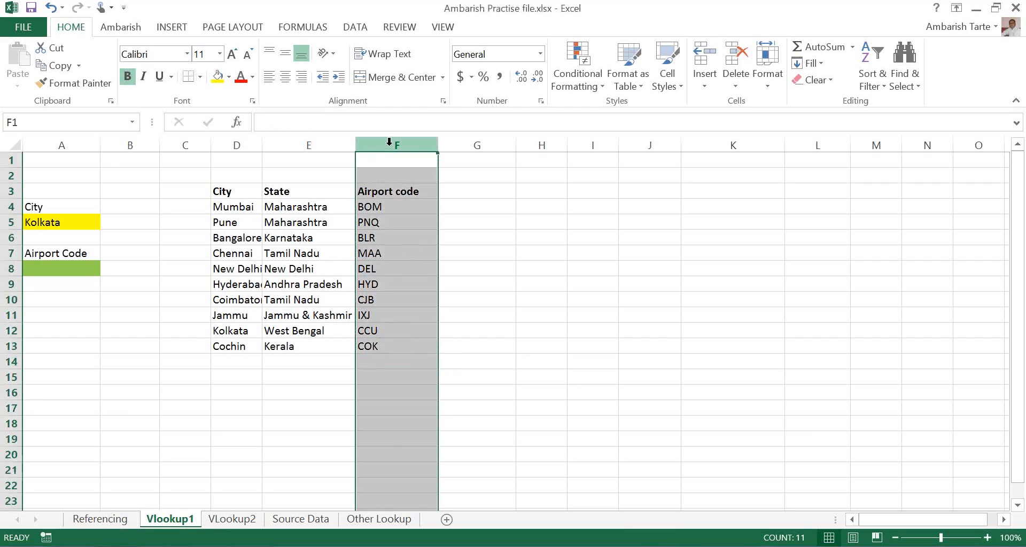
click(389, 142)
right_click(389, 145)
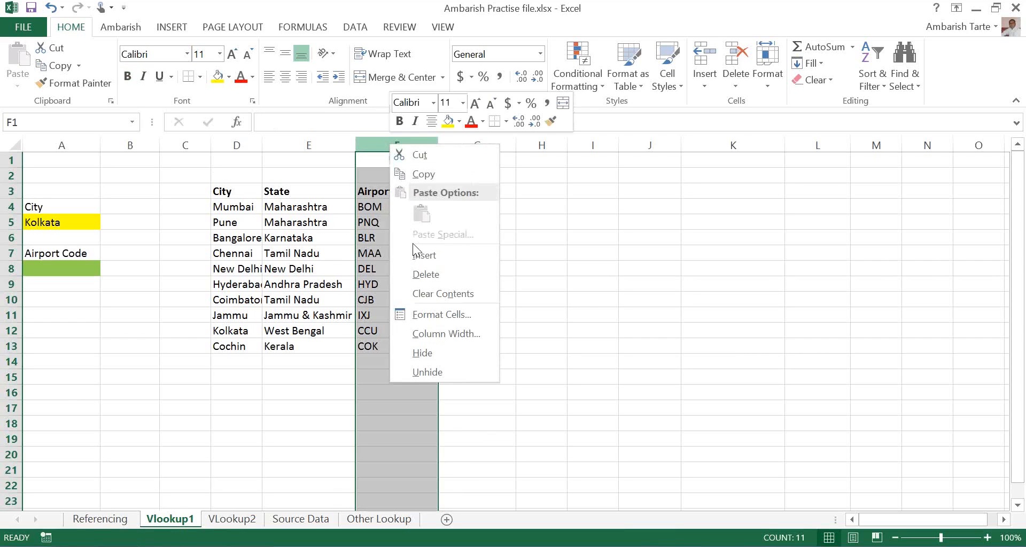
click(414, 252)
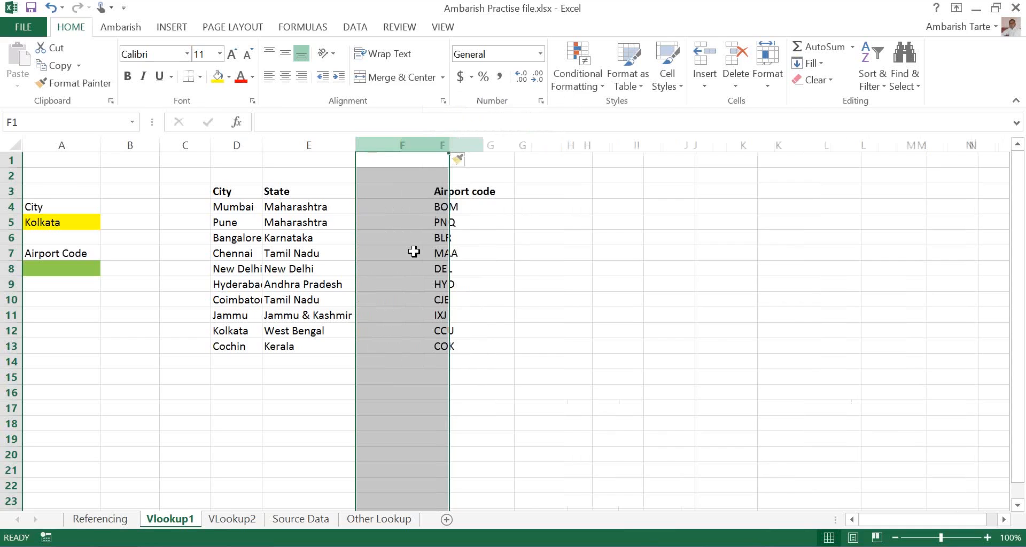
drag(380, 210, 380, 210)
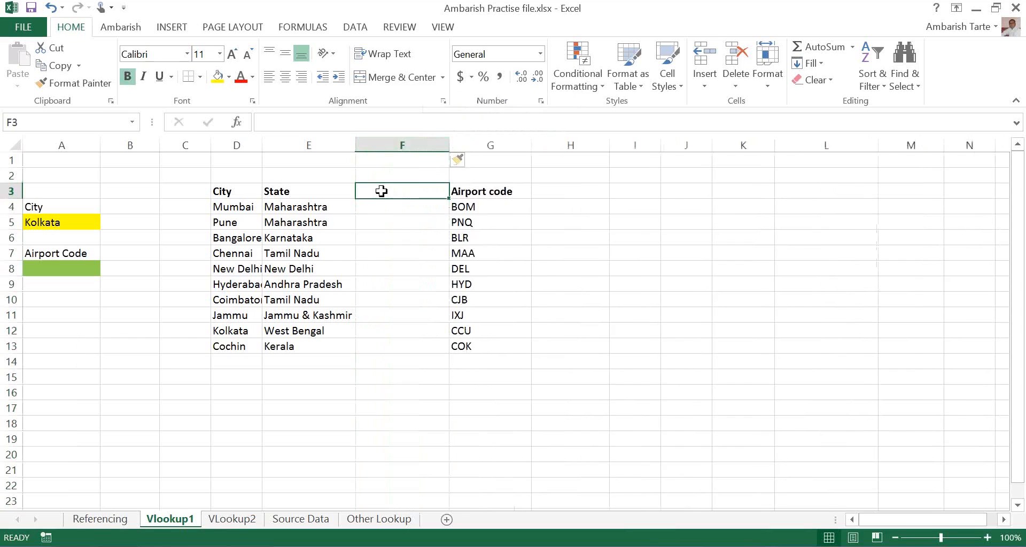
text(Population)
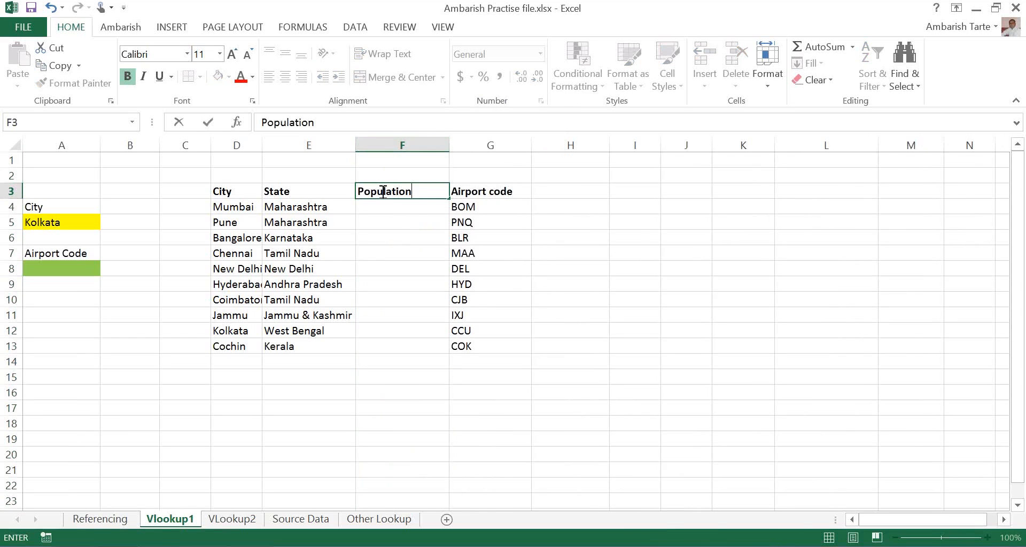
key(Return)
Step: Insert another column before Population and enter the heading "Number of univer" in F3
key(ctrl+space)
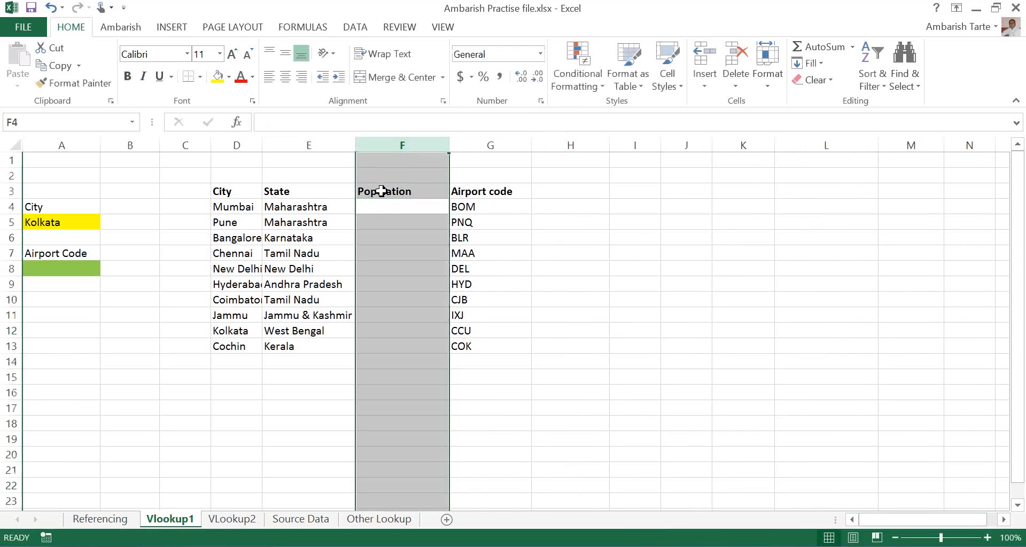
key(ctrl+shift+plus)
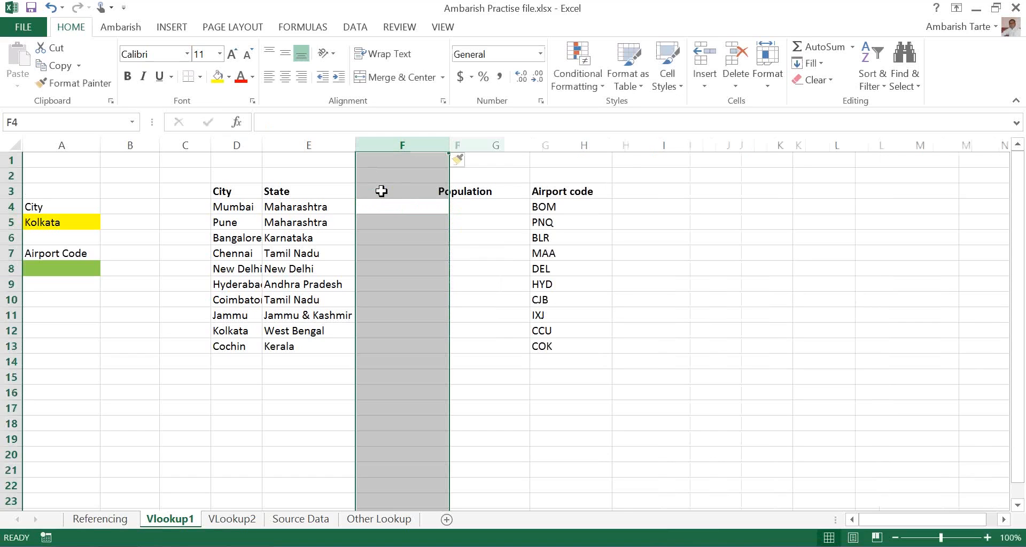
key(Down)
click(381, 191)
text(Number of univer)
key(Return)
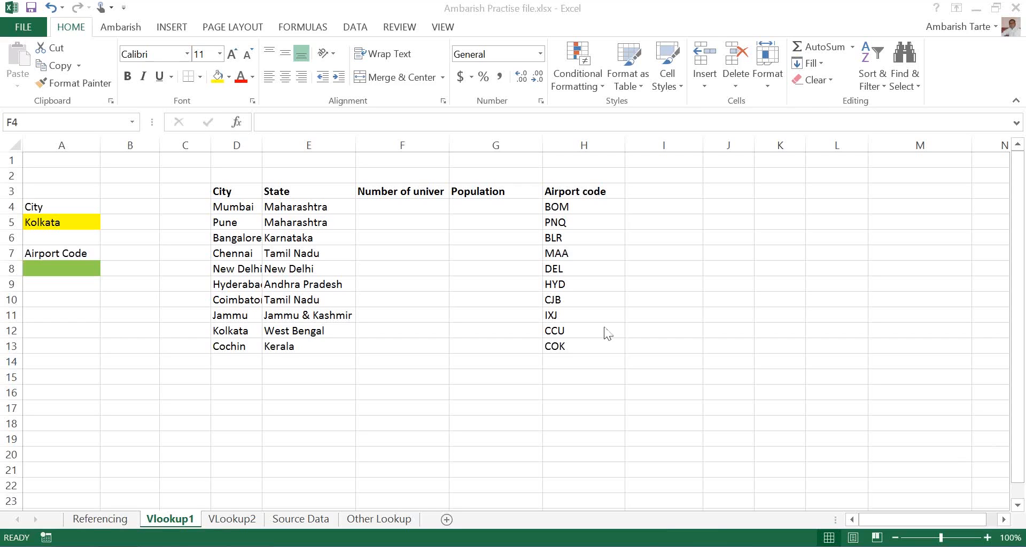
Step: Enter the heading "STD code'" in C3, directly before the City column, and select that cell
click(185, 191)
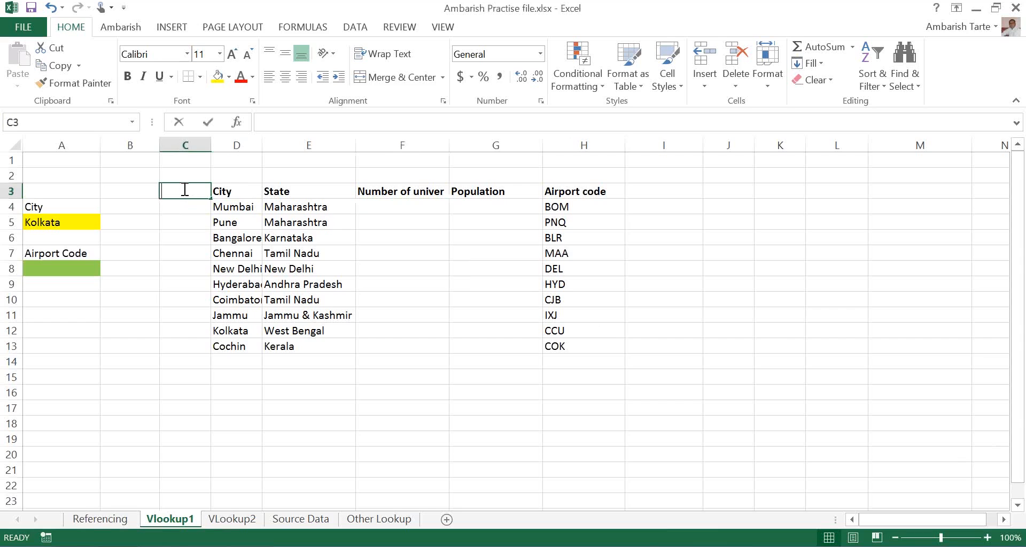
text(STD cod)
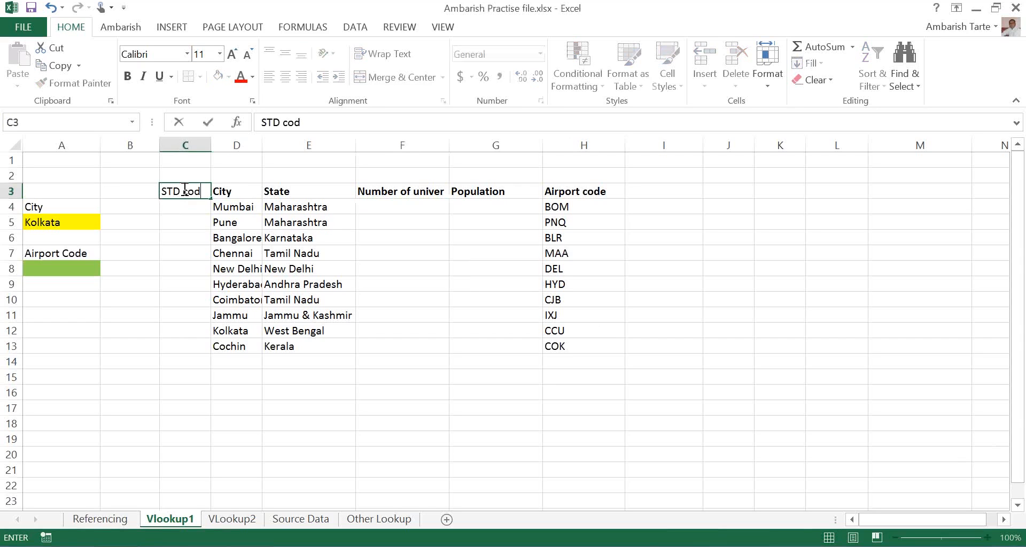
text(e')
key(Return)
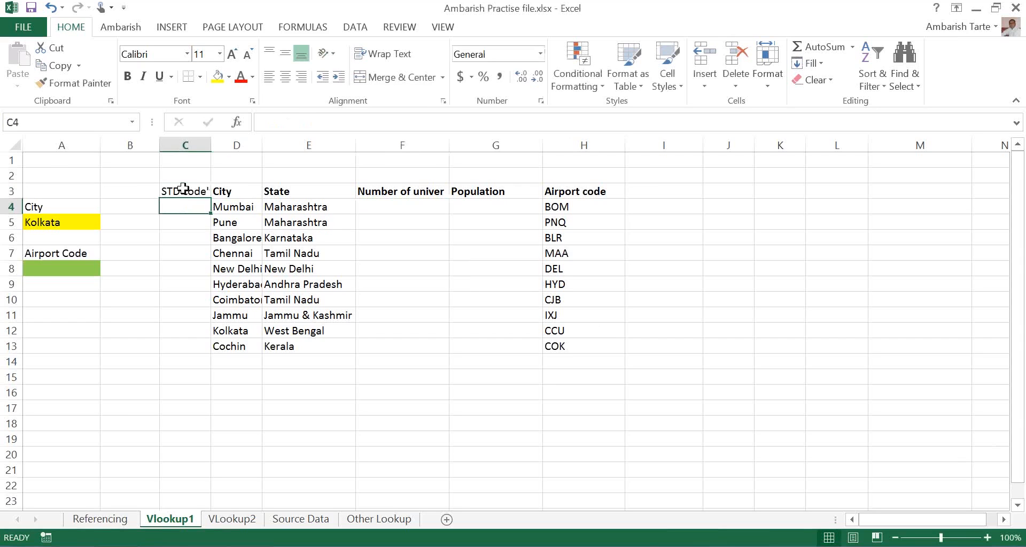
click(184, 188)
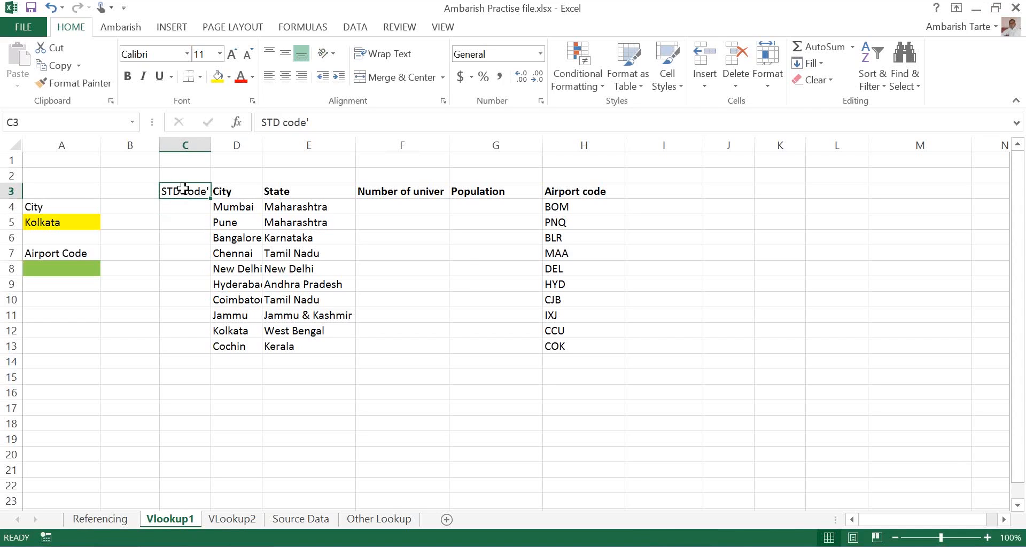
Step: Enter the heading "theatres" in I3, directly after the Airport code column
key(Return)
key(ctrl)
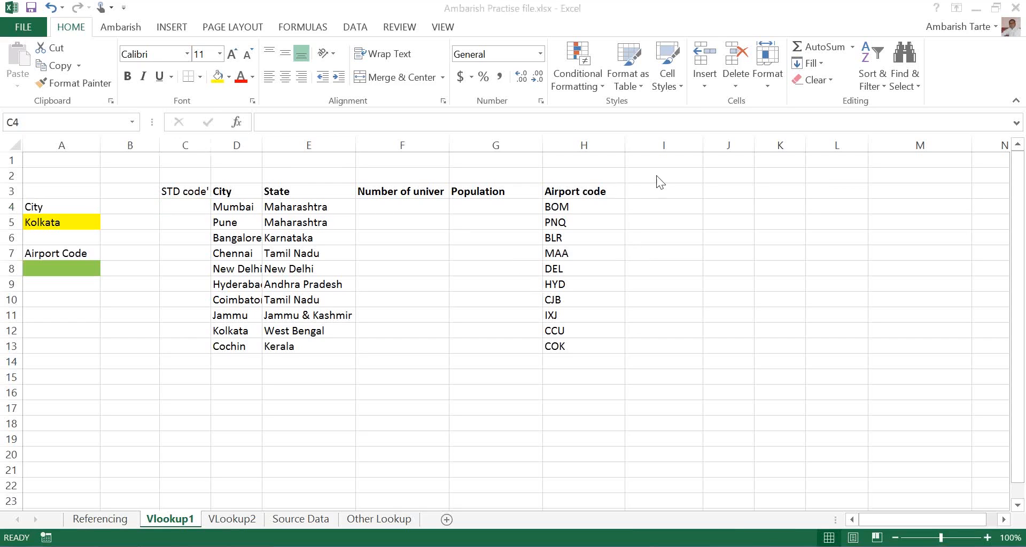
click(658, 190)
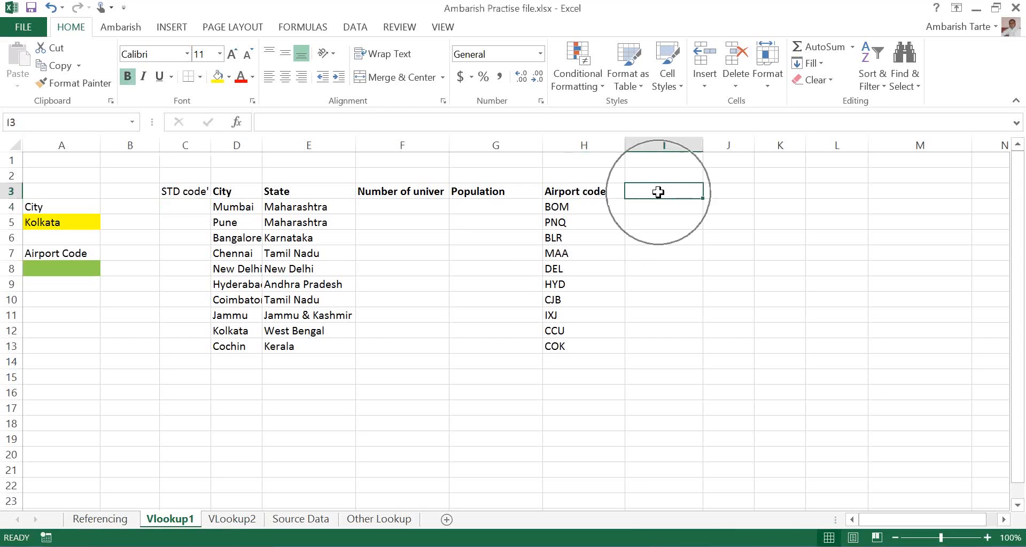
click(659, 192)
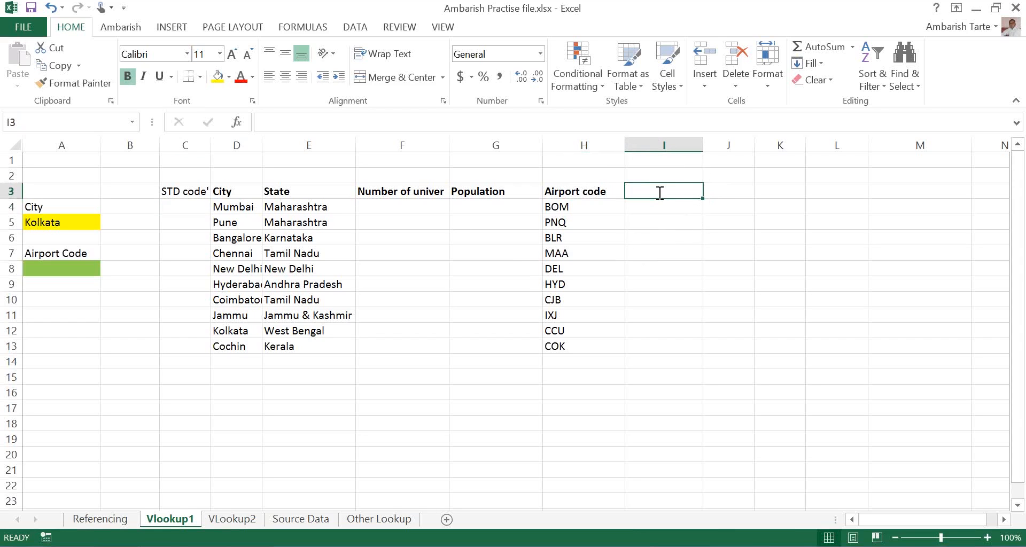
text(theatres)
key(Return)
key(Left)
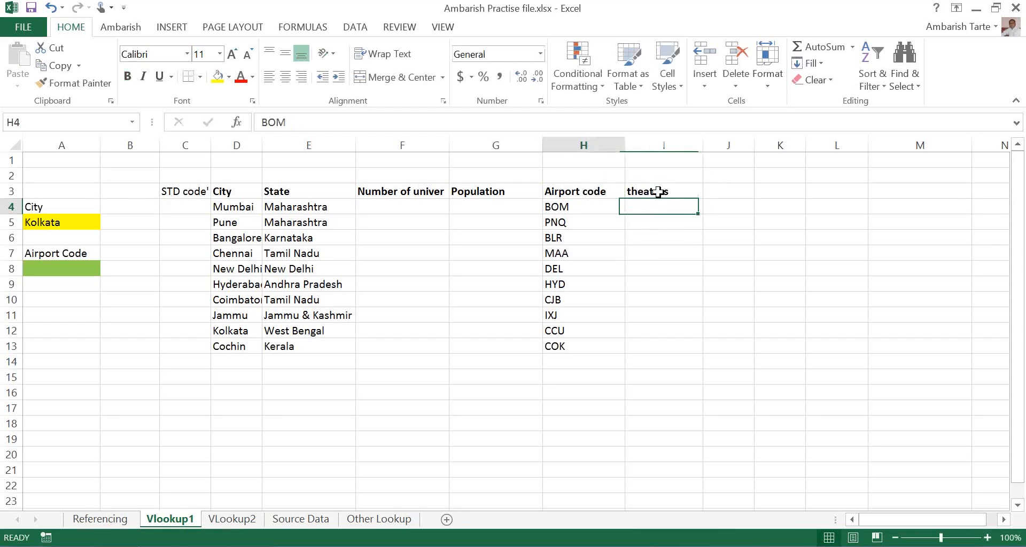
key(Up)
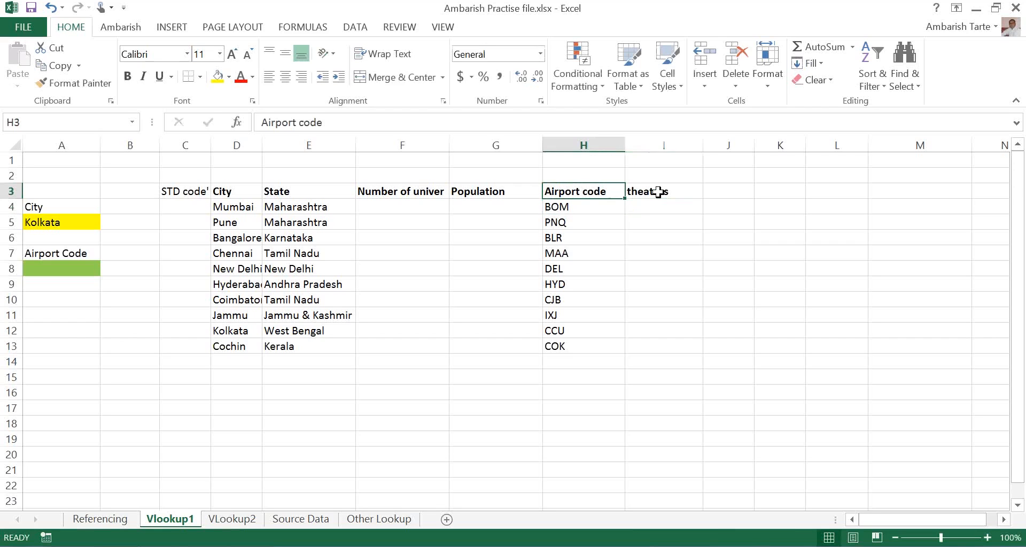
key(Right)
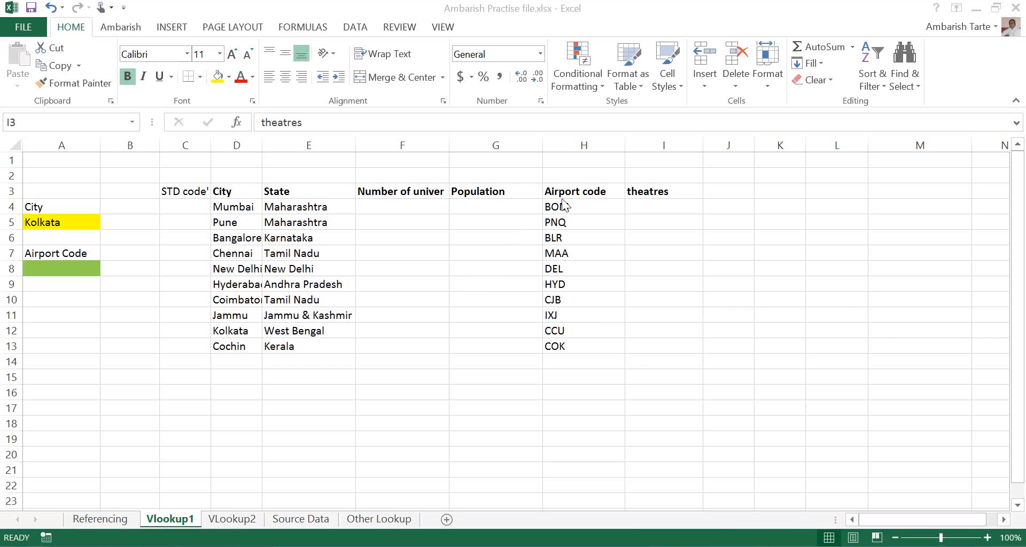
click(584, 191)
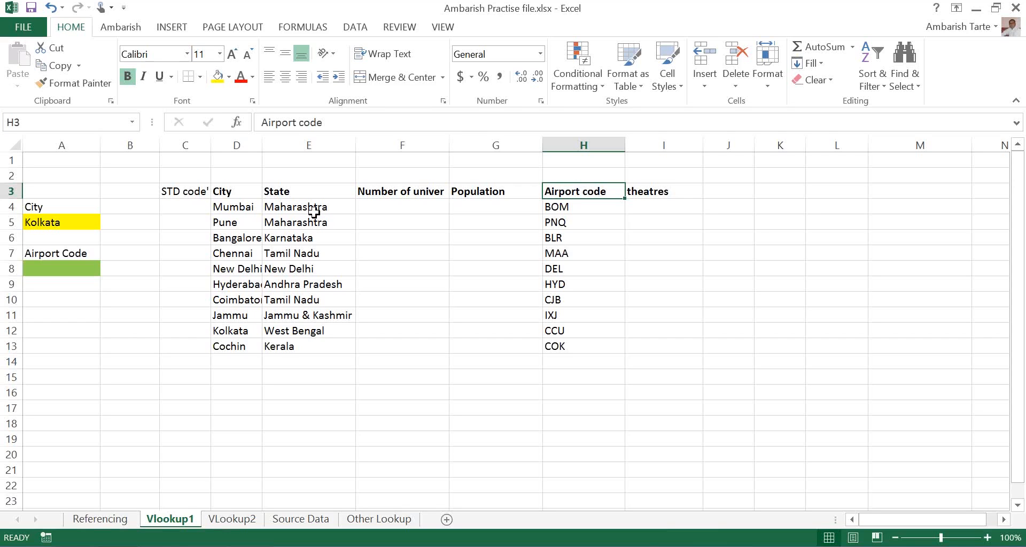
Step: Fill the header cells D3:H3, from City through Airport code, with the standard green colour
click(239, 194)
key(shift+Right)
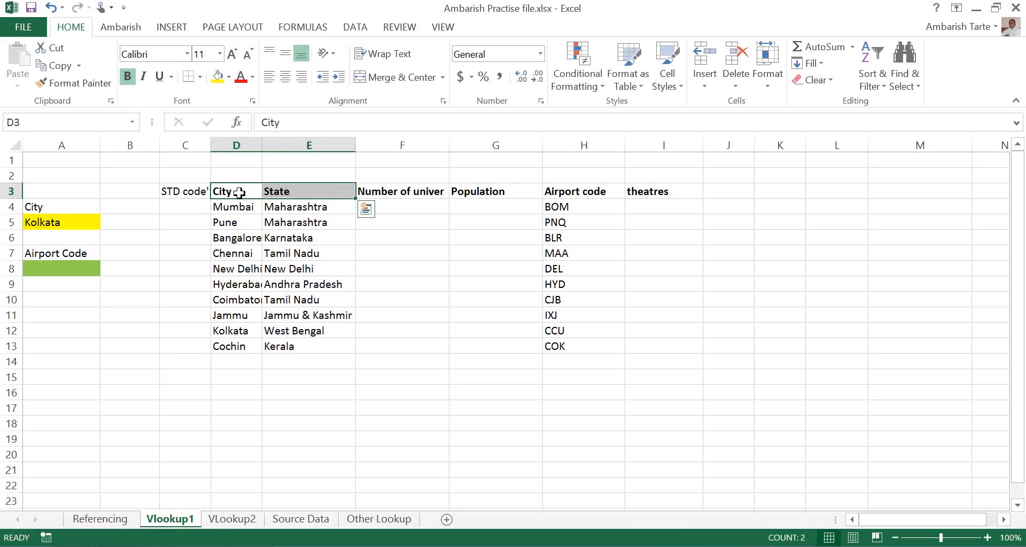
key(shift+Right)
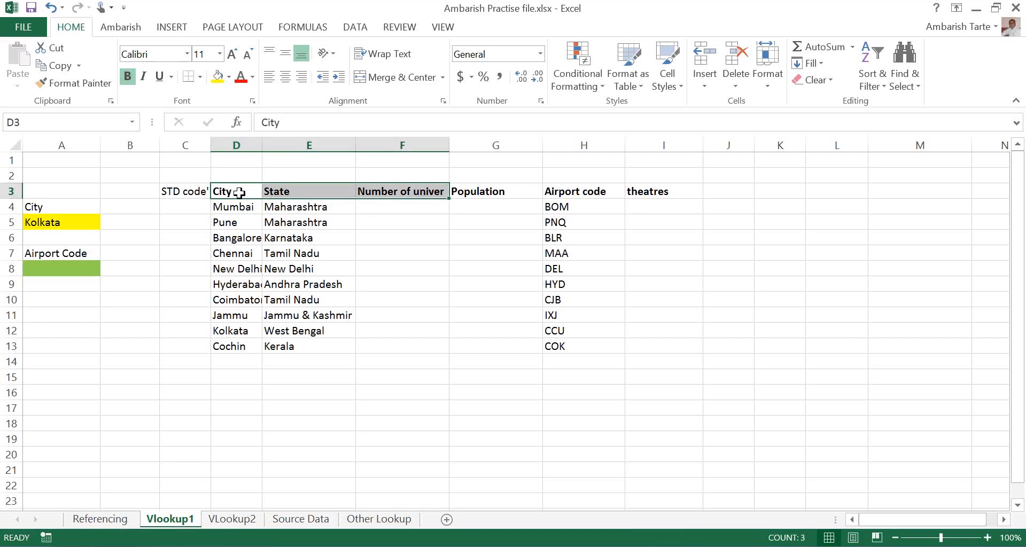
key(shift+Right)
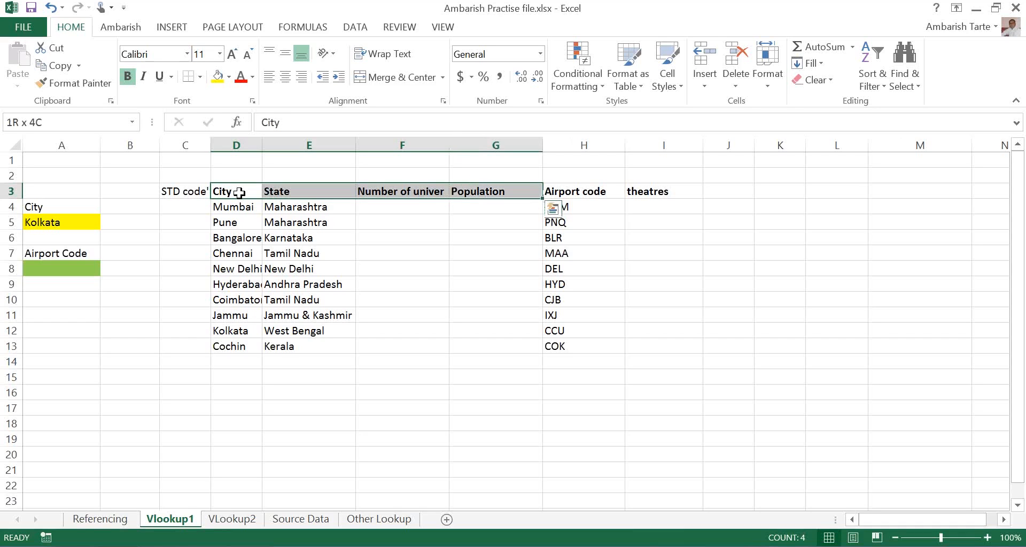
key(shift+Right)
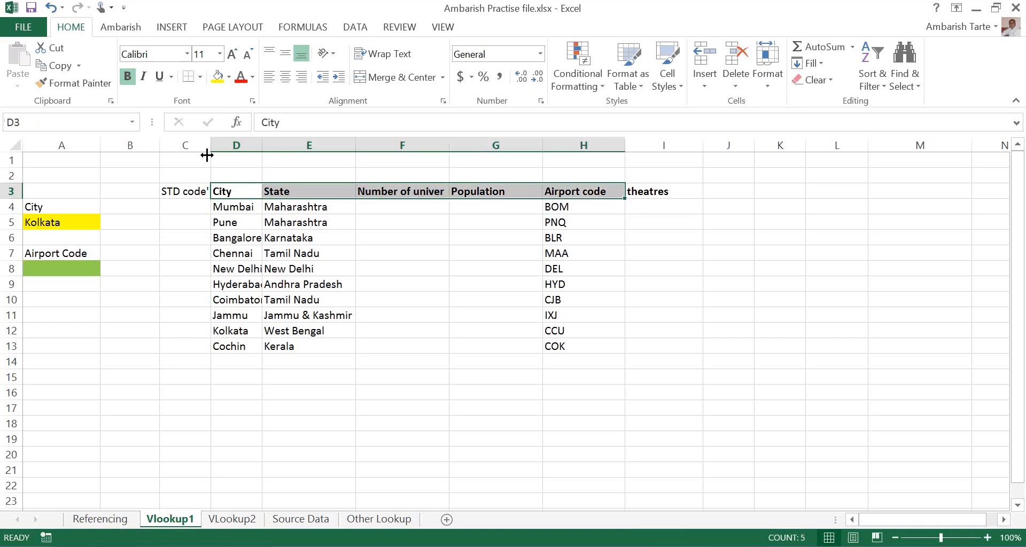
click(229, 77)
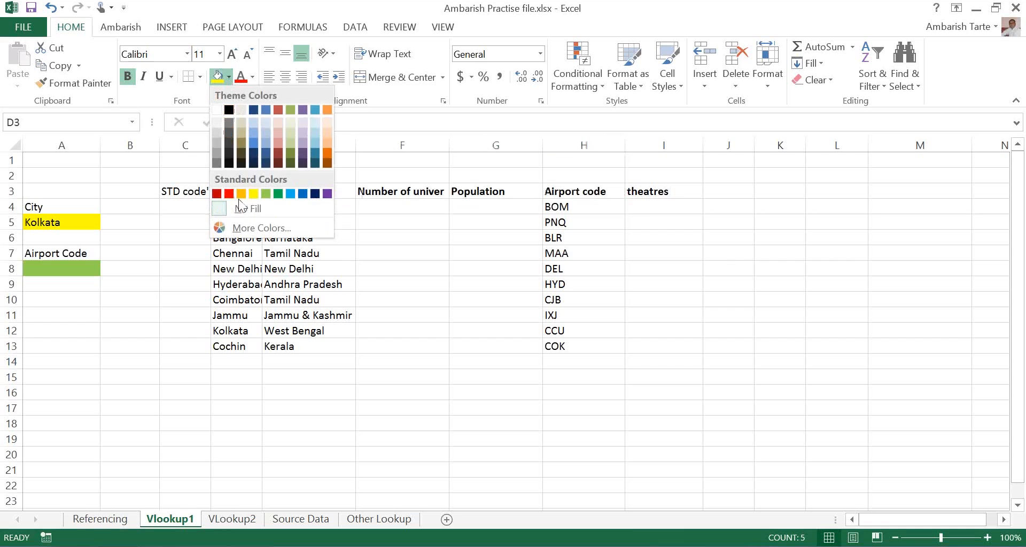
click(278, 193)
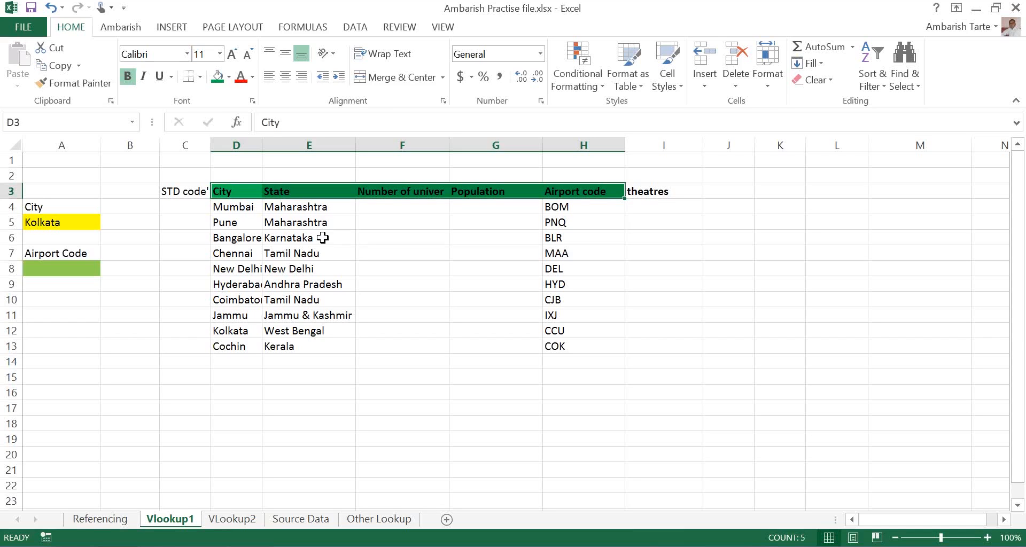
Step: Number the columns above the City to Airport code headers by filling D2:H2 with the series 1 to 5
click(229, 174)
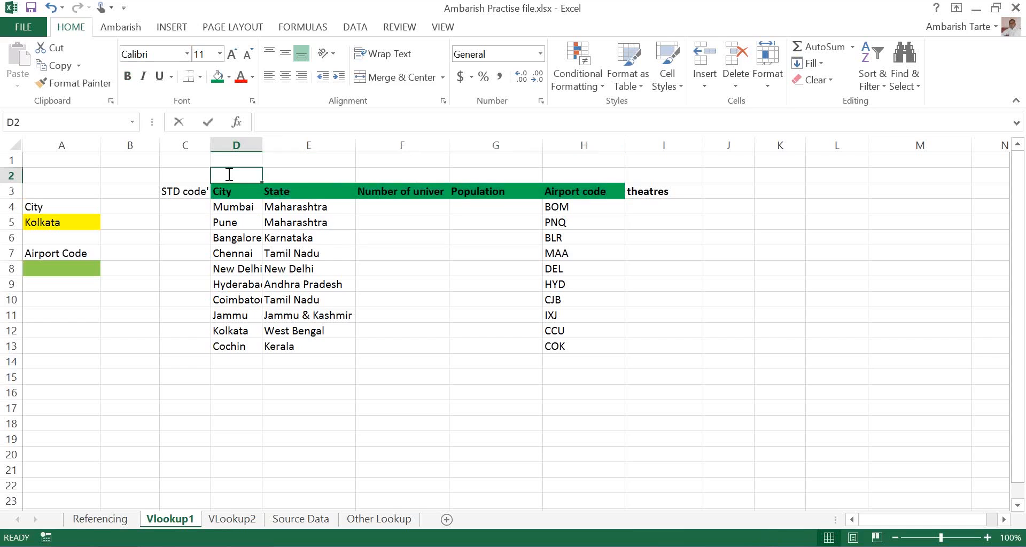
text(1)
click(228, 174)
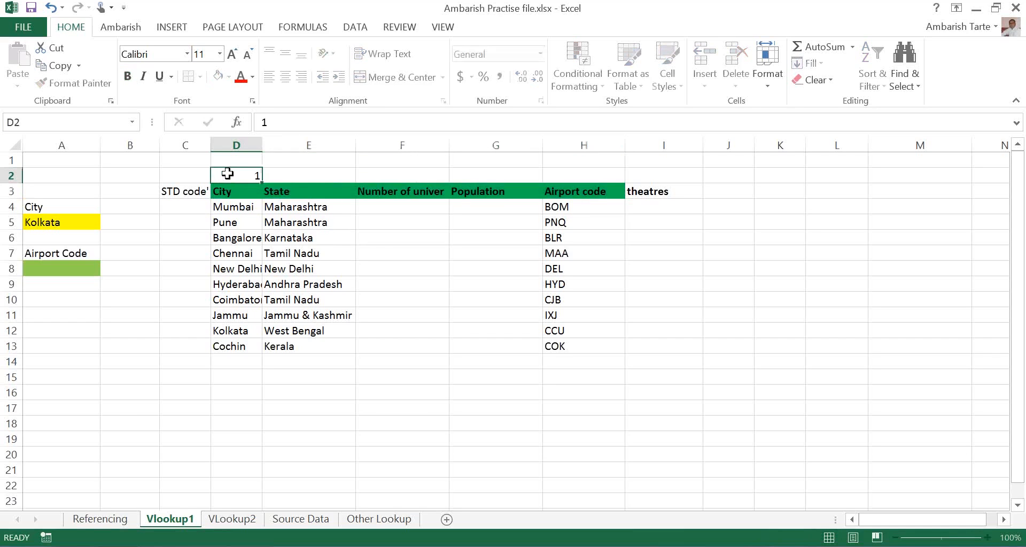
key(Return)
click(236, 175)
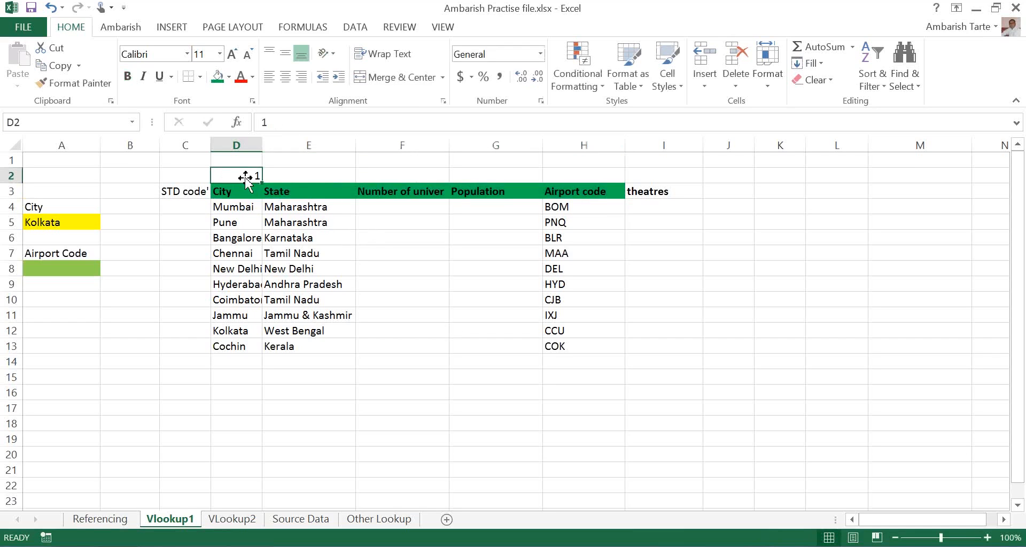
drag(261, 183, 591, 175)
click(643, 192)
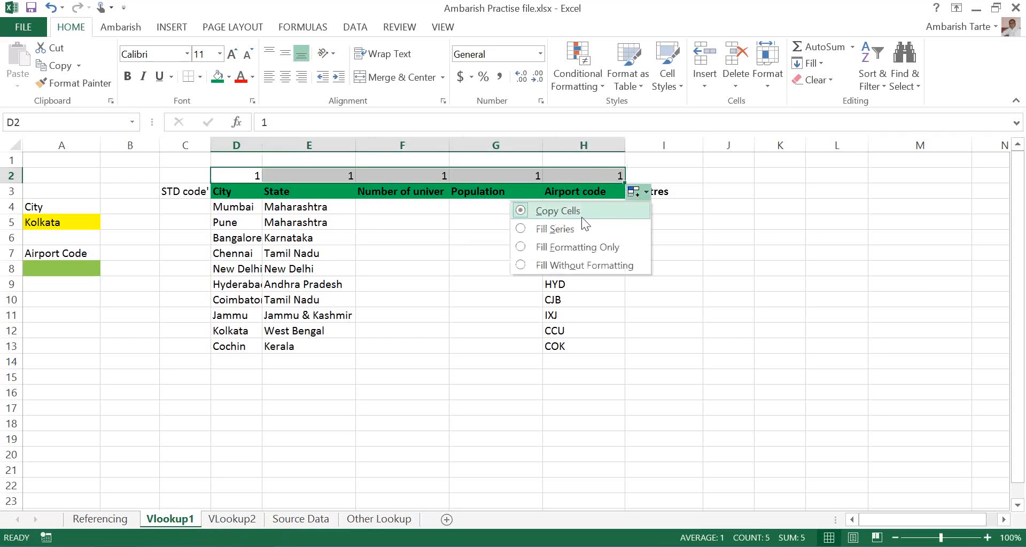
click(582, 229)
key(ctrl+q)
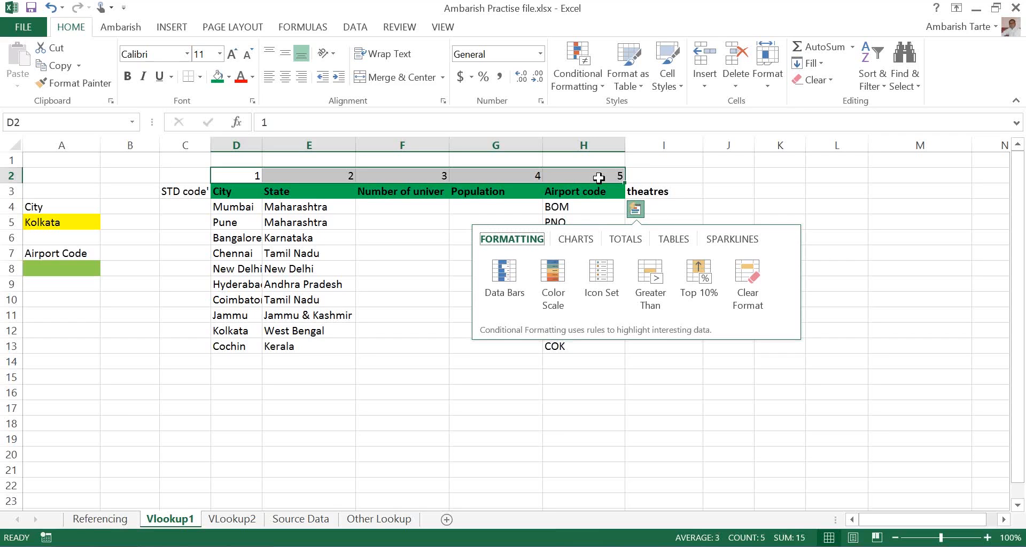
key(Left)
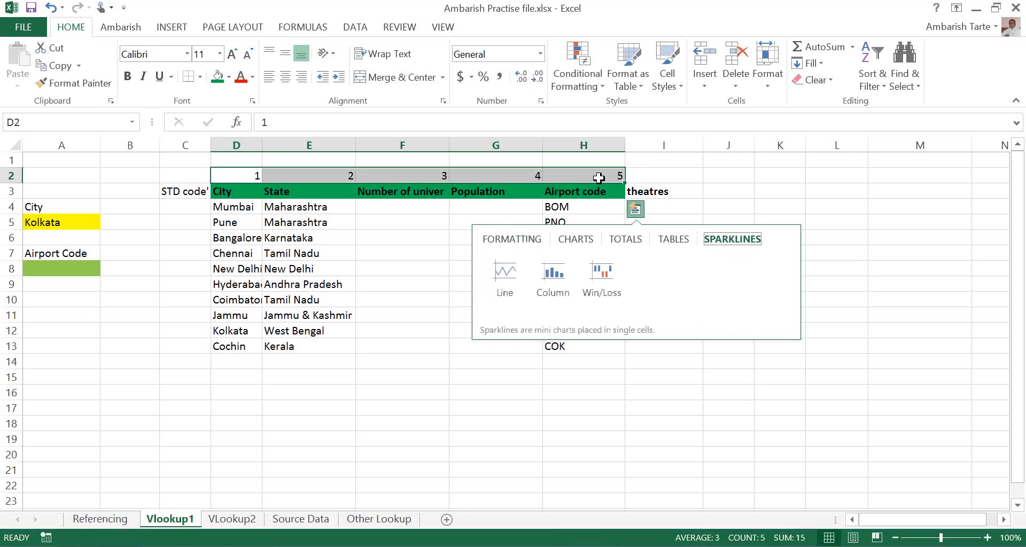
click(475, 229)
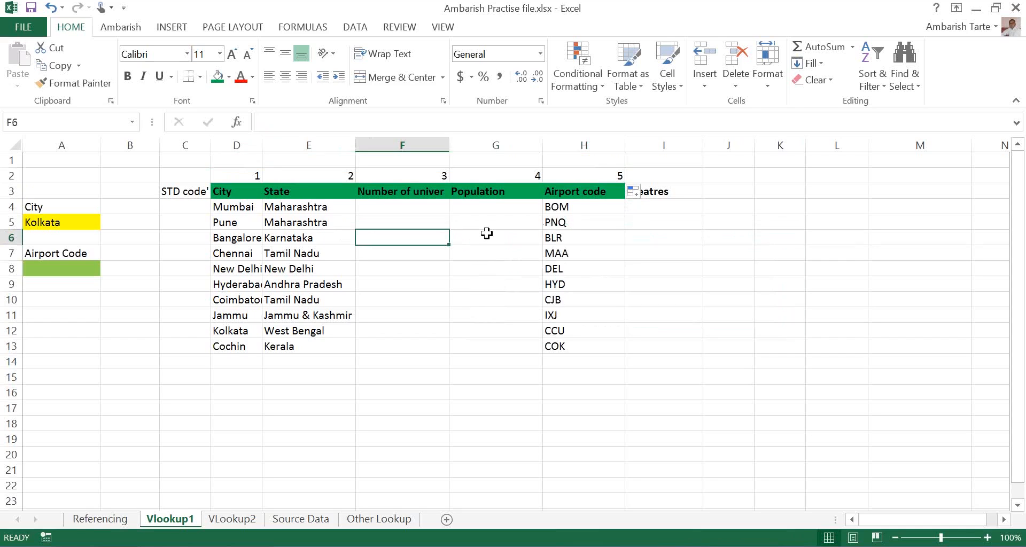
click(488, 176)
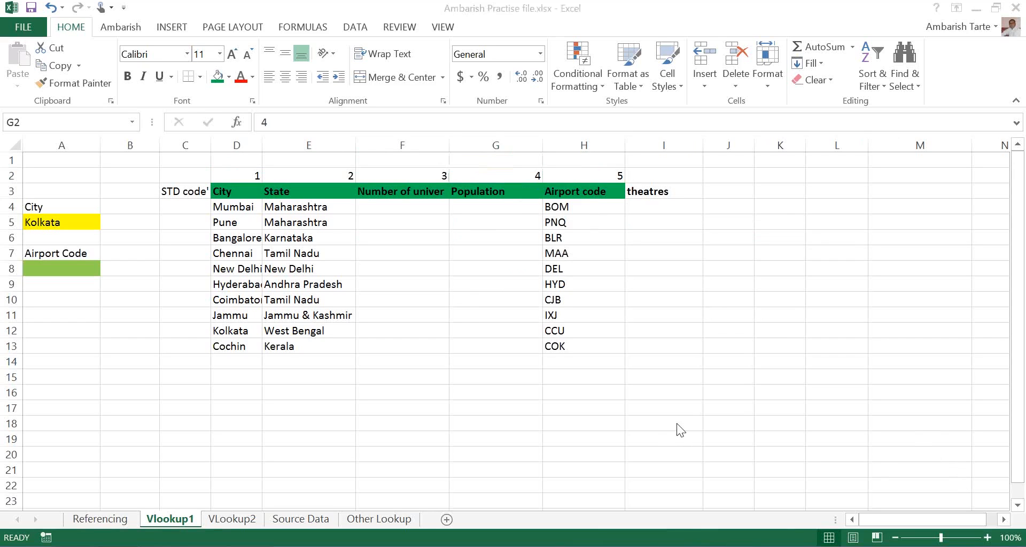
Step: Start a VLOOKUP formula in the green Airport Code cell A8 with the city cell A5 as the lookup value
click(54, 269)
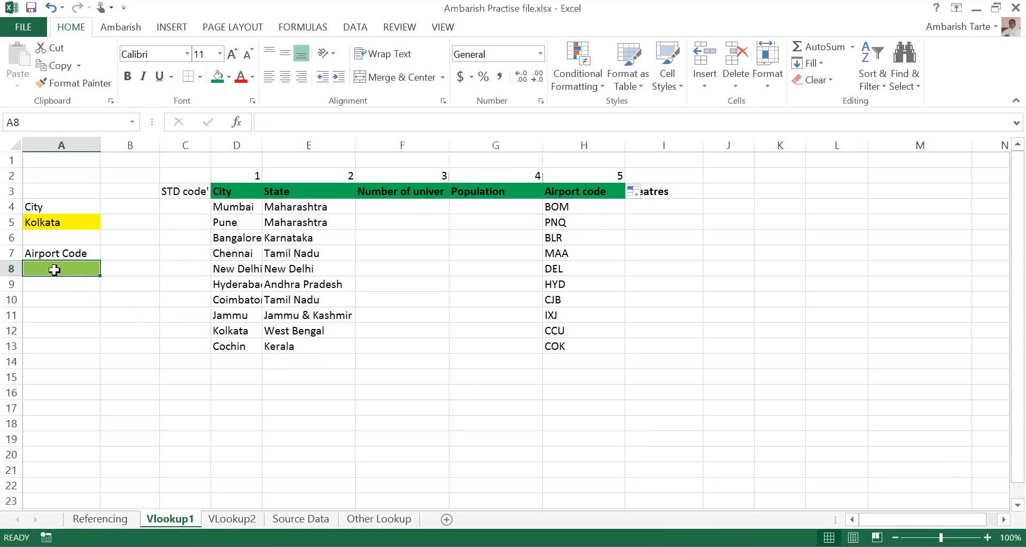
click(54, 270)
click(54, 270)
click(54, 270)
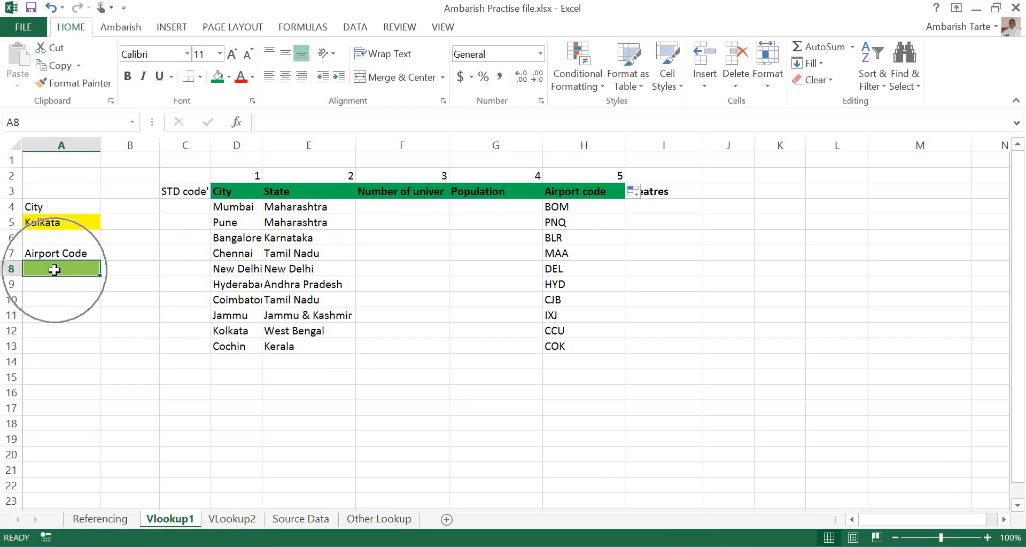
click(54, 270)
click(54, 270)
double_click(54, 270)
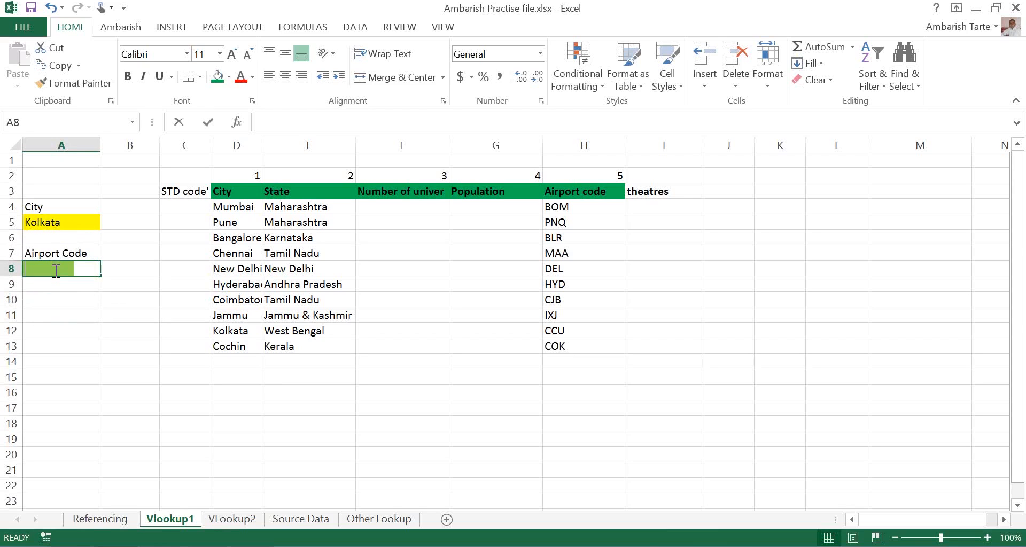
text(=)
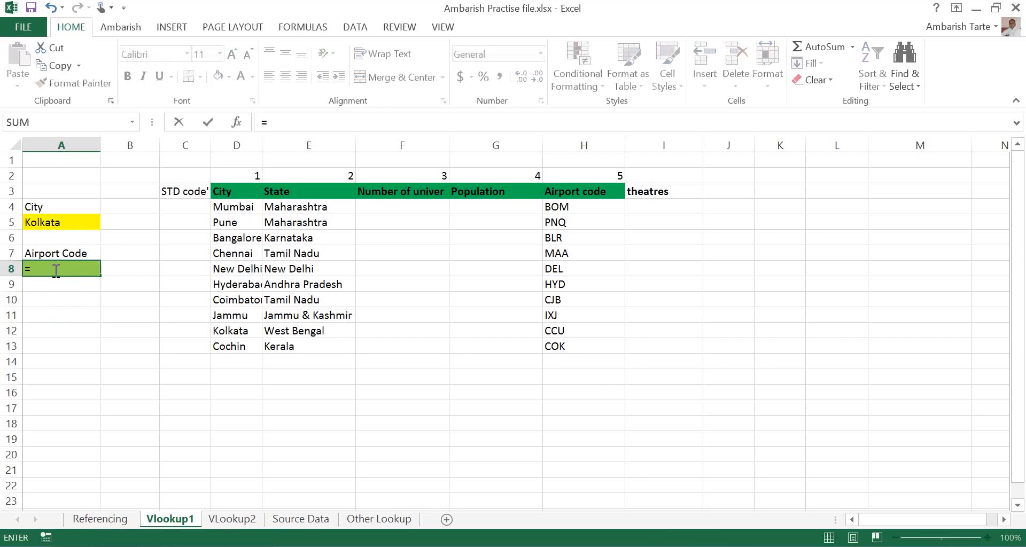
text(v)
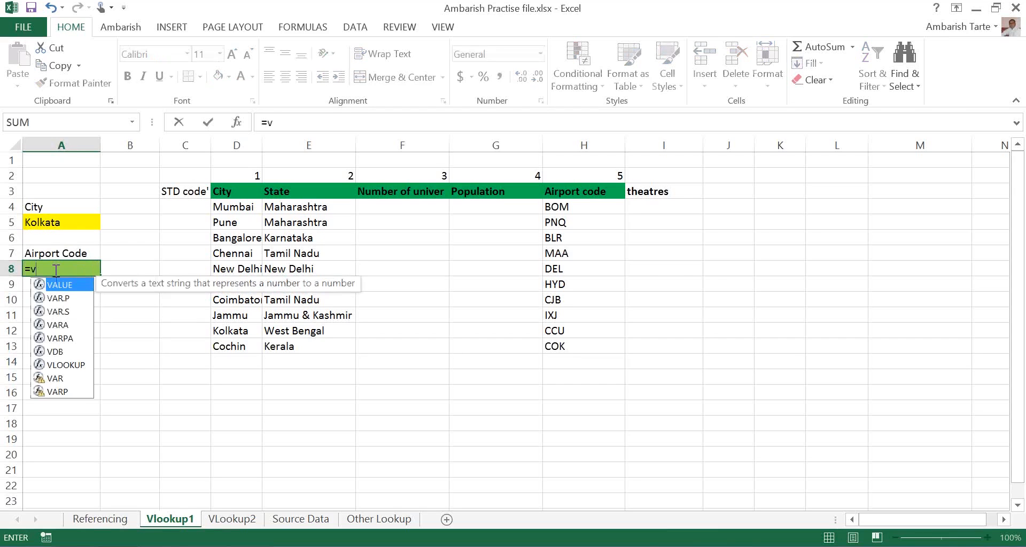
text(l)
key(Tab)
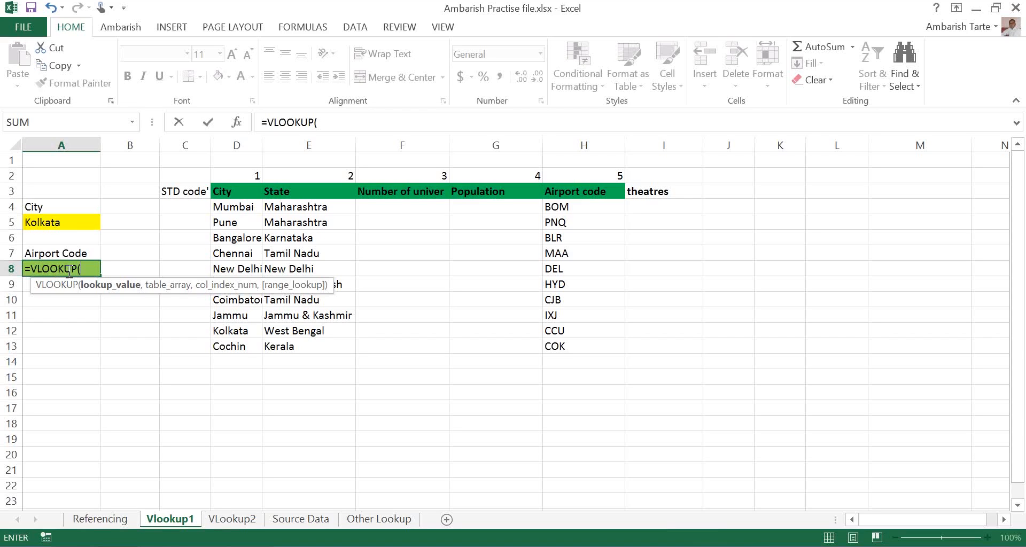
click(46, 224)
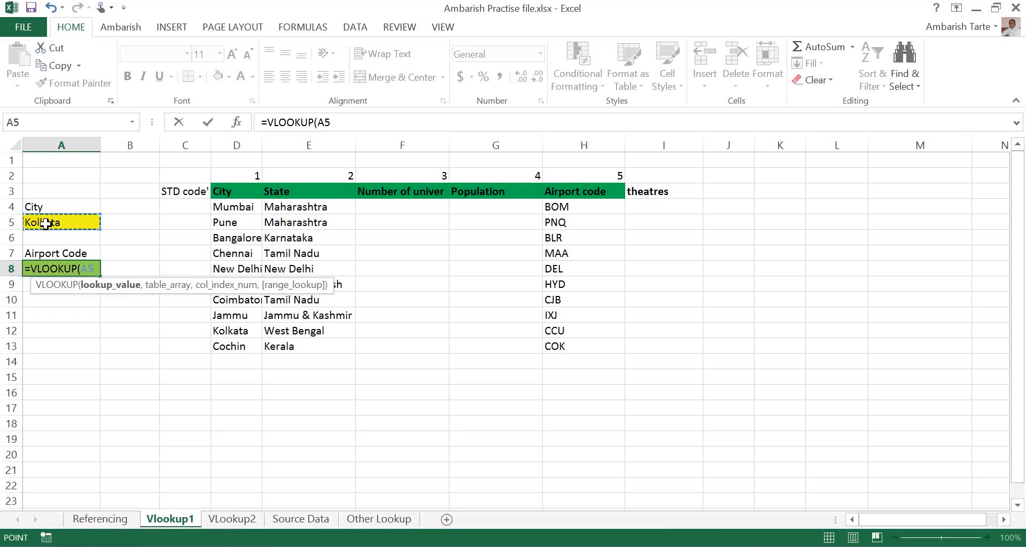
text(,)
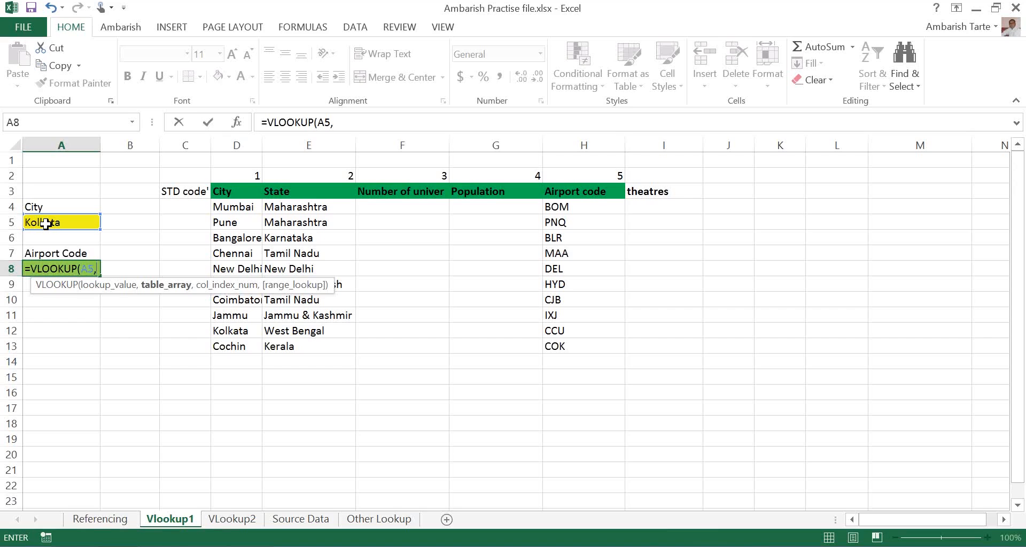
Step: Set the VLOOKUP table array to the City to Airport code range as the absolute reference $D$3:$H$13
click(234, 191)
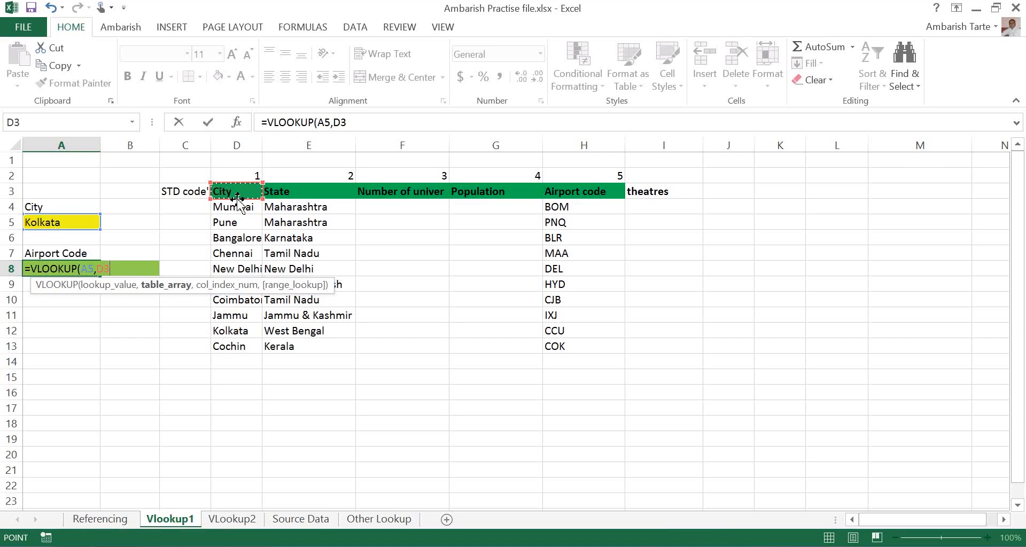
key(ctrl+shift+Right)
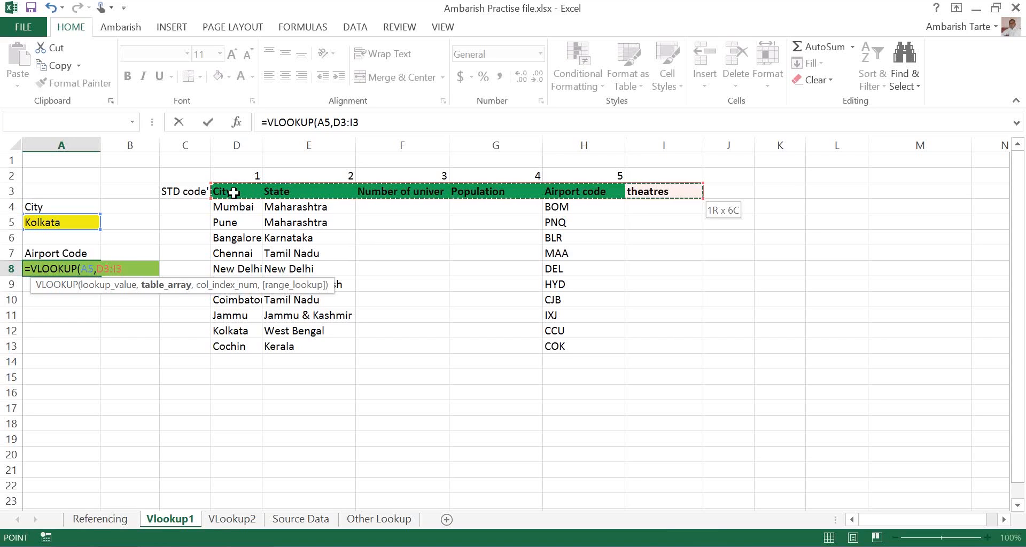
key(shift+Left)
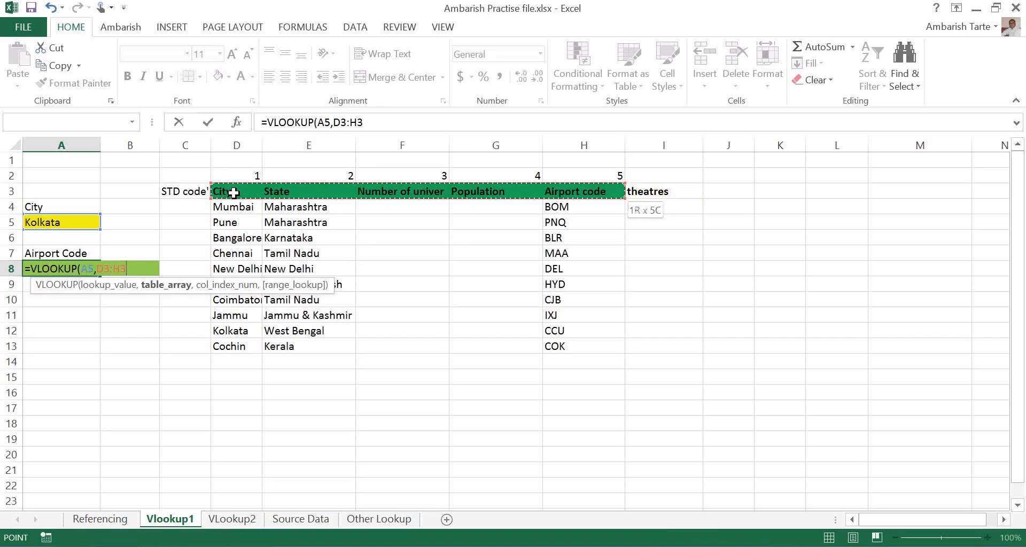
key(ctrl+shift+Down)
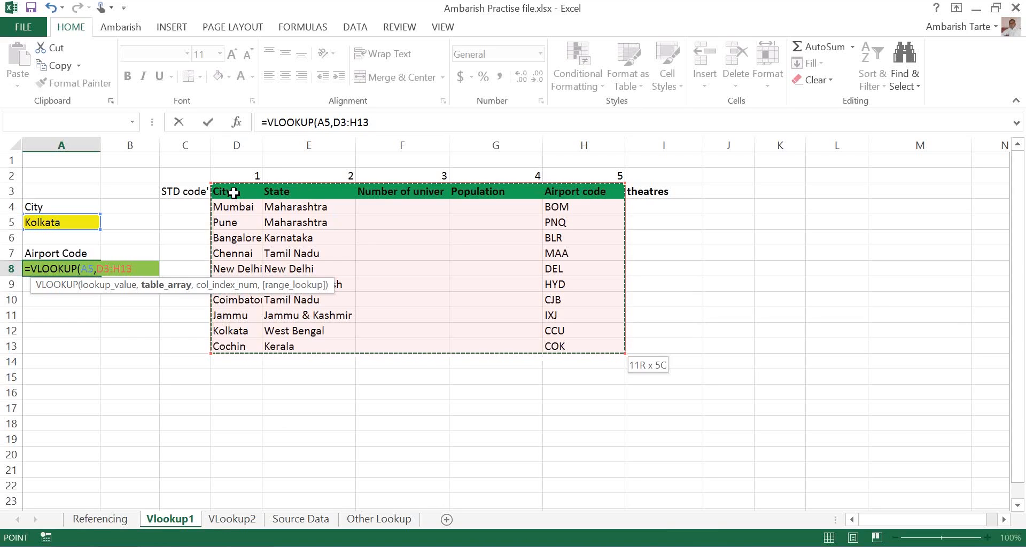
key(F4)
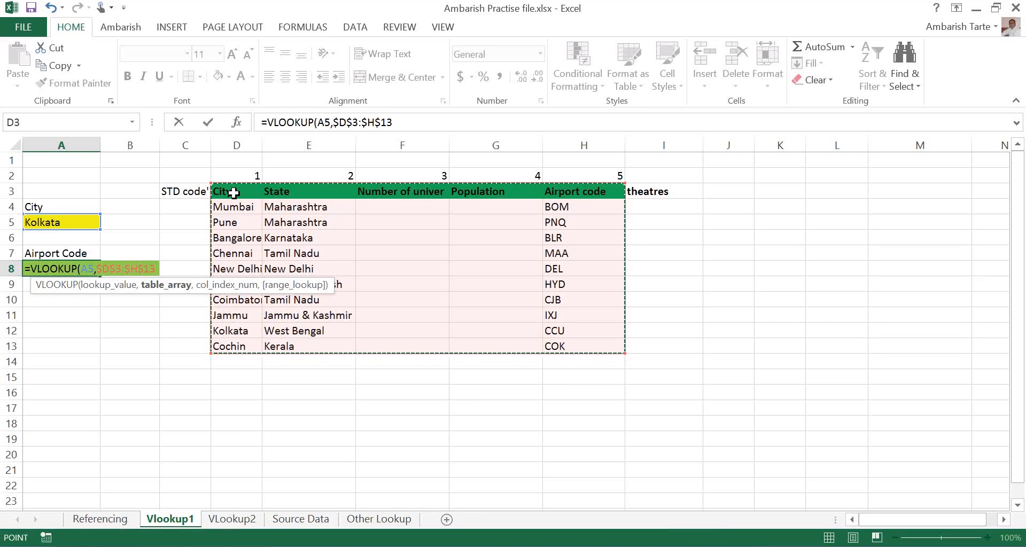
text(,)
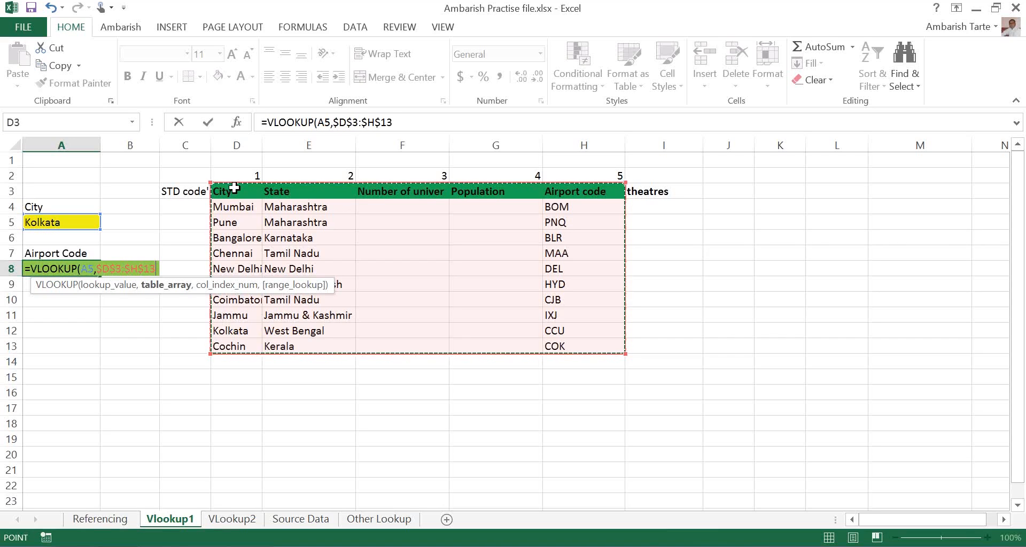
Step: Try the whole columns D:H and the data-only range D4:H13 as the VLOOKUP table array, and discard the unfinished formula
click(234, 144)
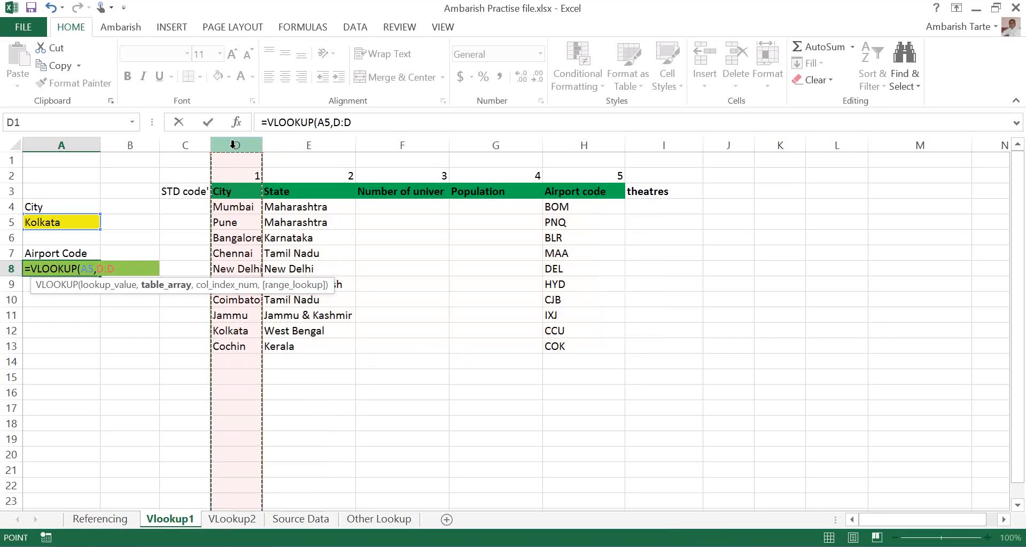
drag(233, 144, 624, 144)
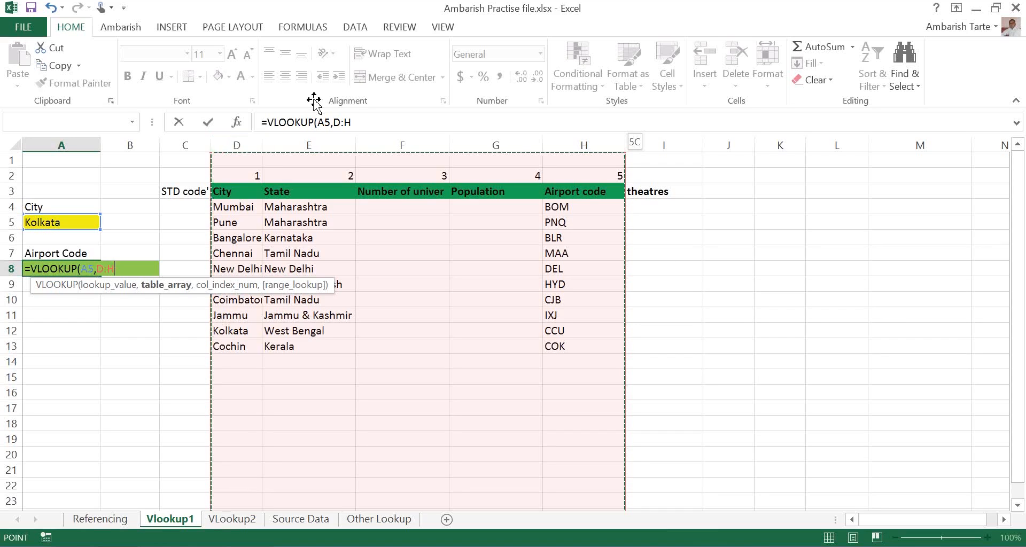
click(241, 208)
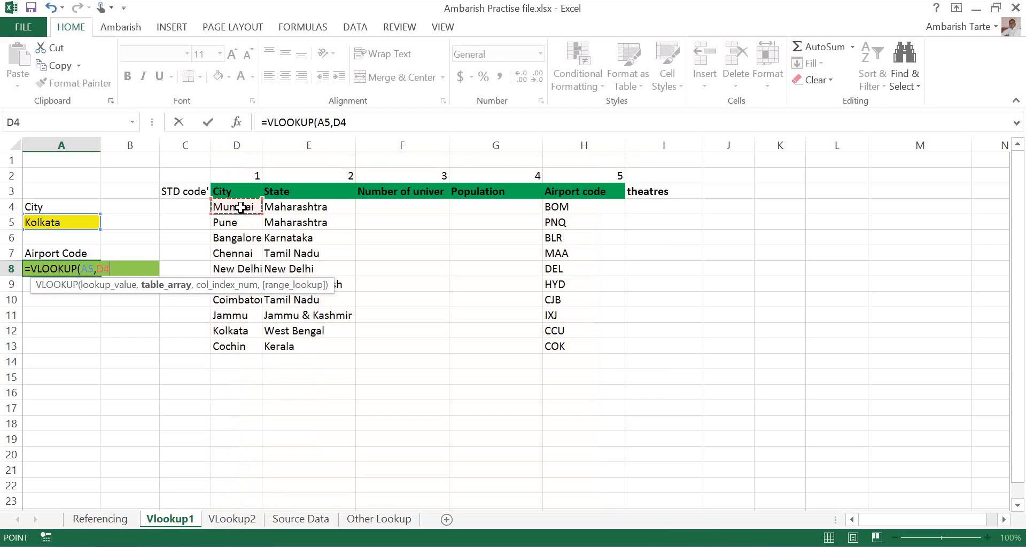
key(shift+Right)
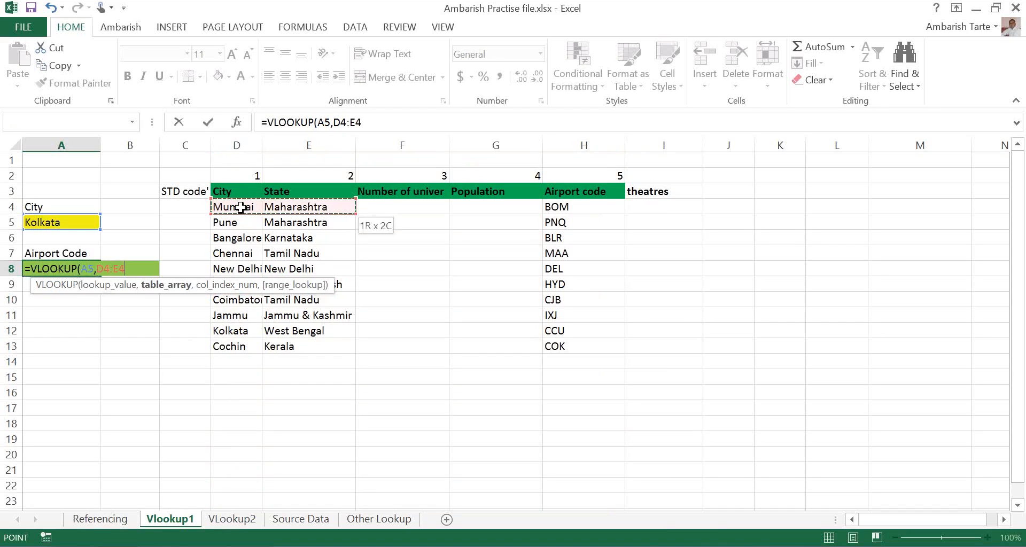
key(shift+Right)
key(shift+Right)
key(shift+Right)
key(ctrl+shift+Down)
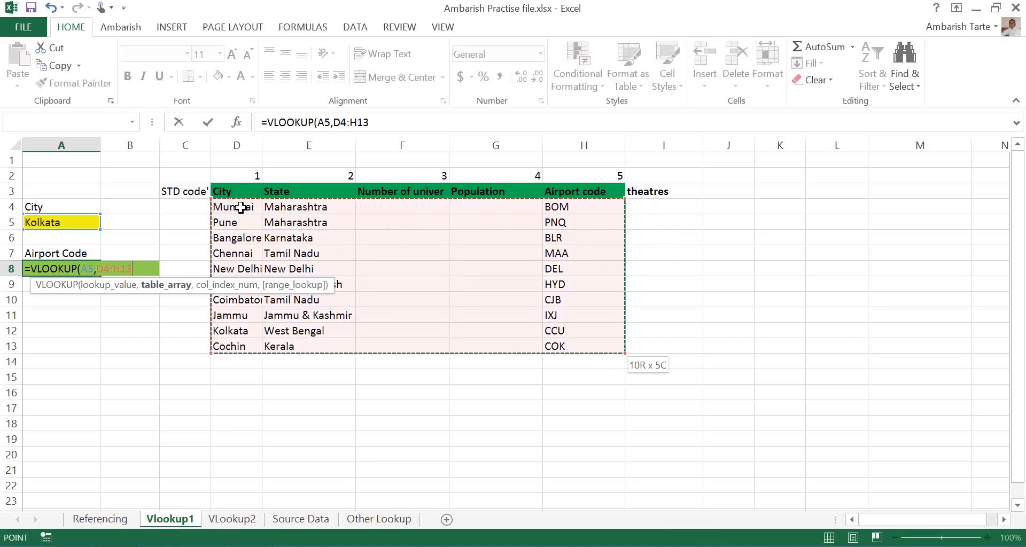
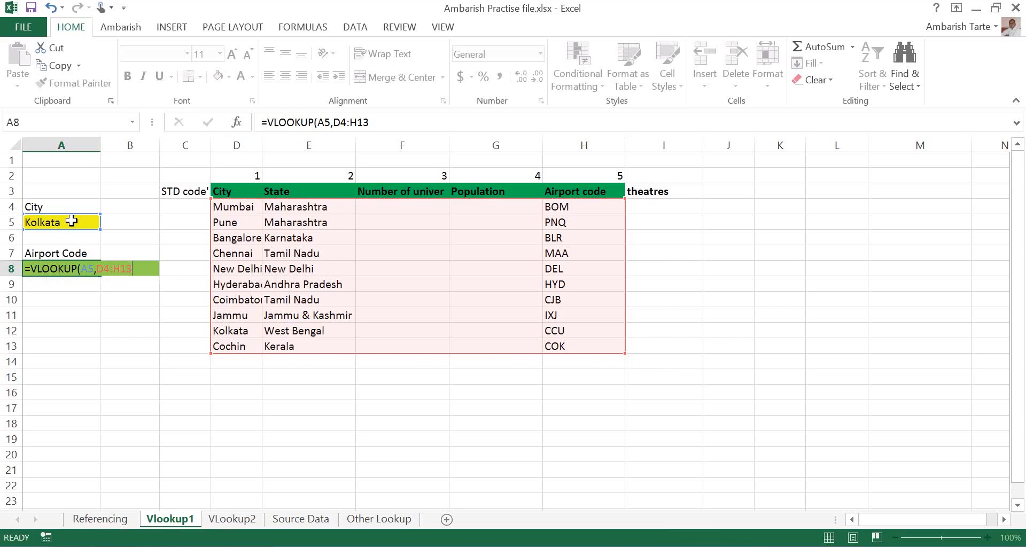
key(Escape)
Step: Clear the STD code' and theatres headers beside the table and the number series in D2:H2 above it
click(183, 194)
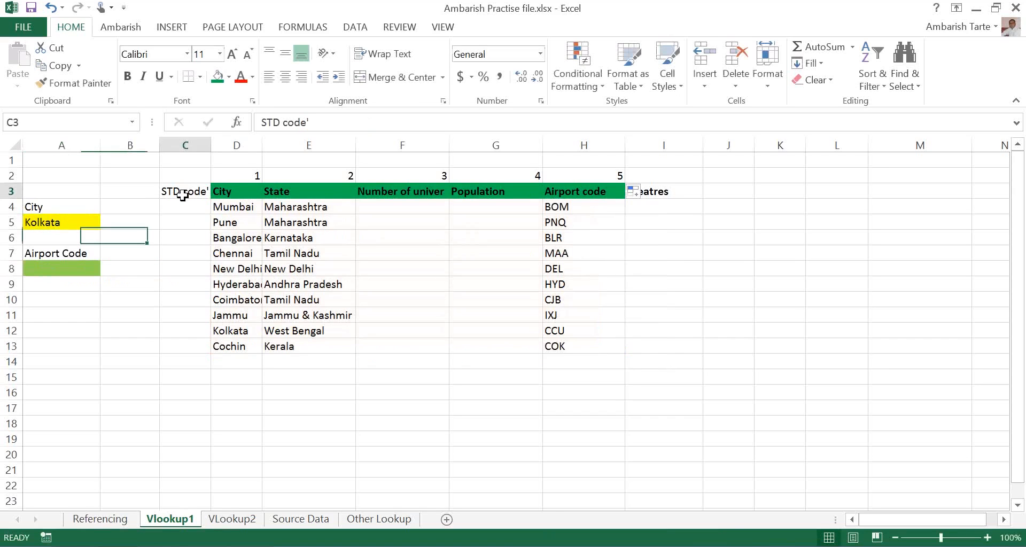
key(Delete)
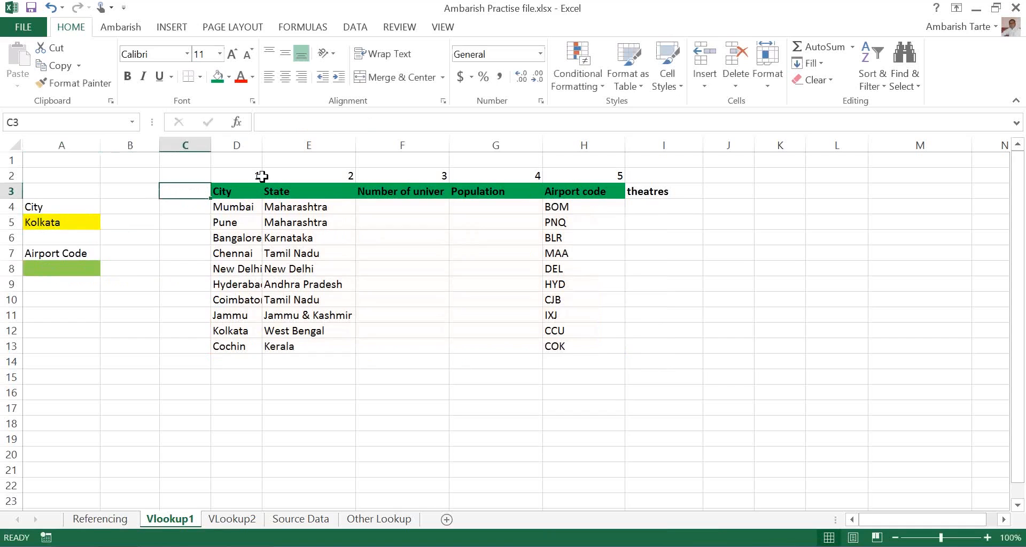
click(262, 176)
key(ctrl+shift+Right)
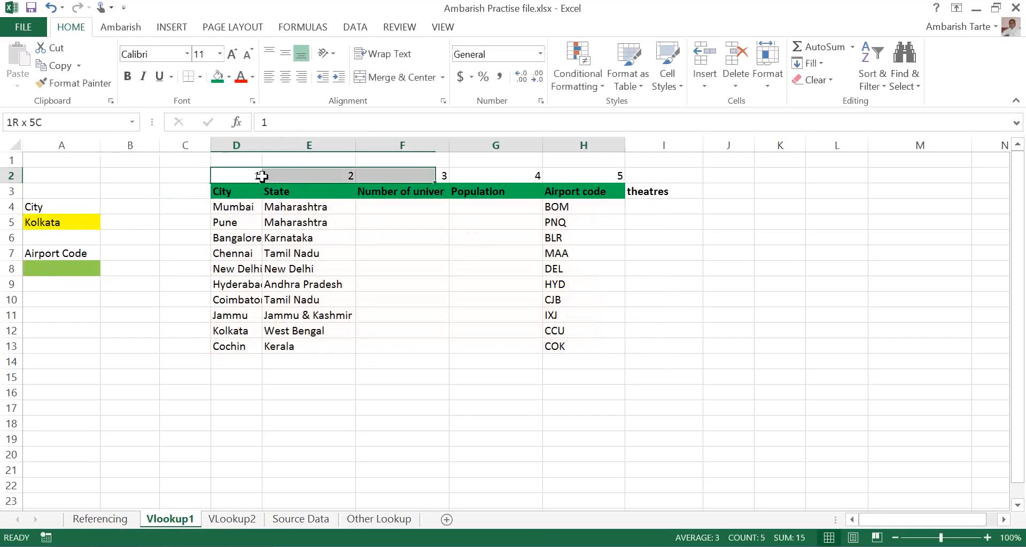
key(Delete)
click(652, 191)
key(Delete)
Step: Select the whole city table D3:H13, from the City header through the last airport code
key(Left)
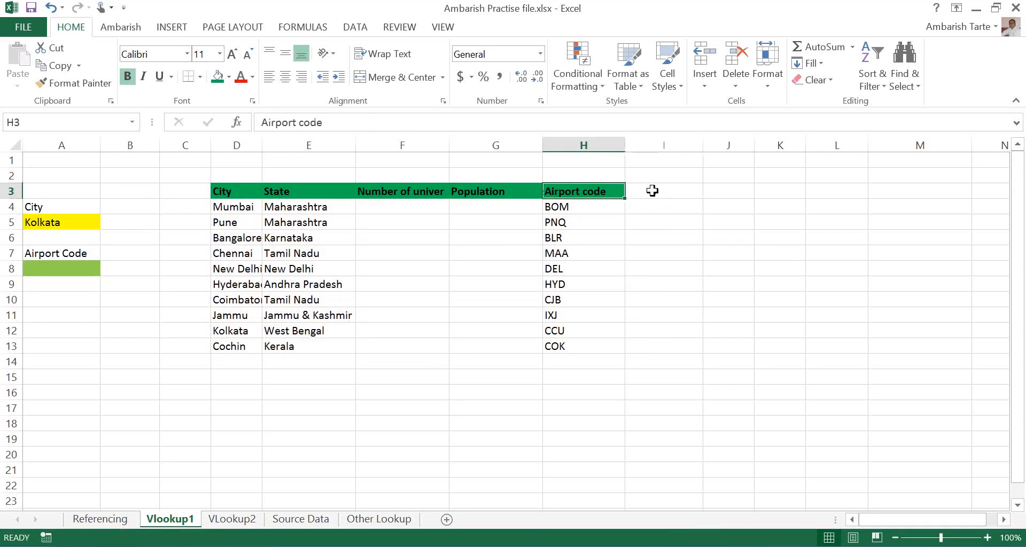
key(Left)
key(Left)
key(Left)
key(Left)
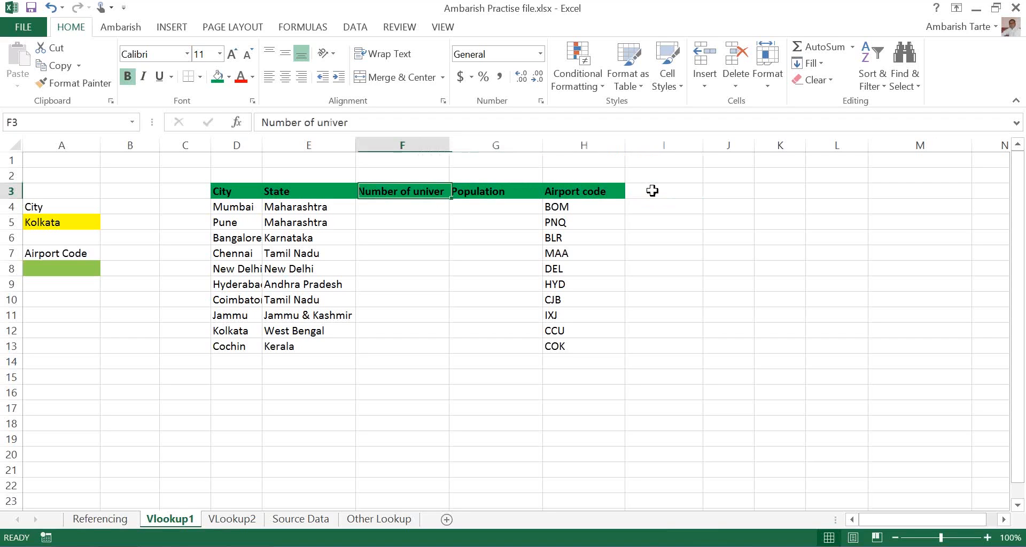
key(shift+Right)
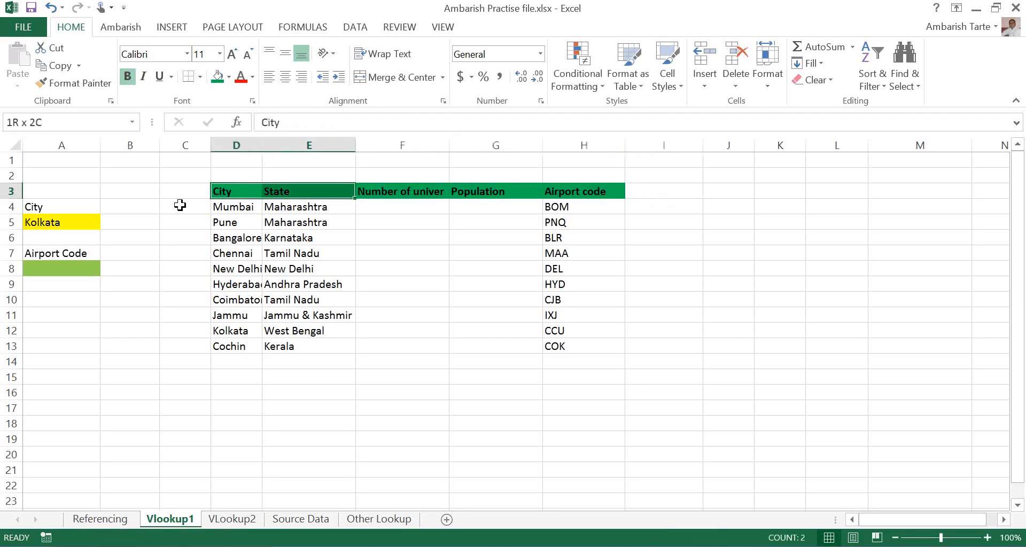
key(shift+Right)
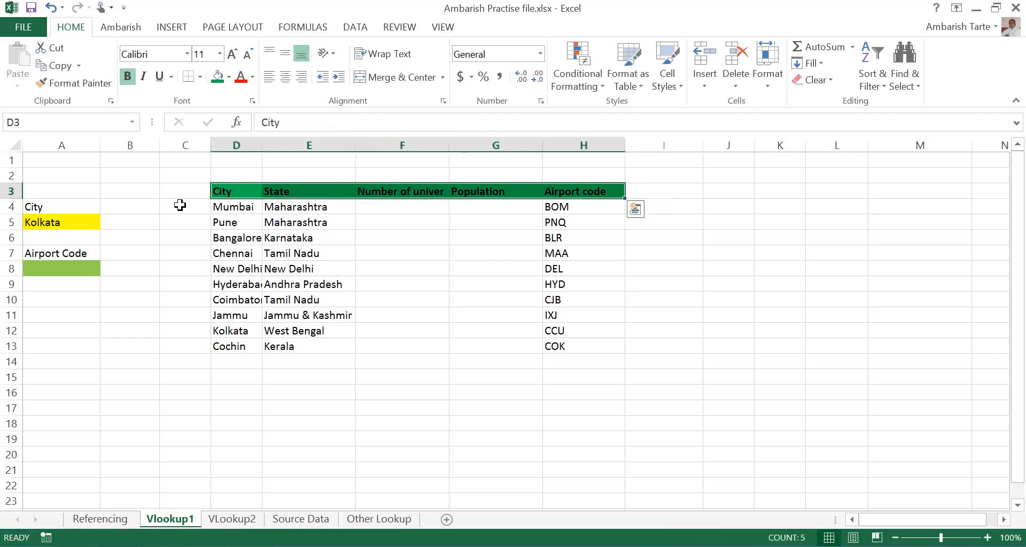
key(ctrl+shift+Down)
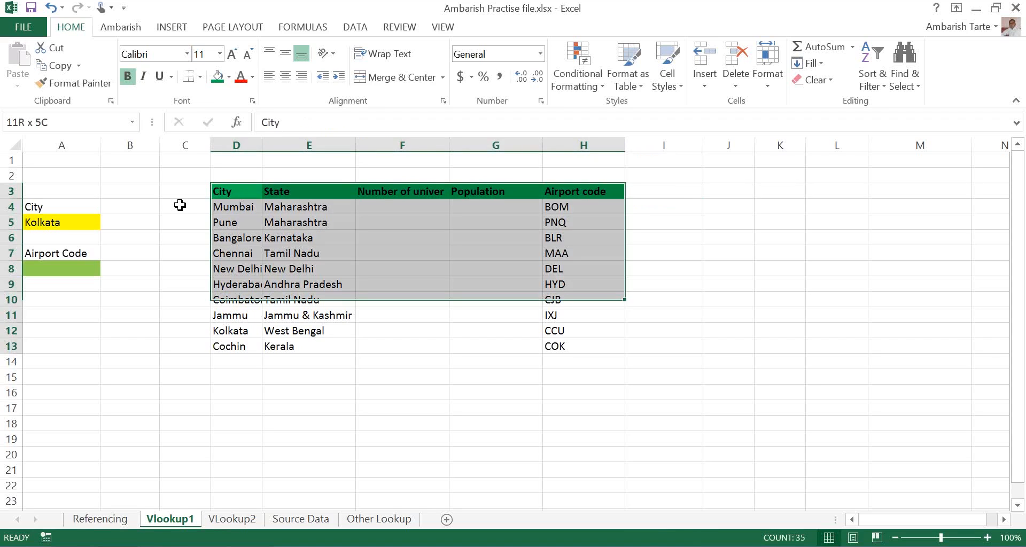
click(51, 123)
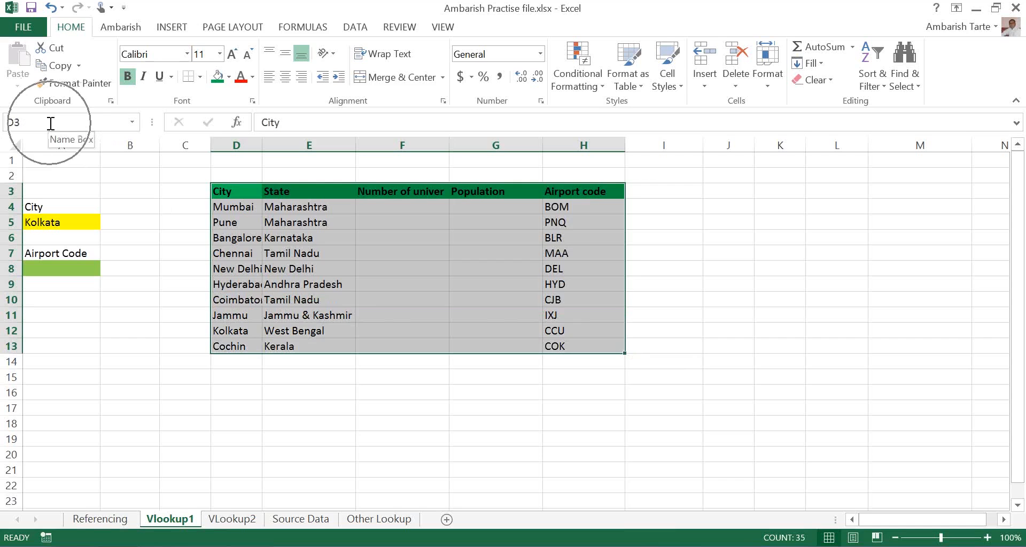
key(ctrl+q)
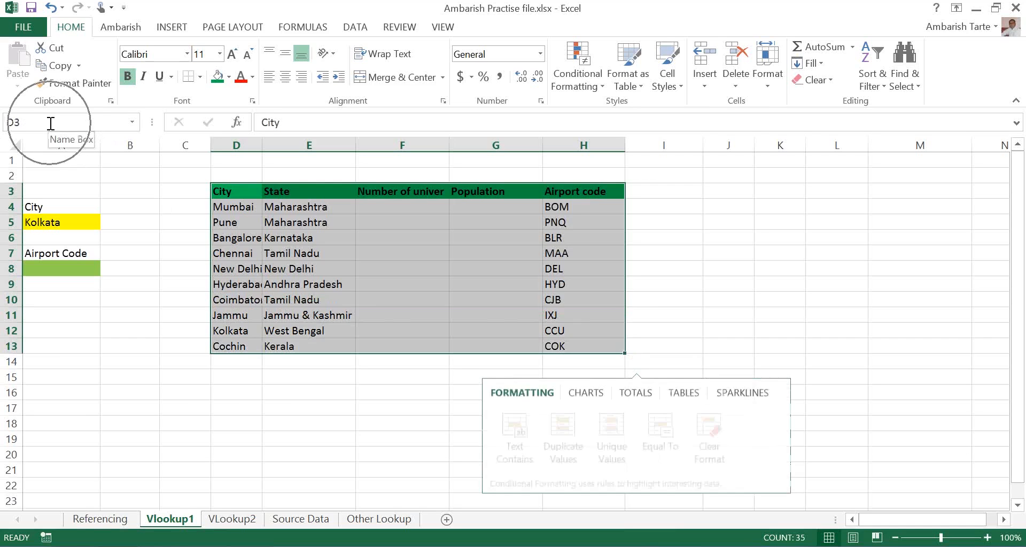
click(50, 123)
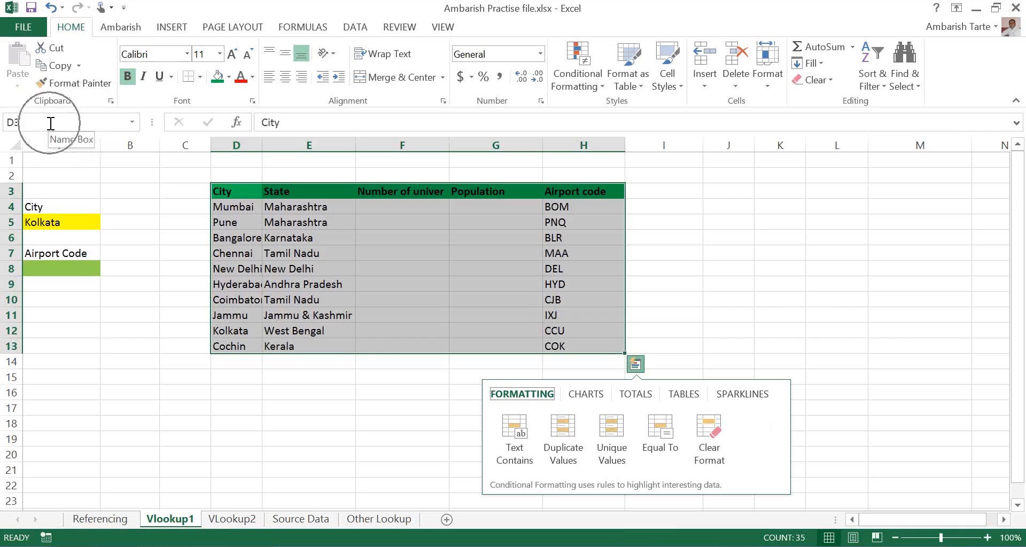
click(50, 123)
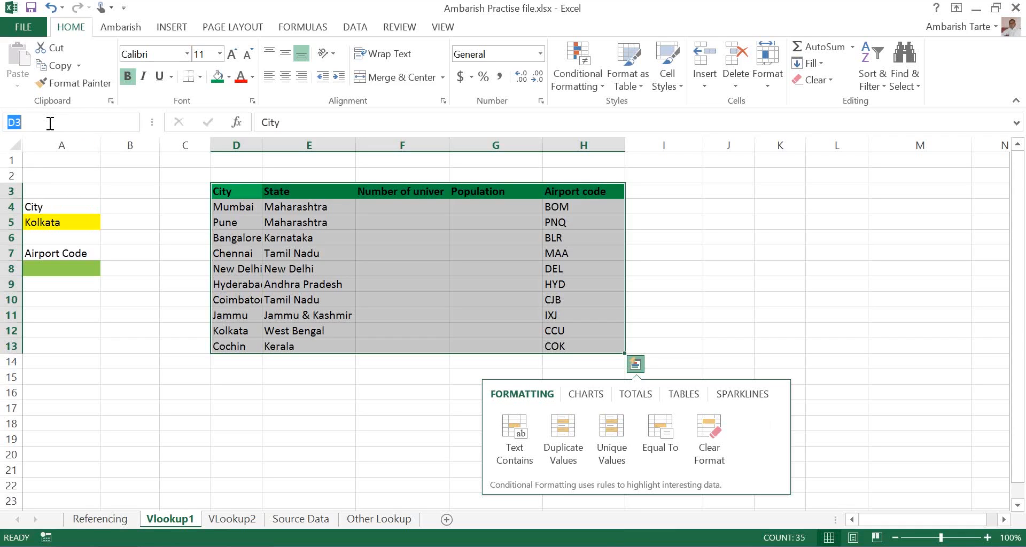
click(50, 123)
key(ctrl+q)
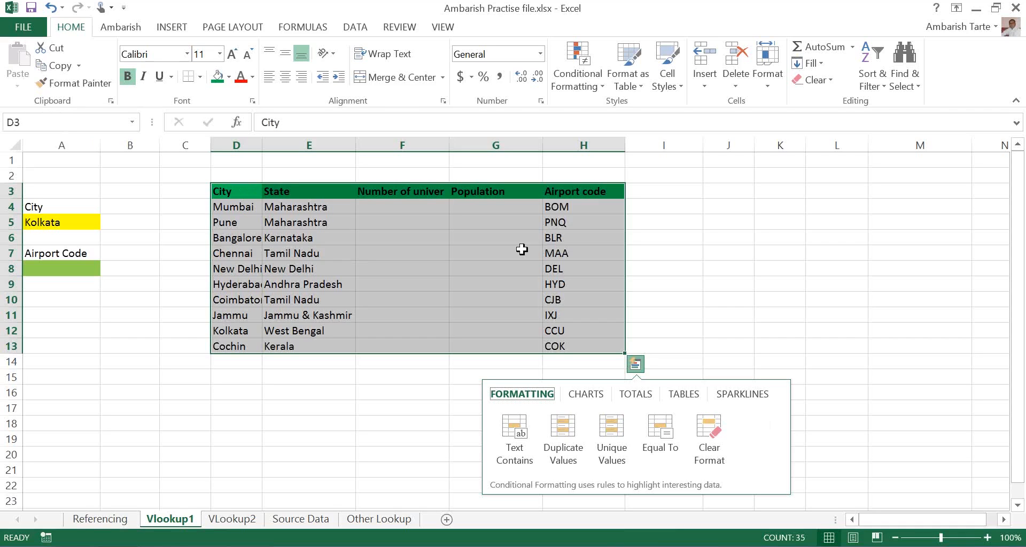
Step: Define a named range for the selected table D3:H13, using a person's first name as the range name
click(41, 122)
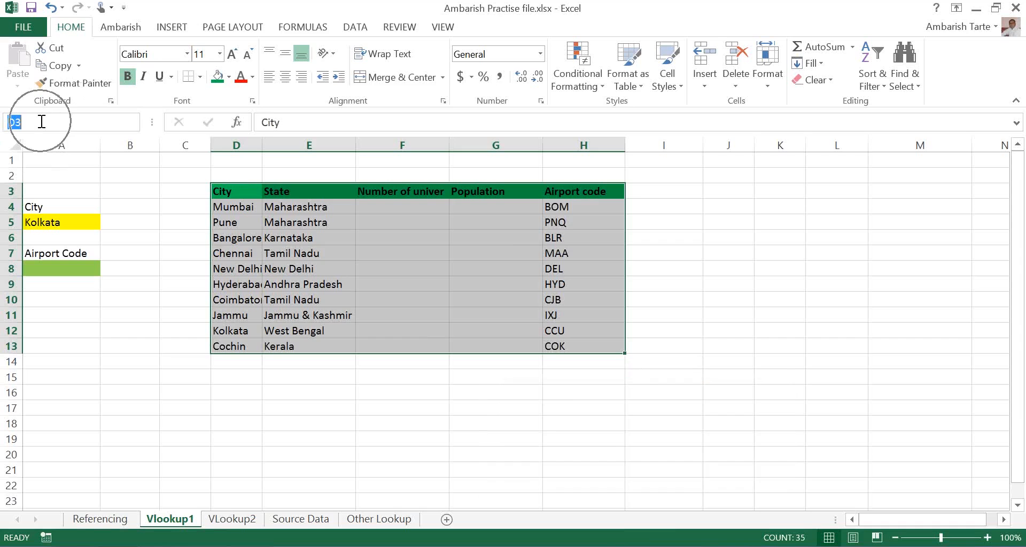
key(ctrl+q)
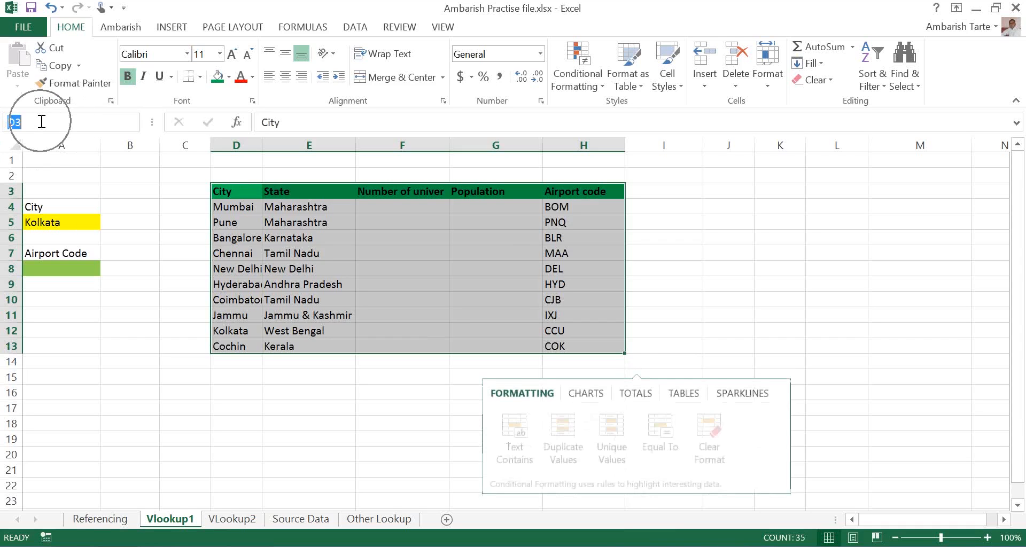
text(naveegn=)
key(BackSpace)
key(BackSpace)
key(BackSpace)
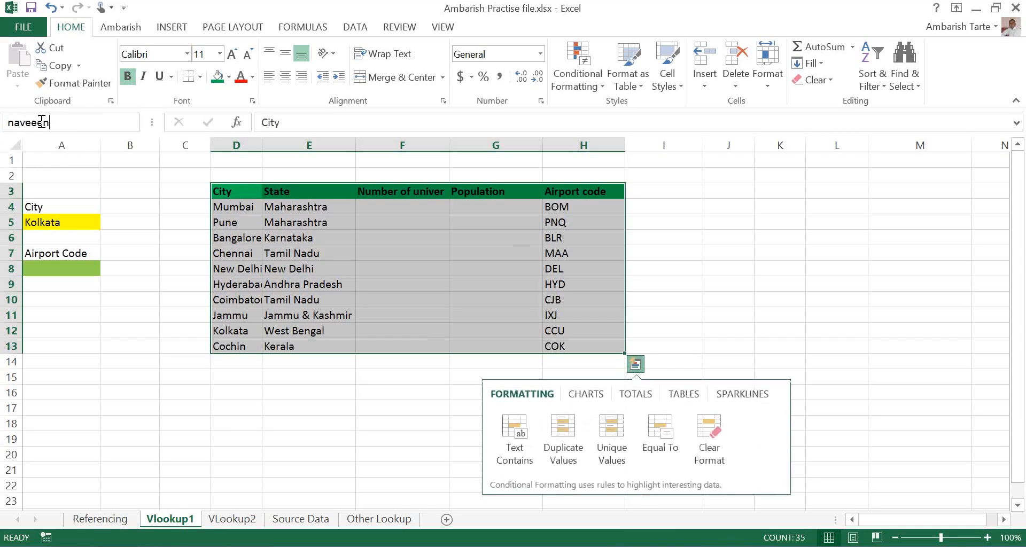
text(n)
key(Return)
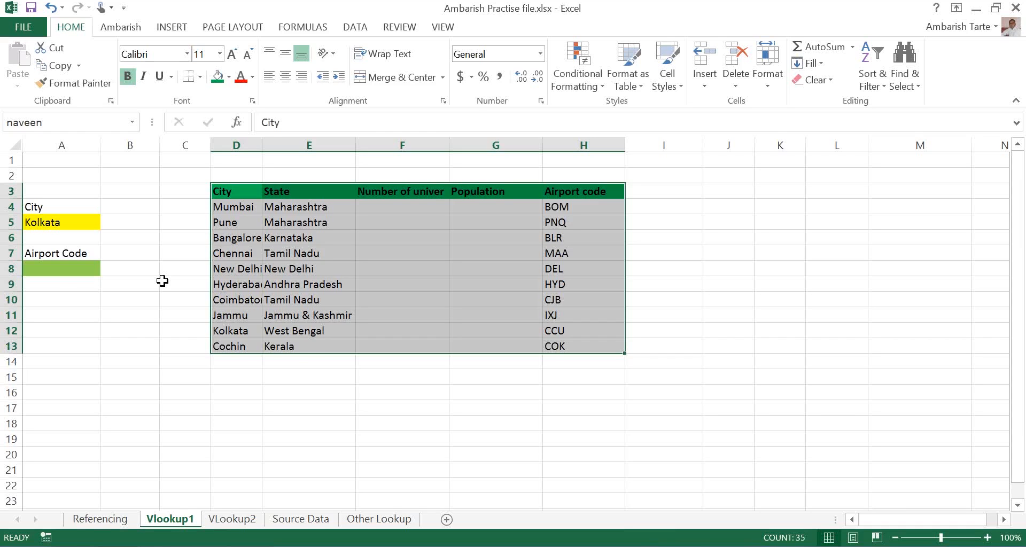
Step: Start a new VLOOKUP formula in the green Airport Code cell A8 with city cell A5 as the lookup value
click(56, 274)
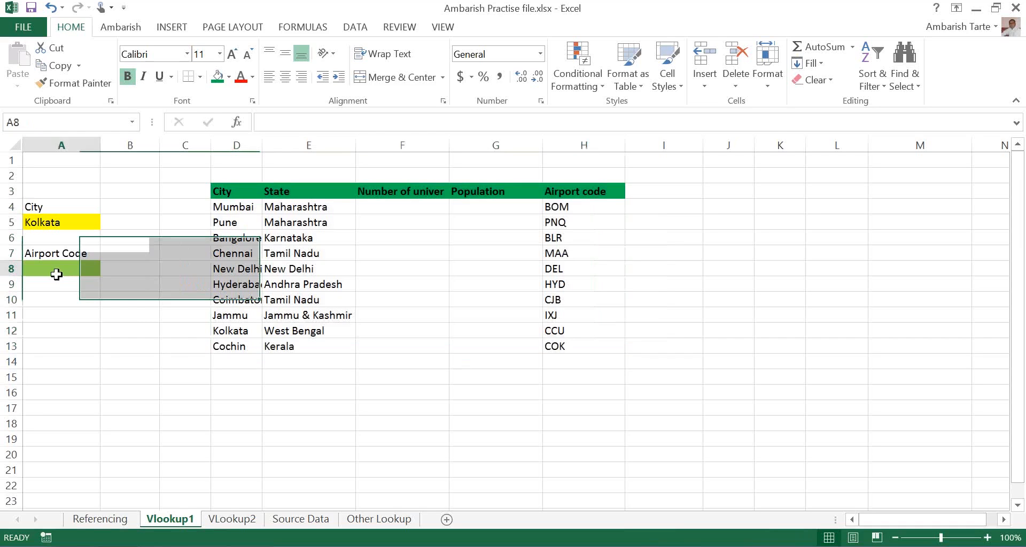
text(=)
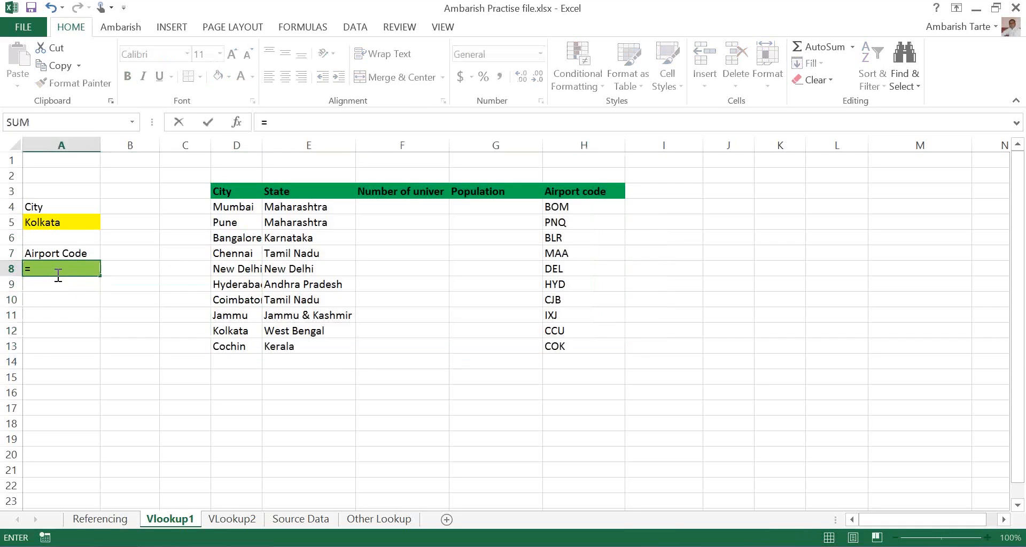
text(v)
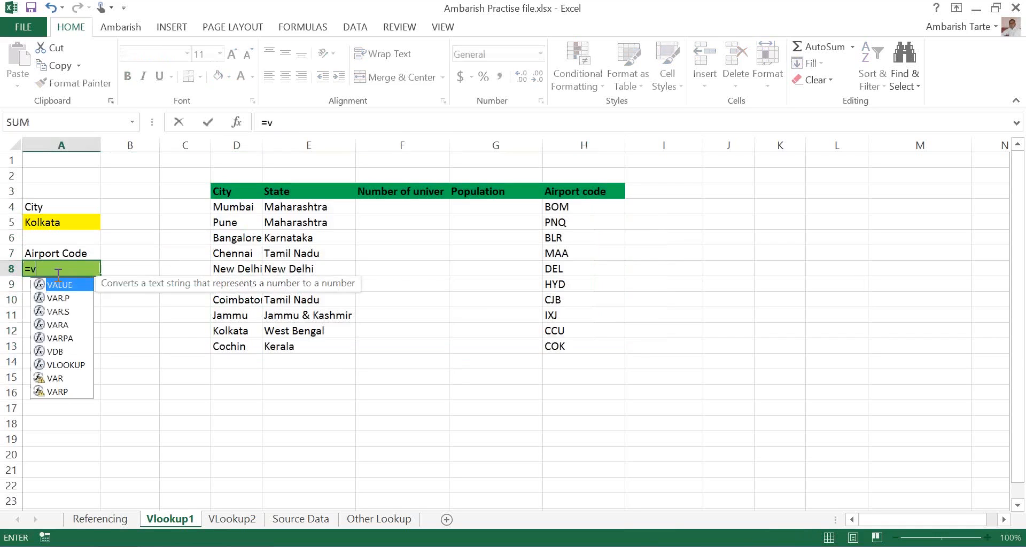
text(lo)
key(Tab)
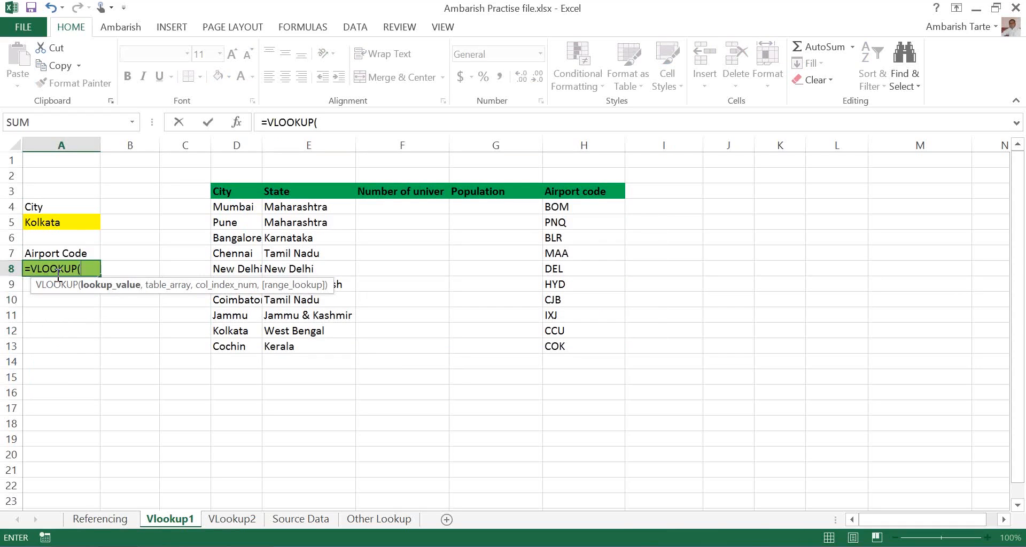
click(102, 289)
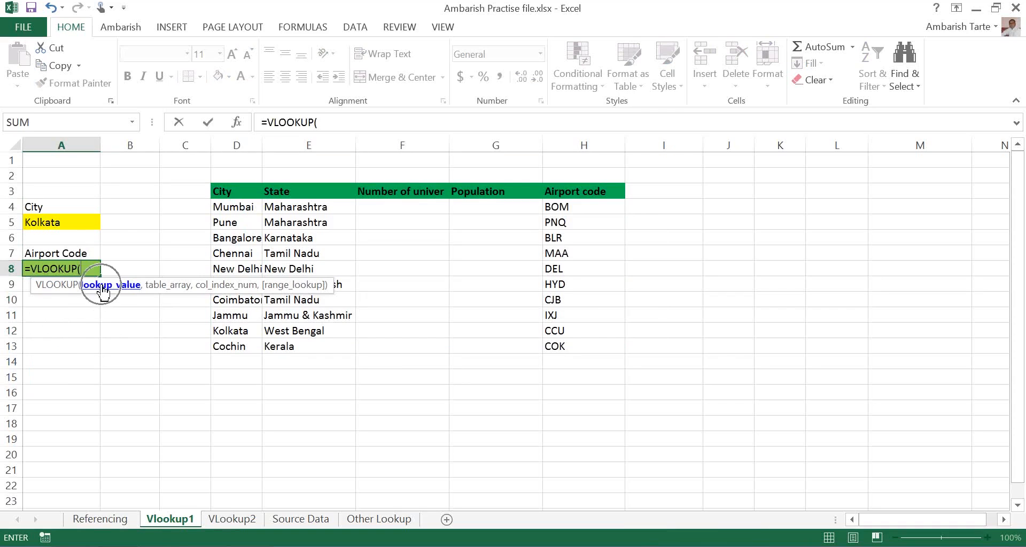
key(Up)
key(Up)
key(Up)
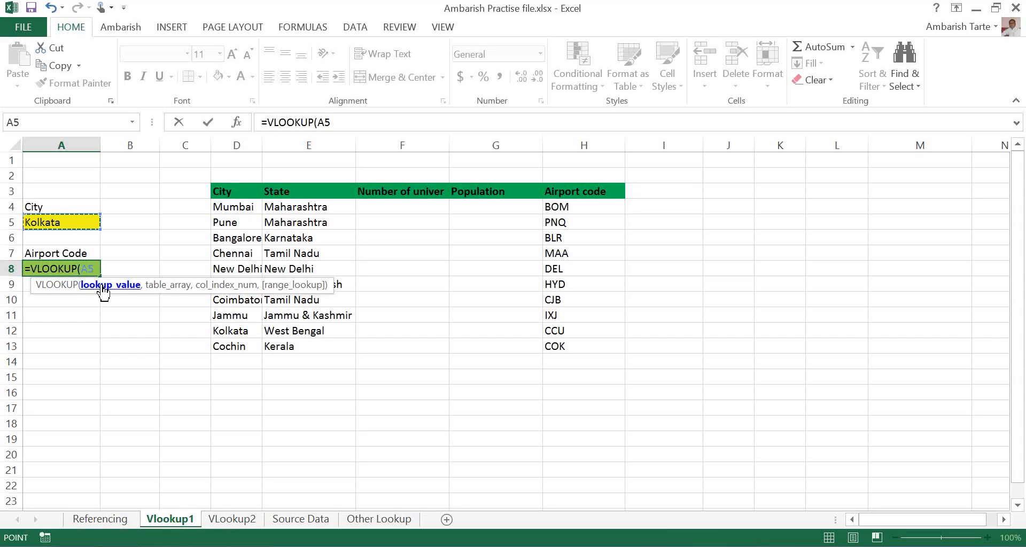
text(,)
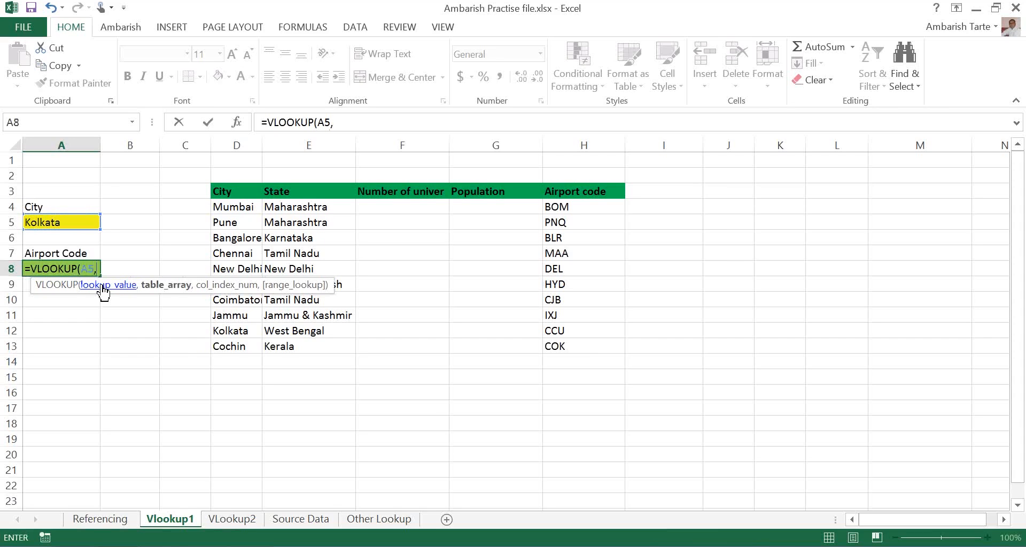
Step: Enter the named range covering D3:H13 as the VLOOKUP table array and 5 as the column index number
click(162, 291)
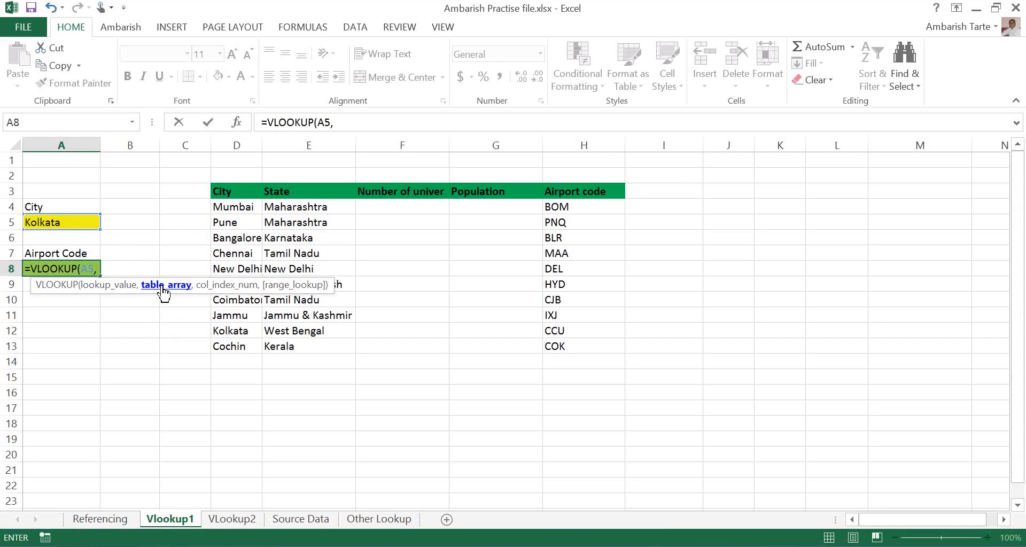
text(n)
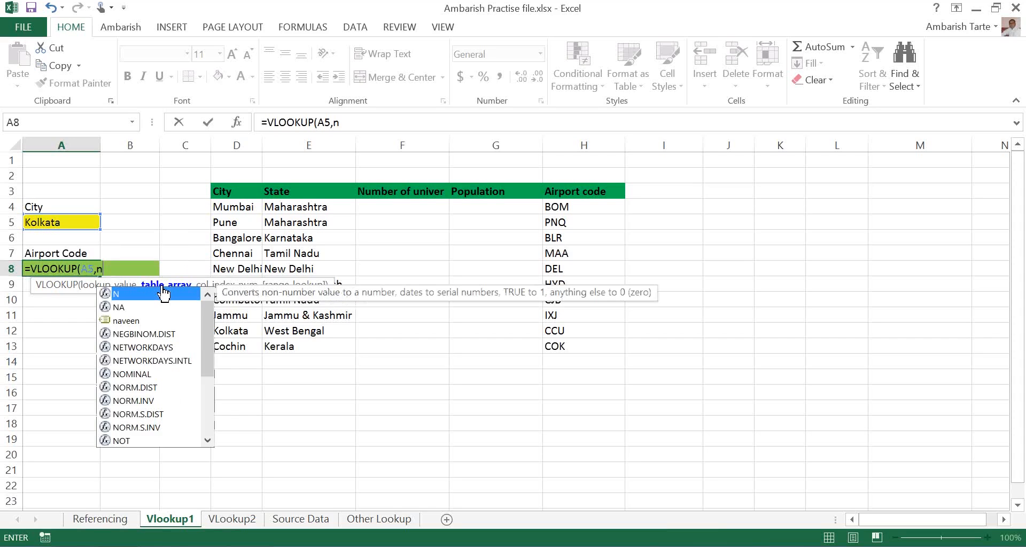
text(a)
key(Down)
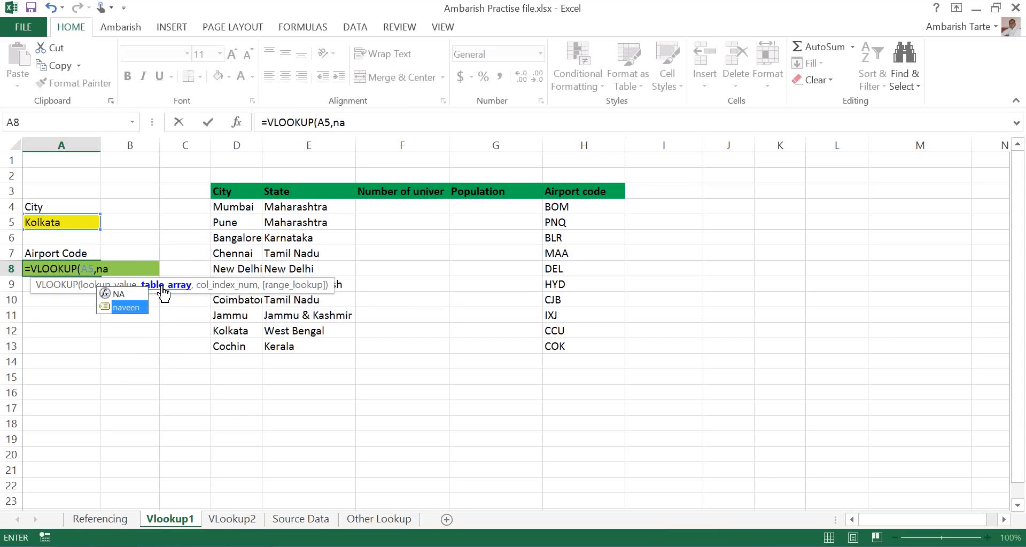
key(Escape)
text(veen)
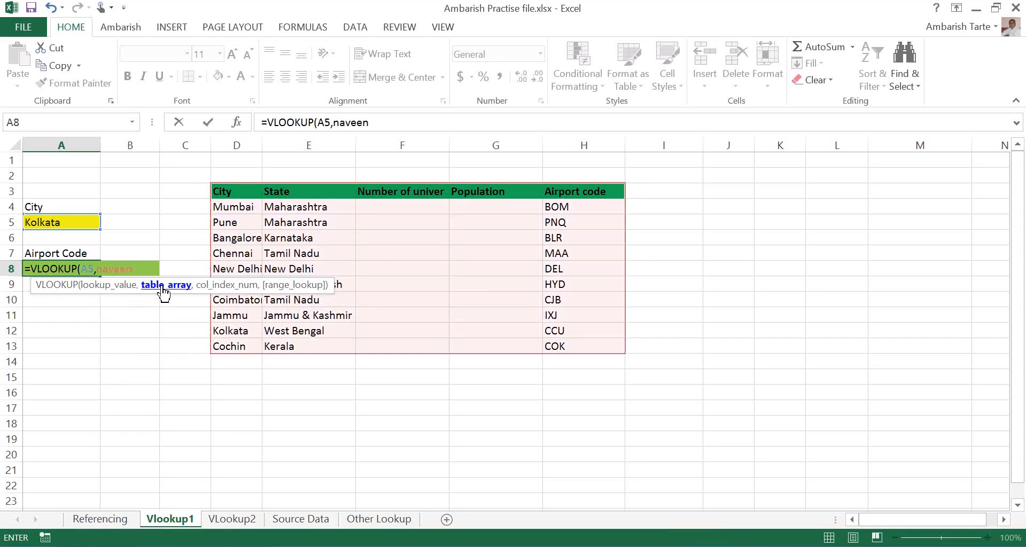
text(,)
text(5,)
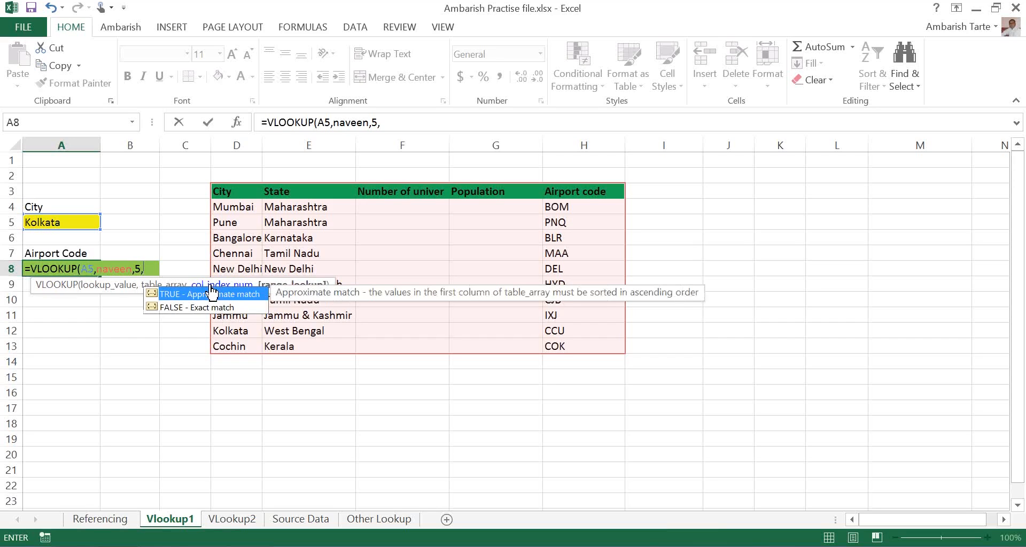
Step: Try FALSE as the range lookup argument of the A8 formula and replace it with 0 for an exact match
key(Down)
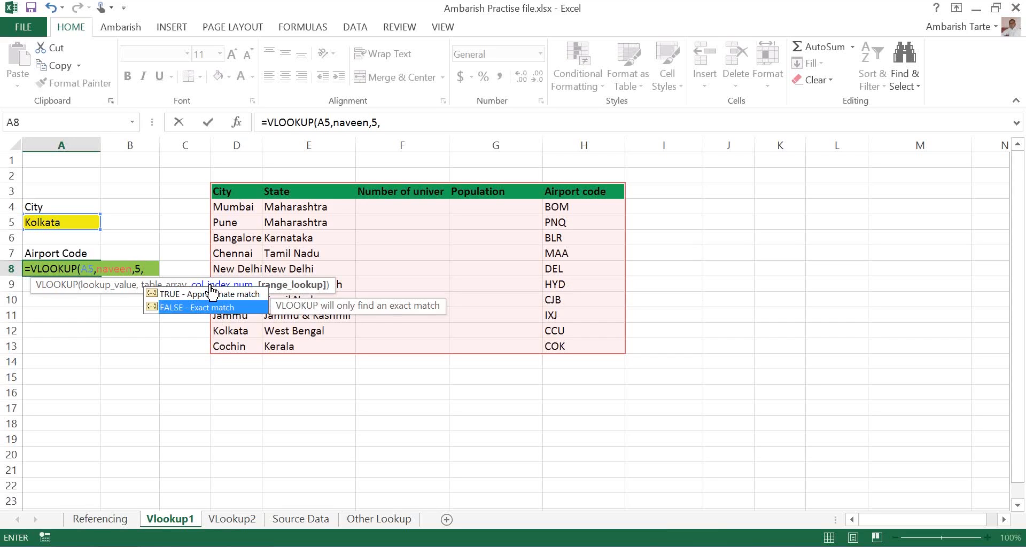
key(Tab)
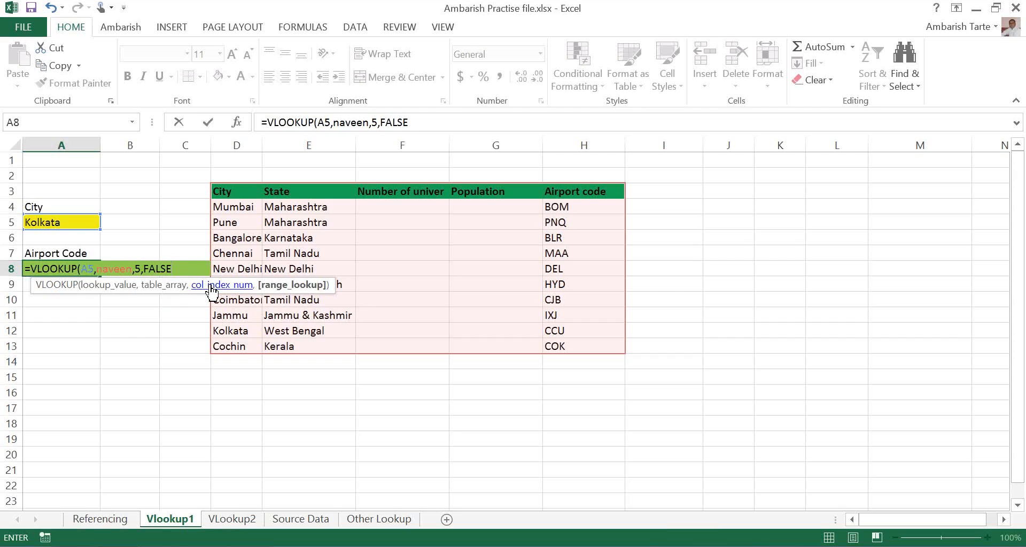
key(BackSpace)
key(BackSpace)
key(BackSpace)
key(BackSpace)
key(BackSpace)
text(0)
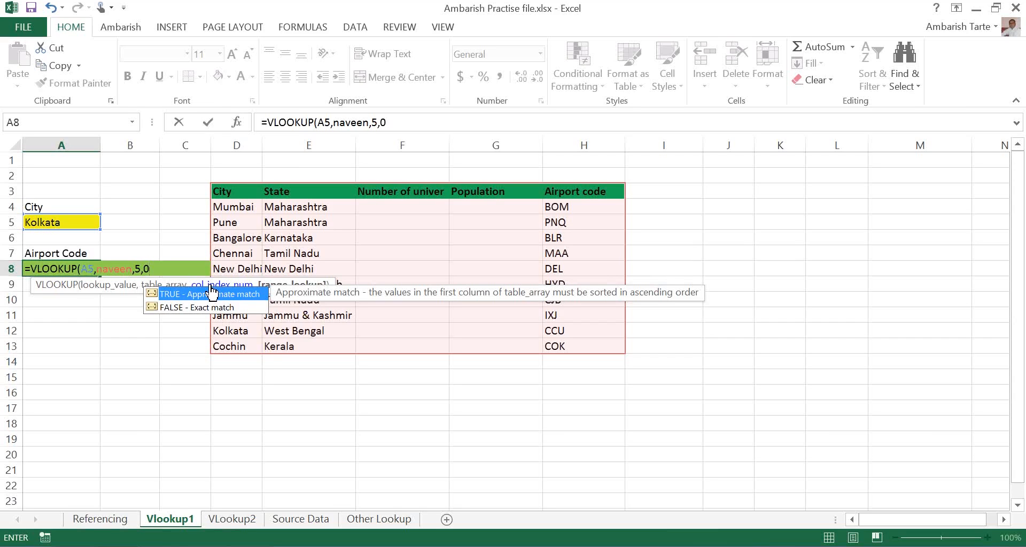
key(Down)
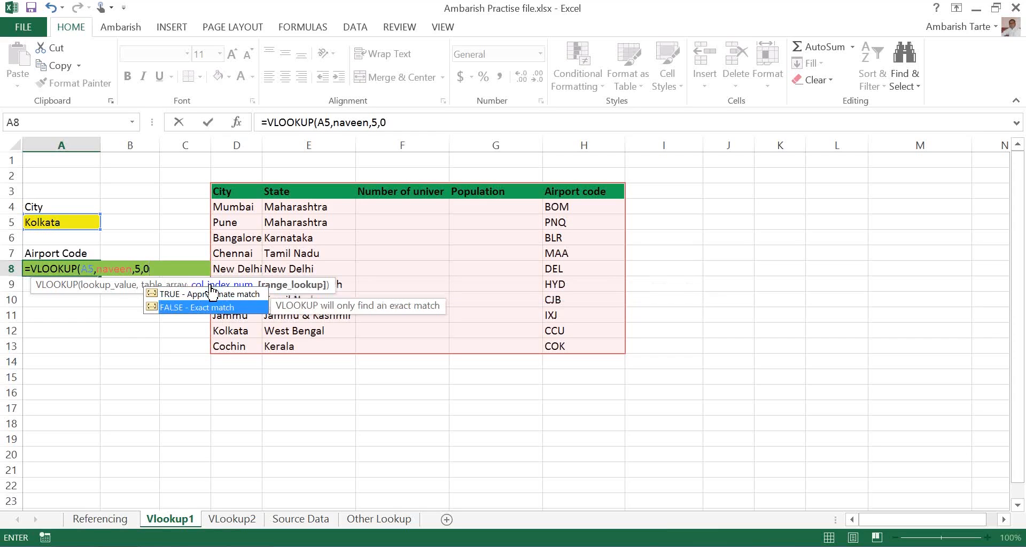
key(Tab)
key(ctrl+z)
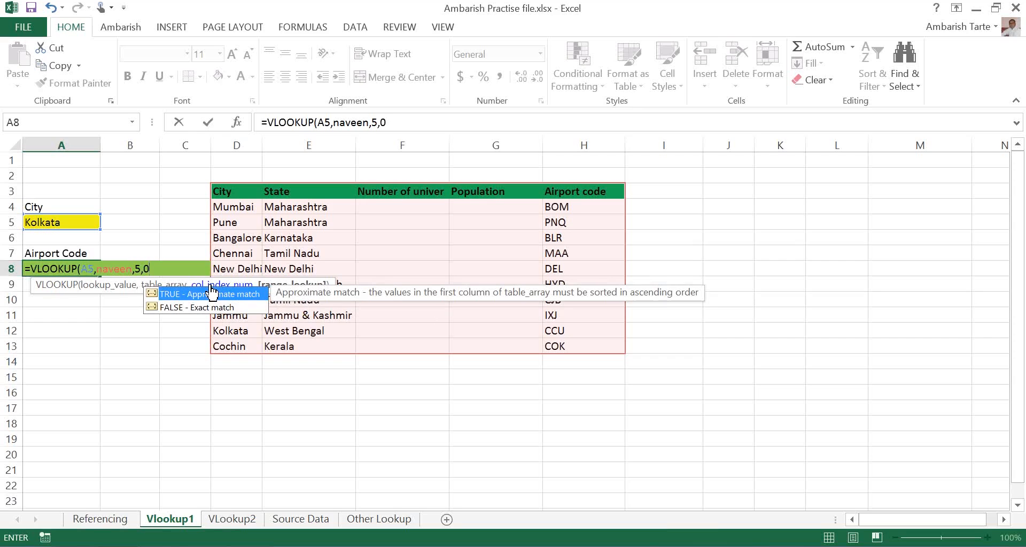
Step: Close the parenthesis of the VLOOKUP formula and enter it in the green Airport Code cell A8
text())
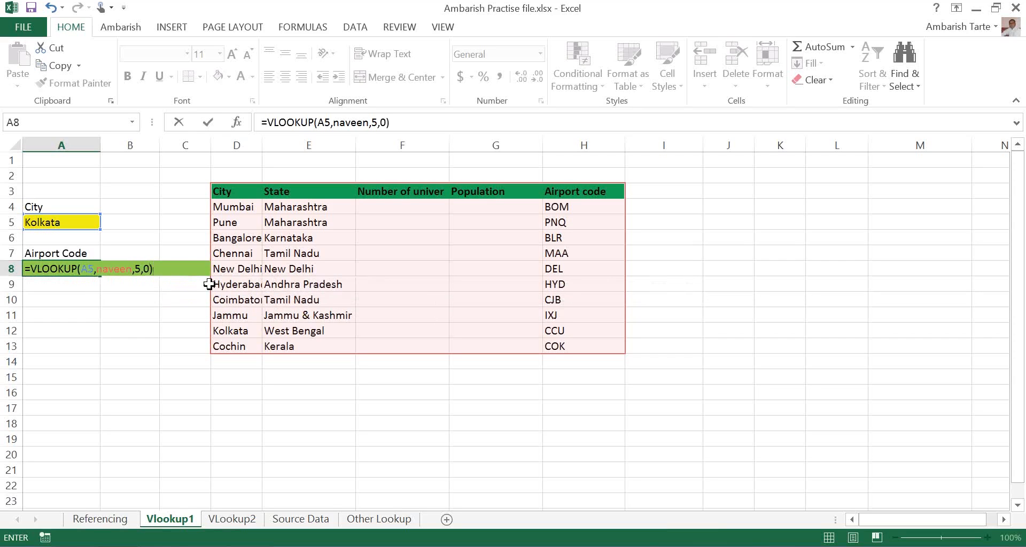
key(BackSpace)
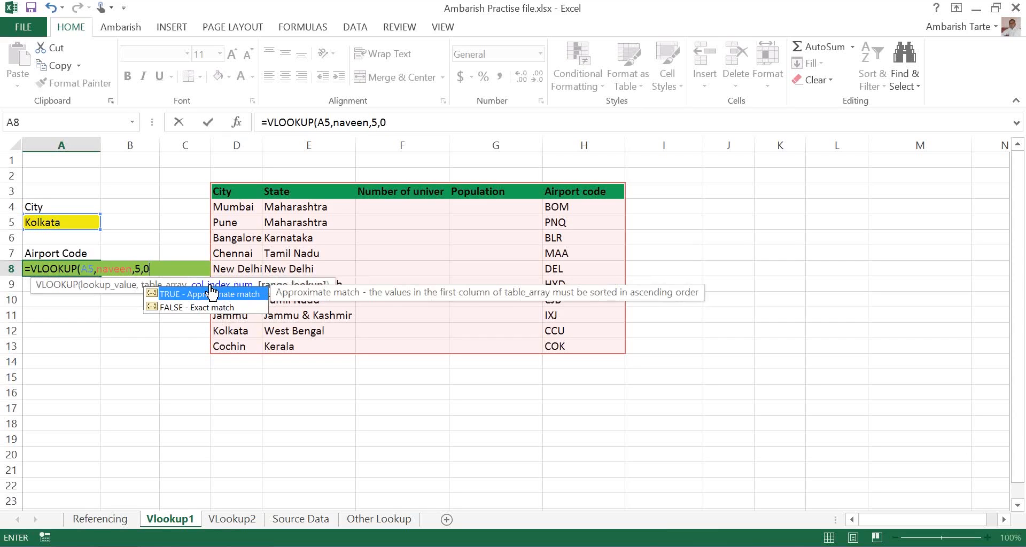
text())
key(ctrl+Return)
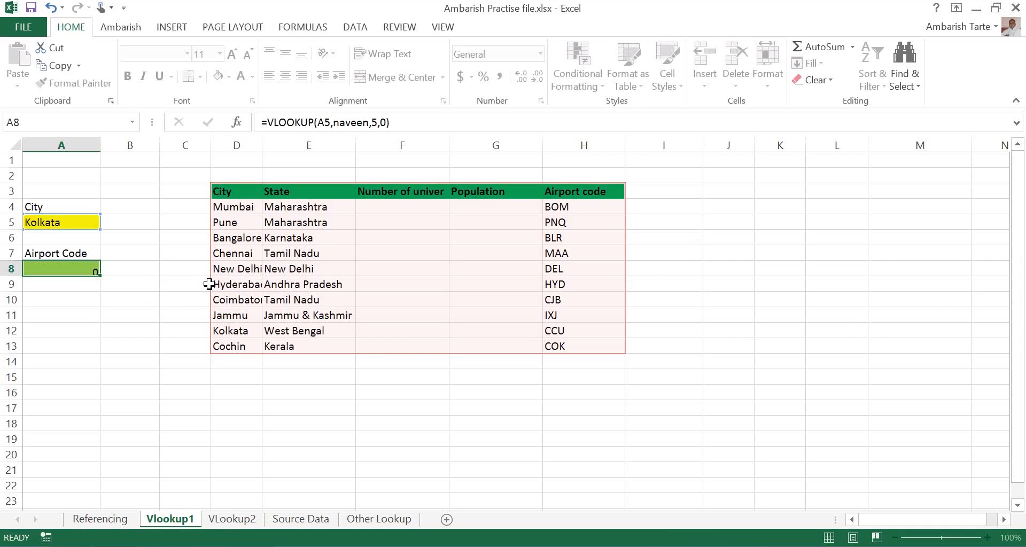
click(45, 271)
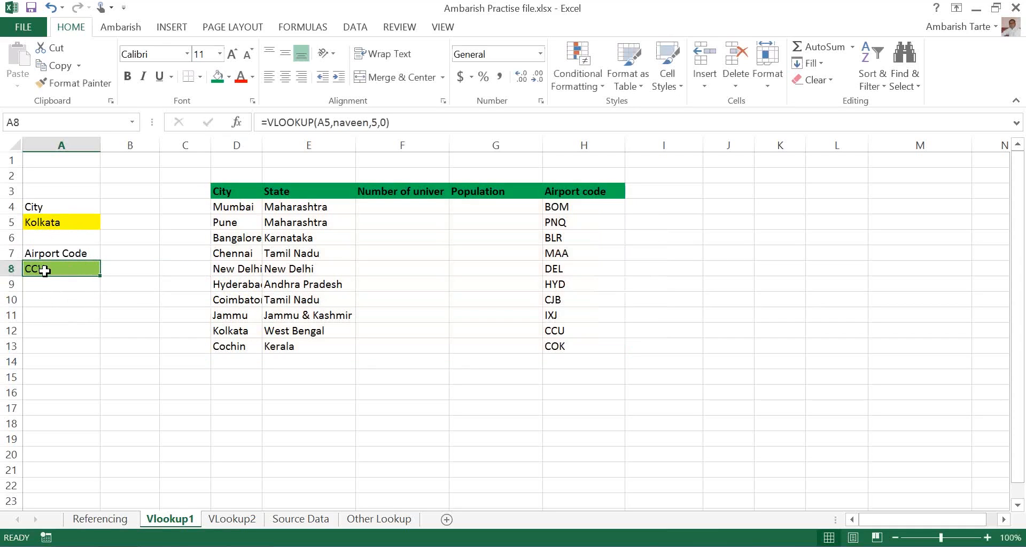
Step: Test the lookup by choosing Jammu as the city in A5 and checking the airport code in A8
click(75, 223)
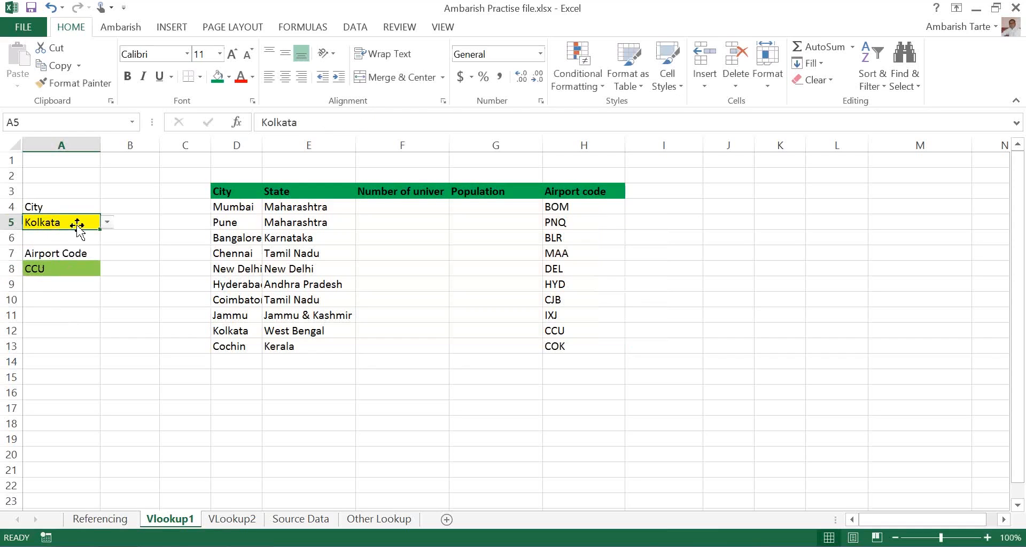
click(108, 222)
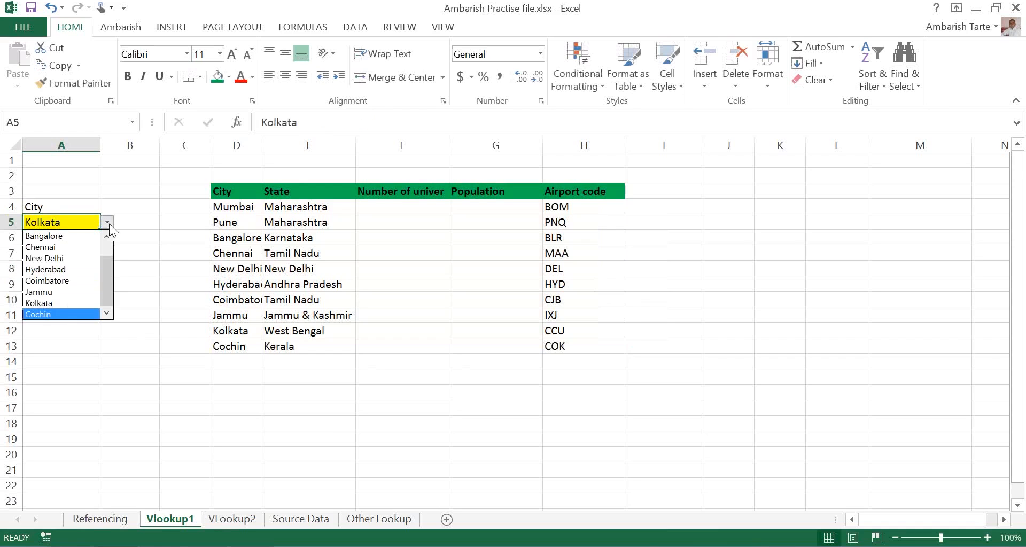
key(Up)
key(Up)
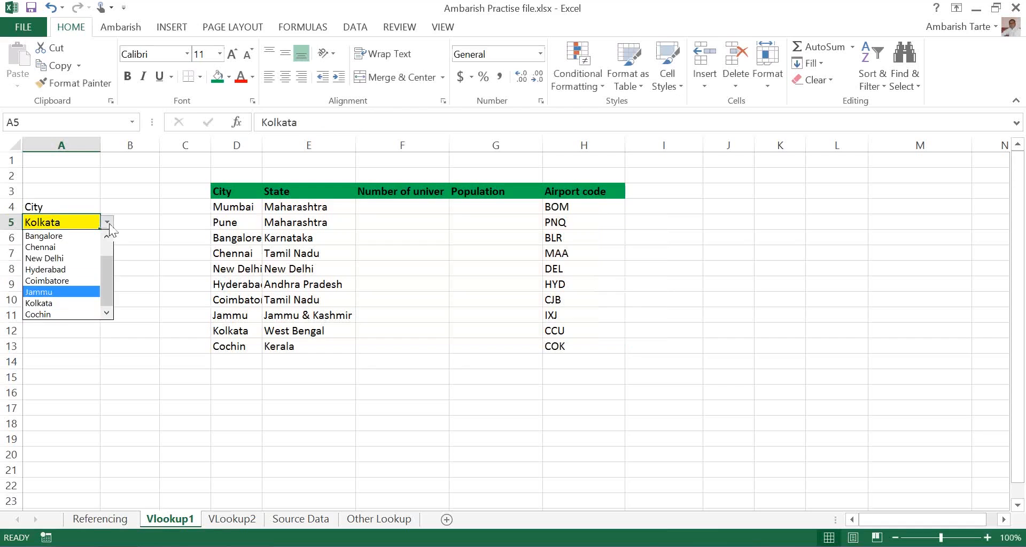
key(Return)
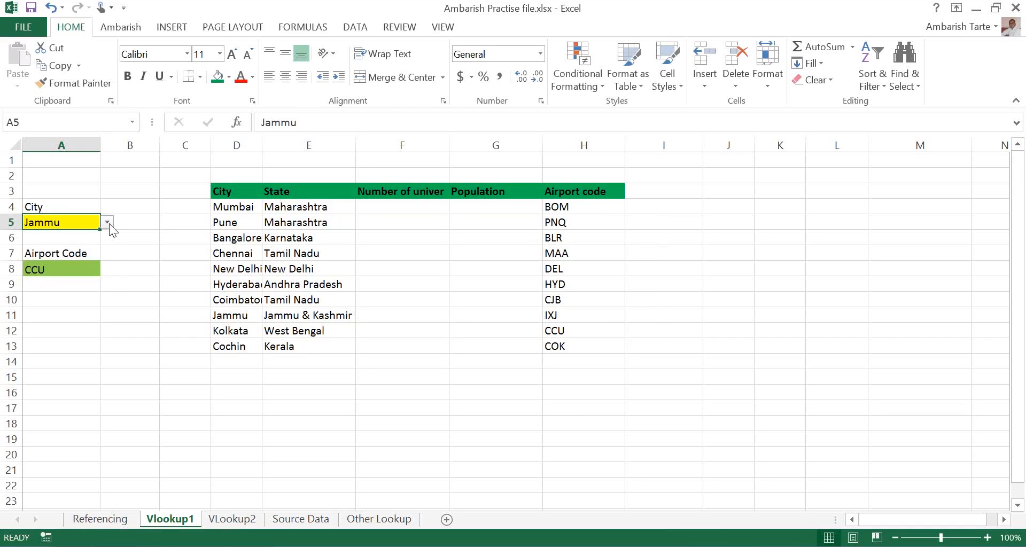
click(42, 270)
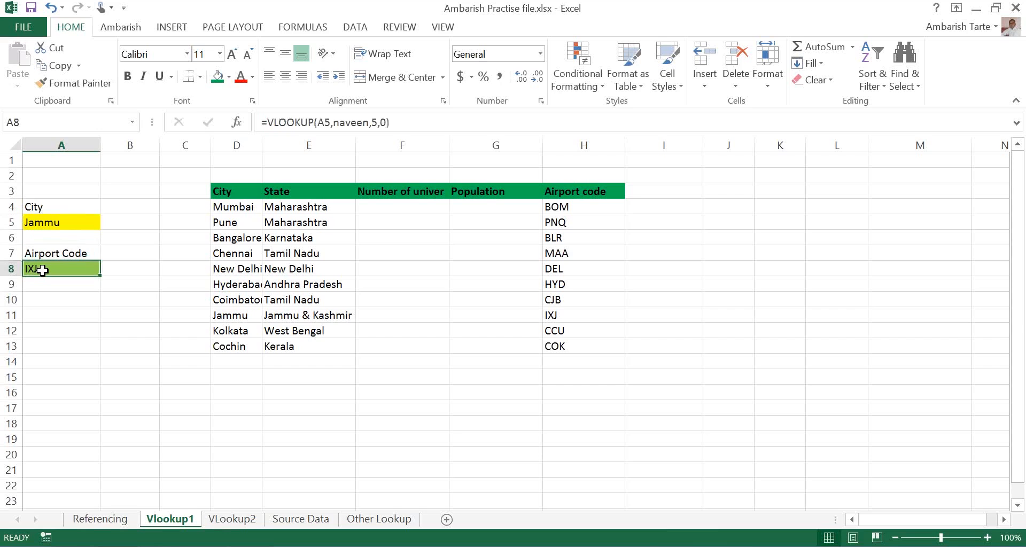
Step: Choose Mumbai from the city list in the yellow cell A5
key(ctrl)
click(53, 236)
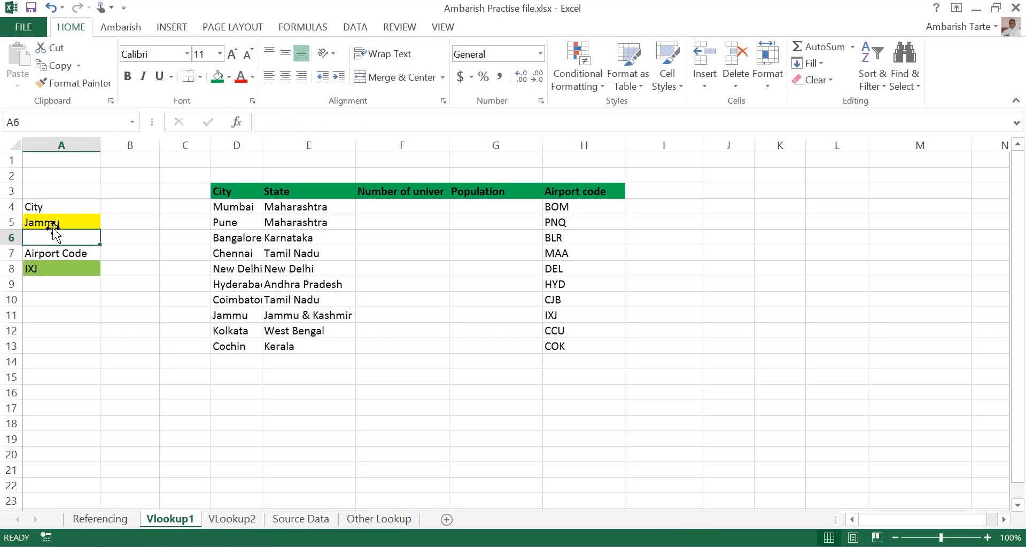
click(51, 223)
click(108, 223)
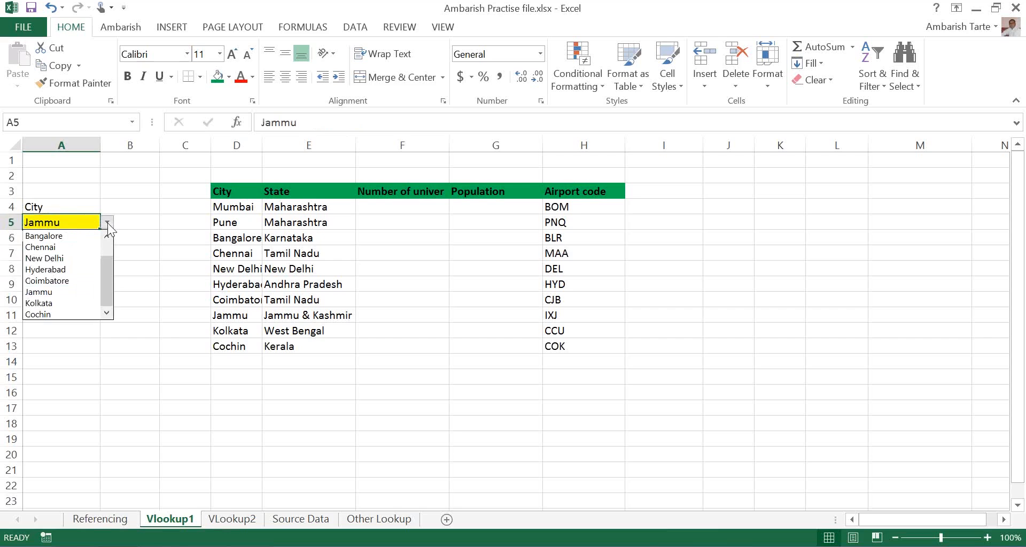
key(Up)
key(Up)
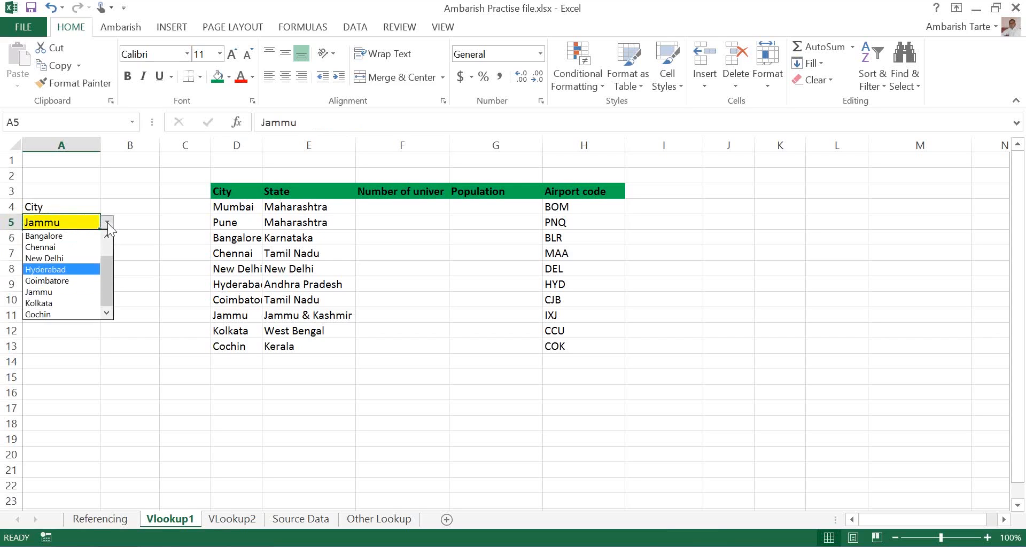
key(Up)
key(Up)
key(Up)
key(Up)
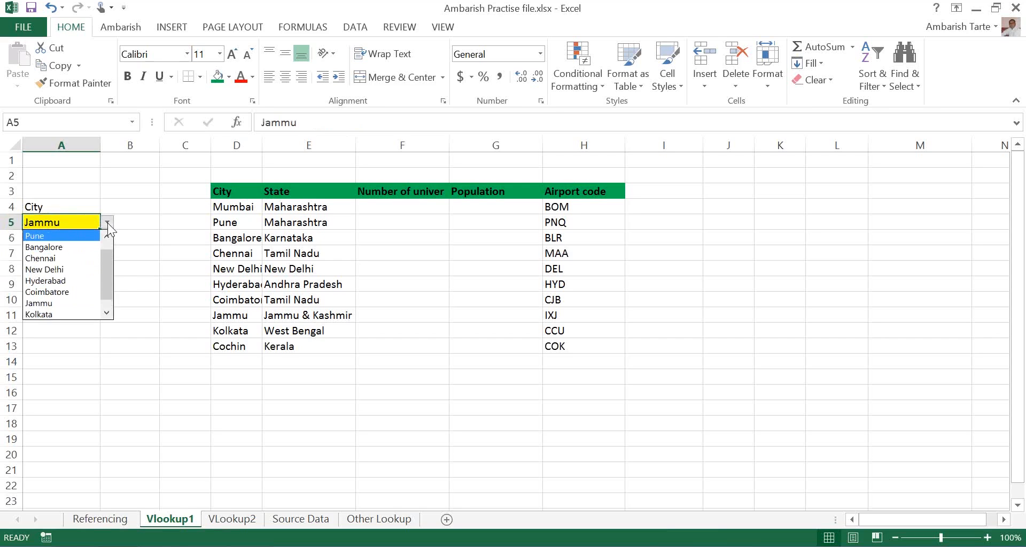
key(Up)
key(Return)
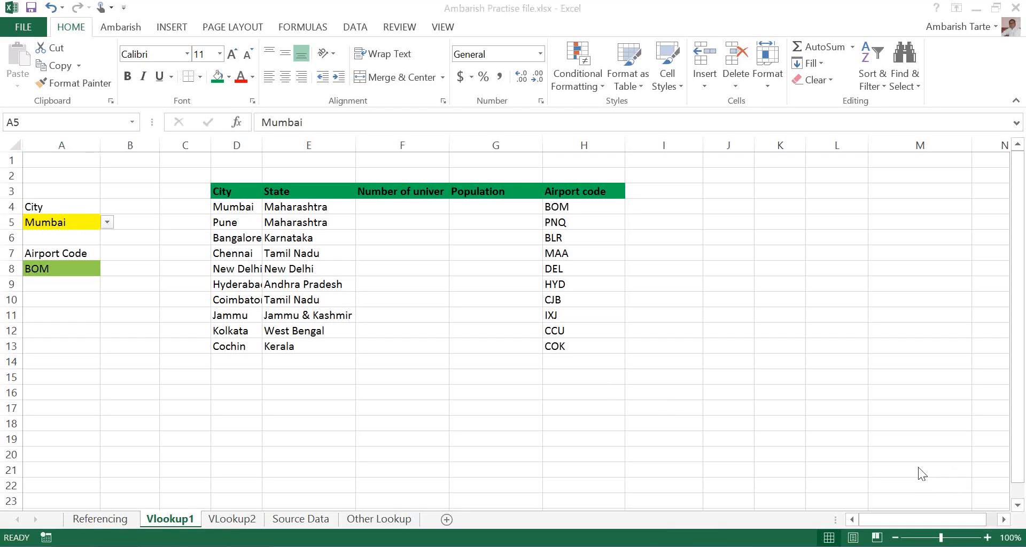
Step: Fill the empty cell B10 with red
click(124, 302)
click(124, 305)
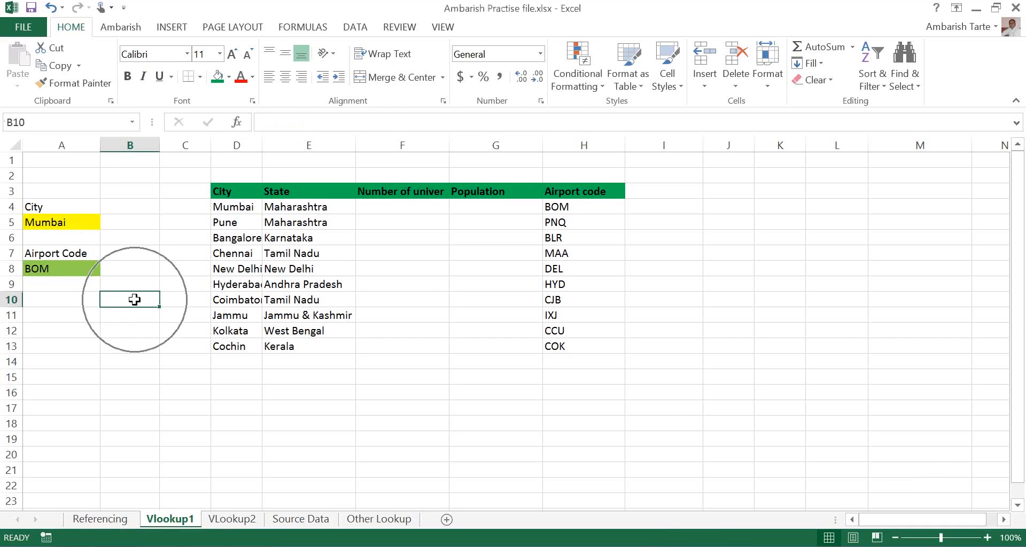
click(230, 77)
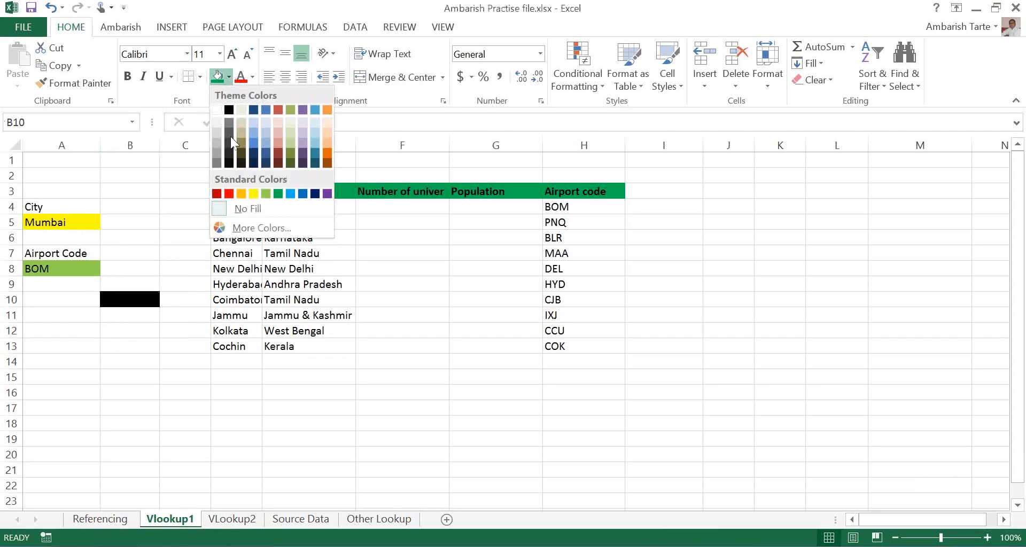
click(229, 193)
click(130, 304)
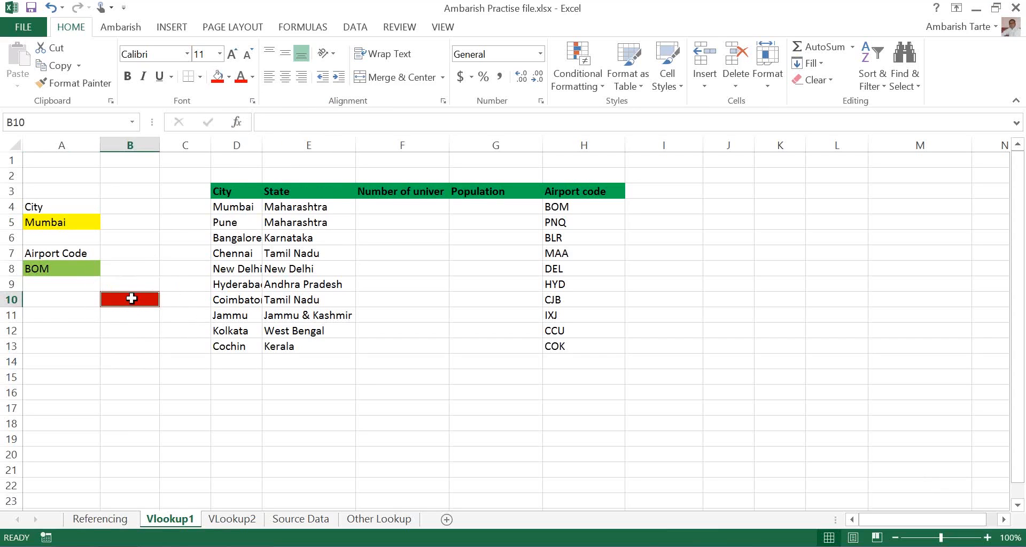
Step: Open data validation for the red cell B10 and restrict its allowed values to a list
click(354, 29)
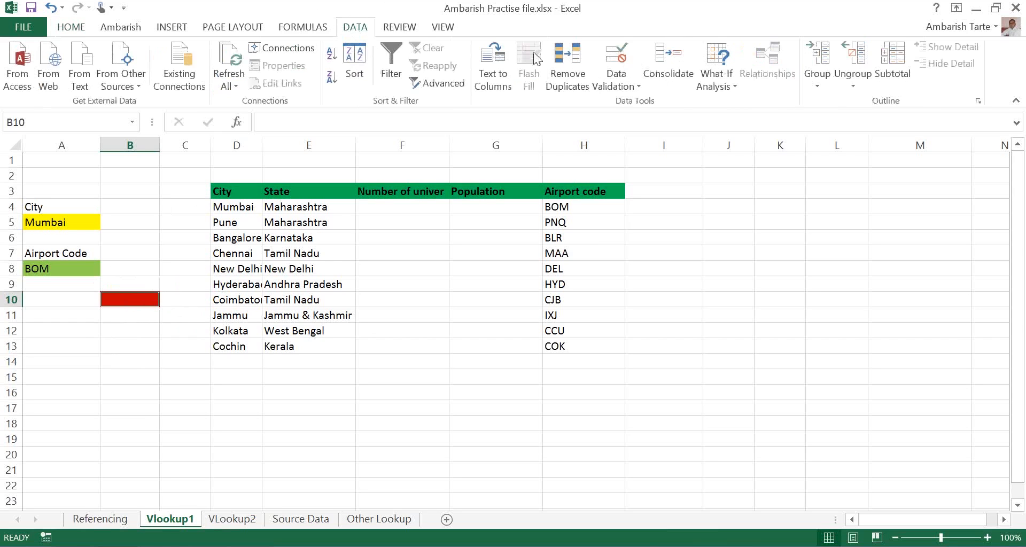
click(621, 81)
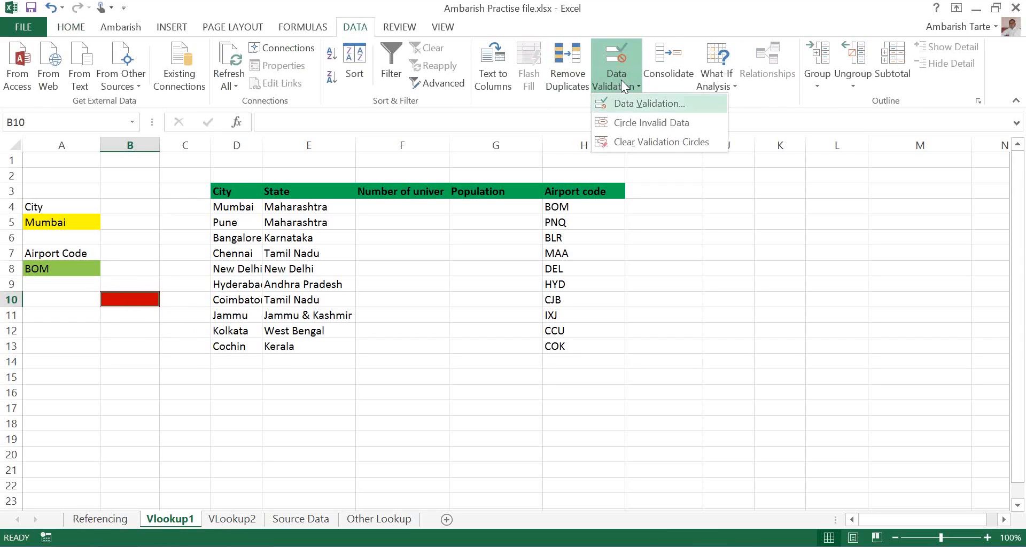
key(Return)
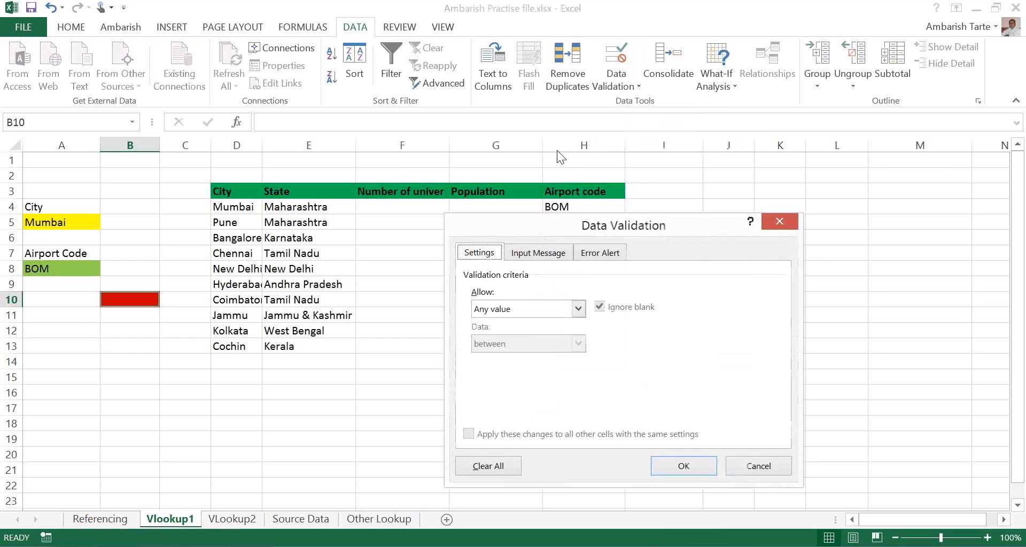
drag(557, 224, 321, 165)
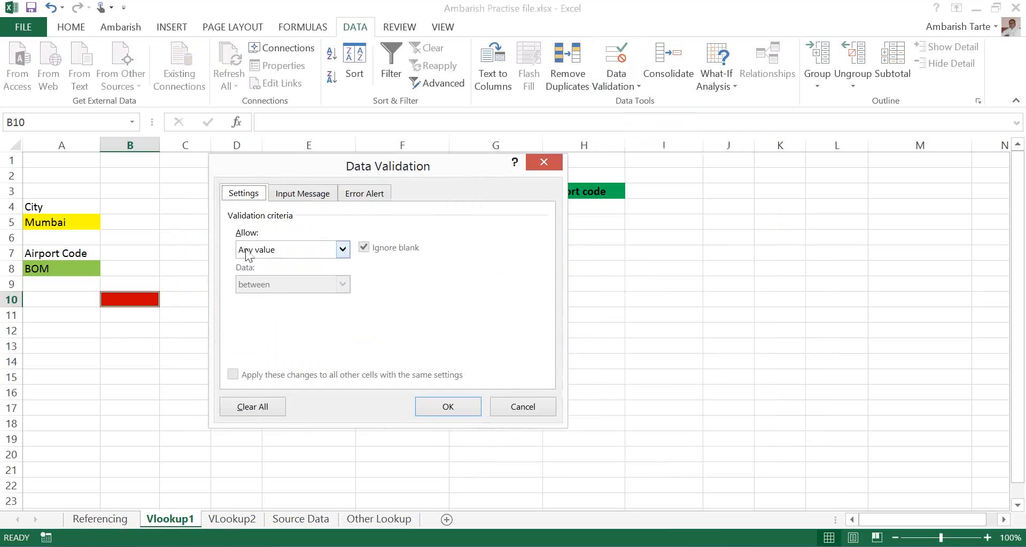
click(247, 255)
click(274, 298)
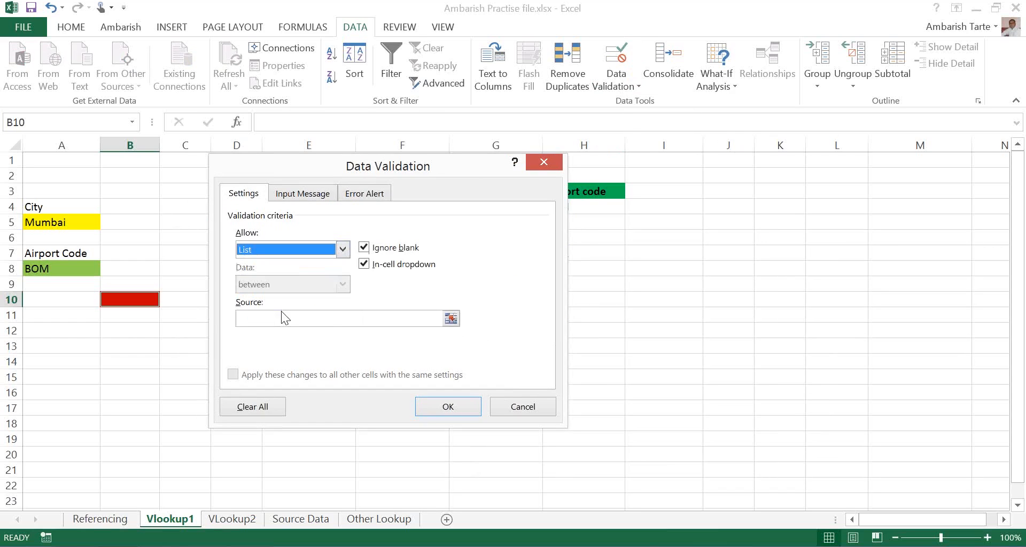
Step: Set the list source to the city names in D4:D13 and apply the validation to B10
click(276, 320)
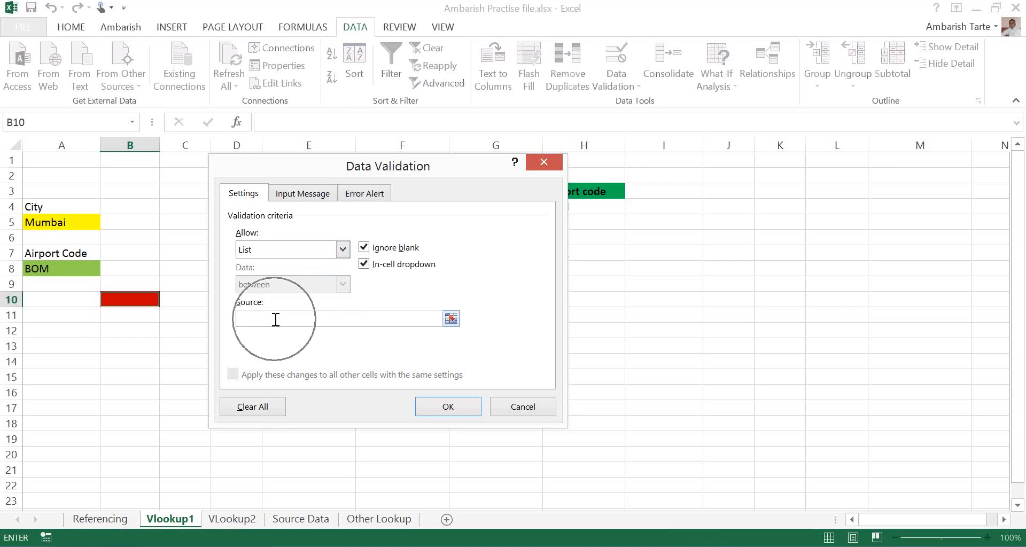
drag(393, 166, 586, 162)
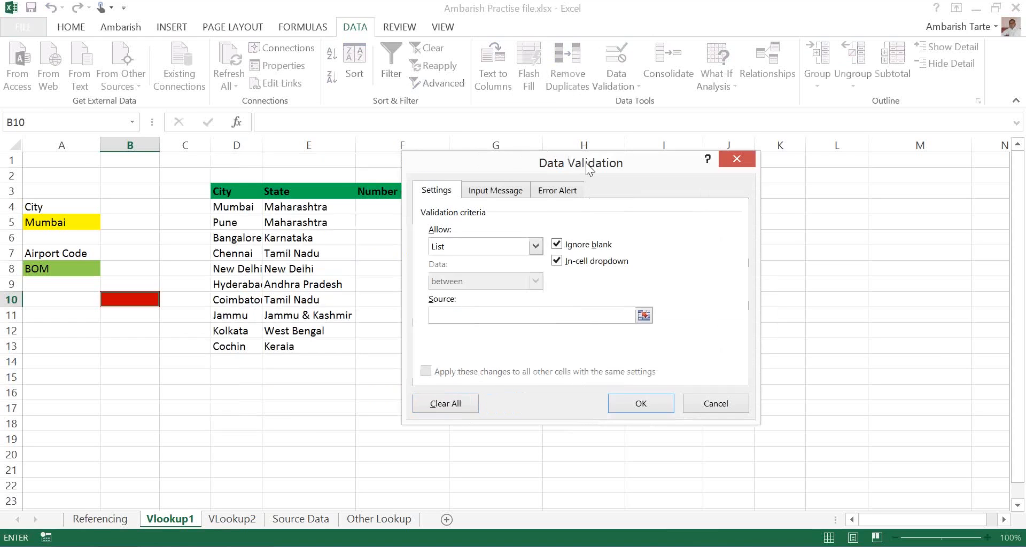
drag(588, 168, 681, 170)
click(228, 207)
key(ctrl+shift+Down)
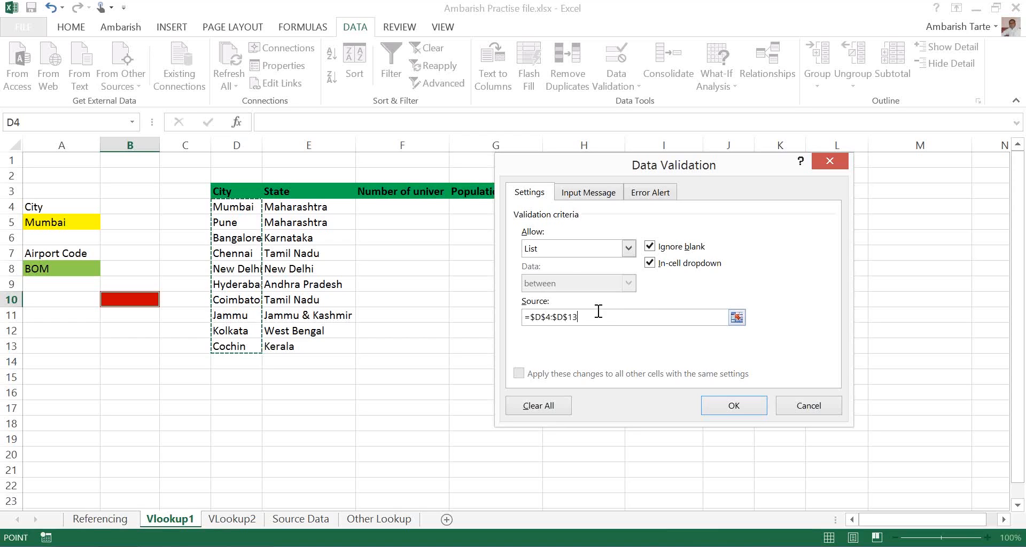
click(714, 407)
Step: Test the city list in B10 by choosing Pune and replacing it with Chennai
click(166, 300)
click(142, 318)
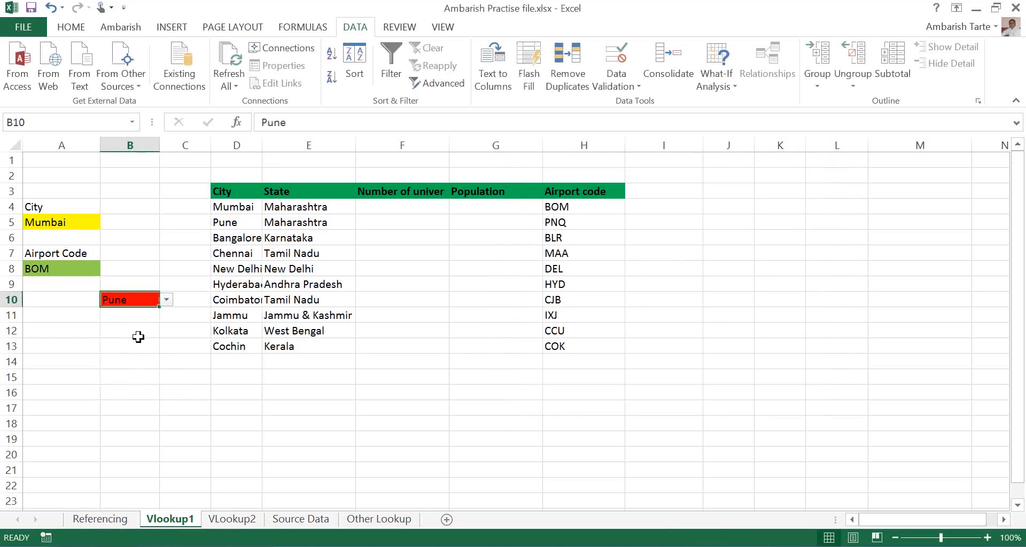
key(Return)
key(Up)
click(166, 302)
click(128, 336)
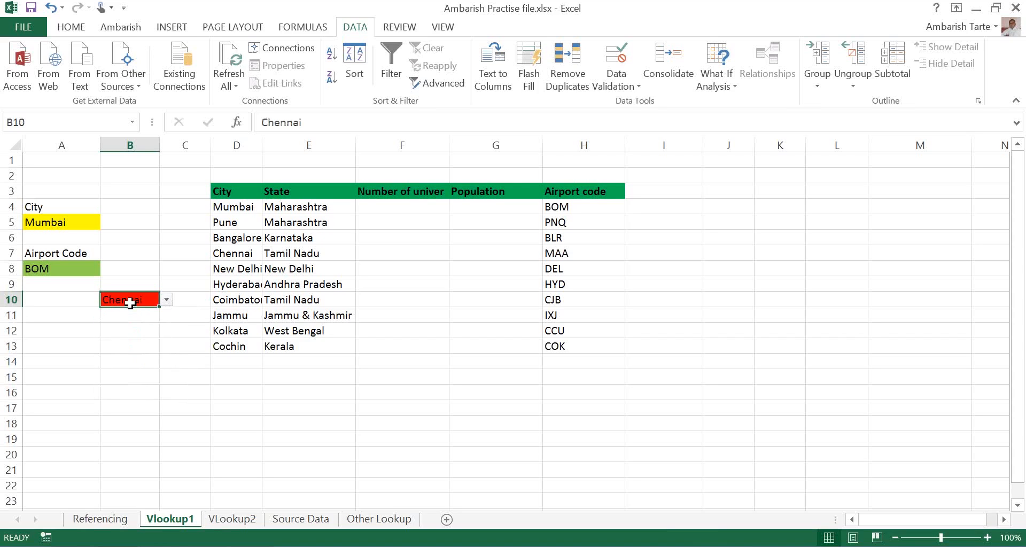
Step: Choose Hyderabad from the city list in B10 and leave the cell
click(166, 301)
click(134, 349)
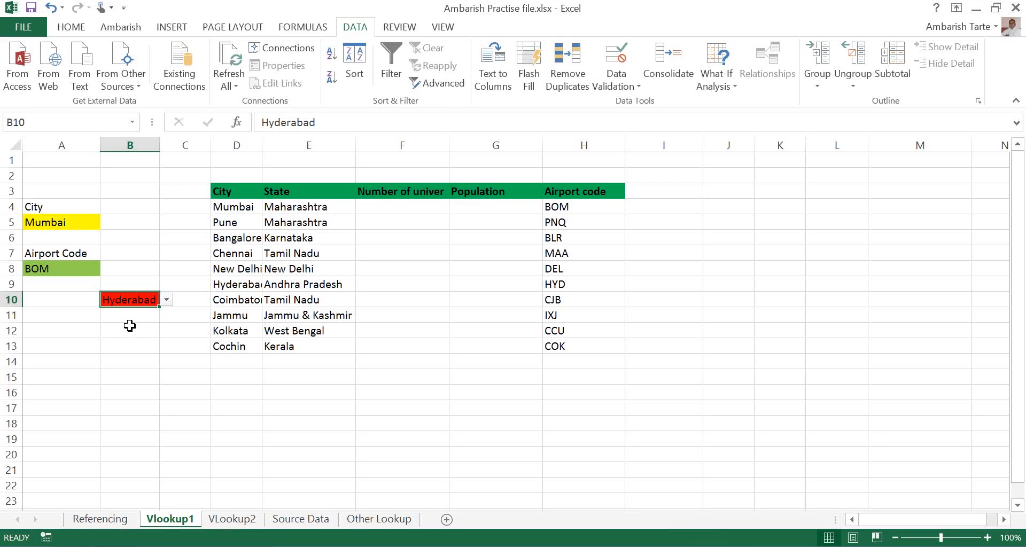
key(Return)
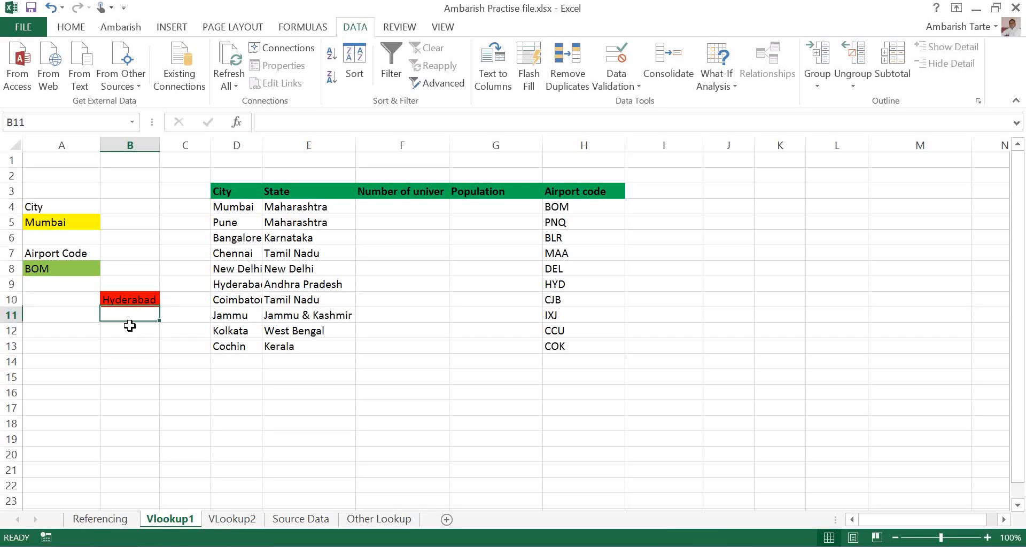
double_click(130, 326)
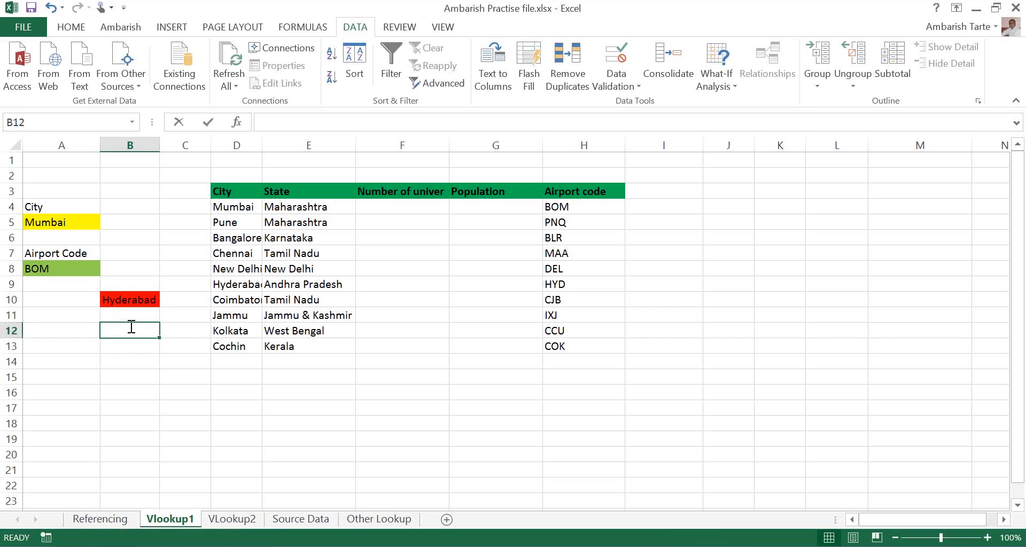
text(=)
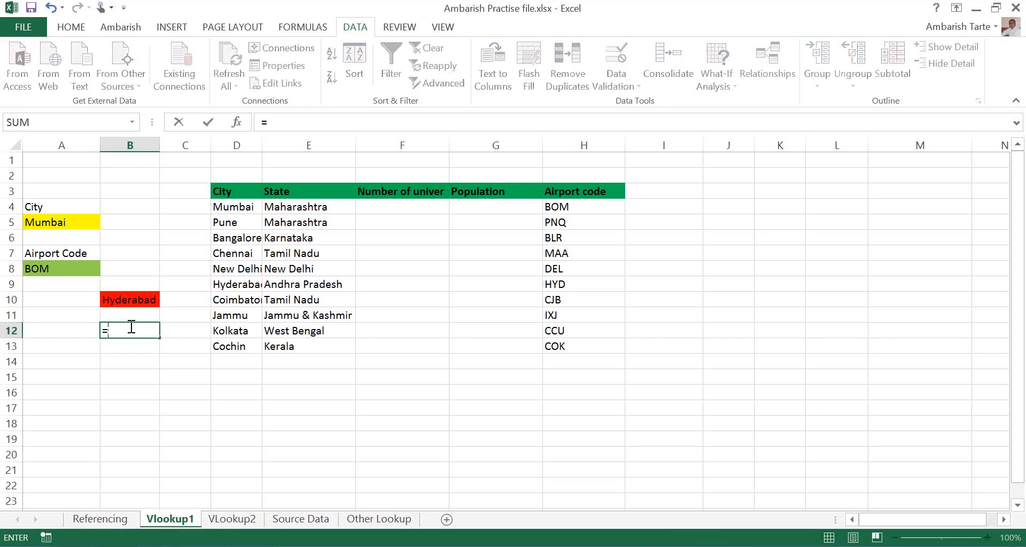
text(c)
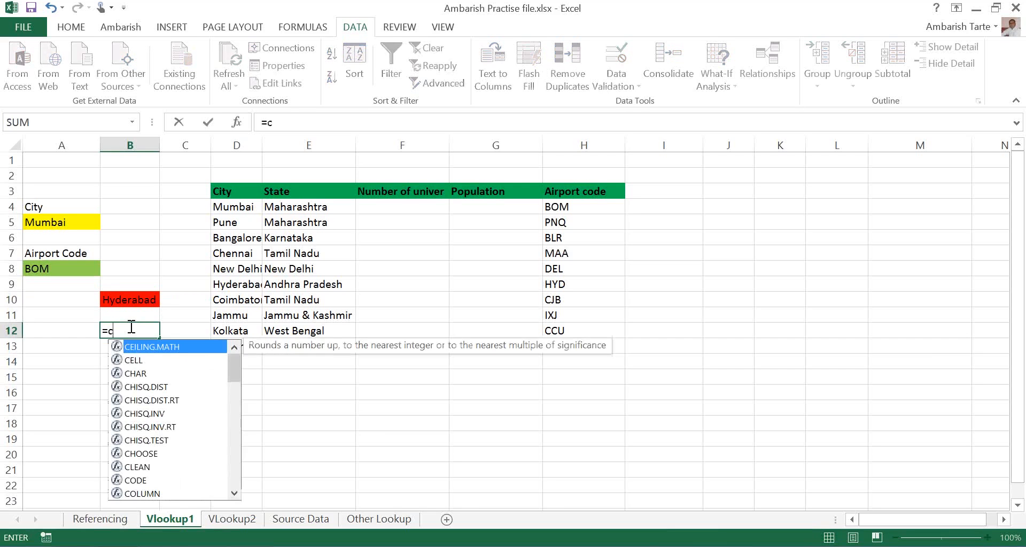
text(o)
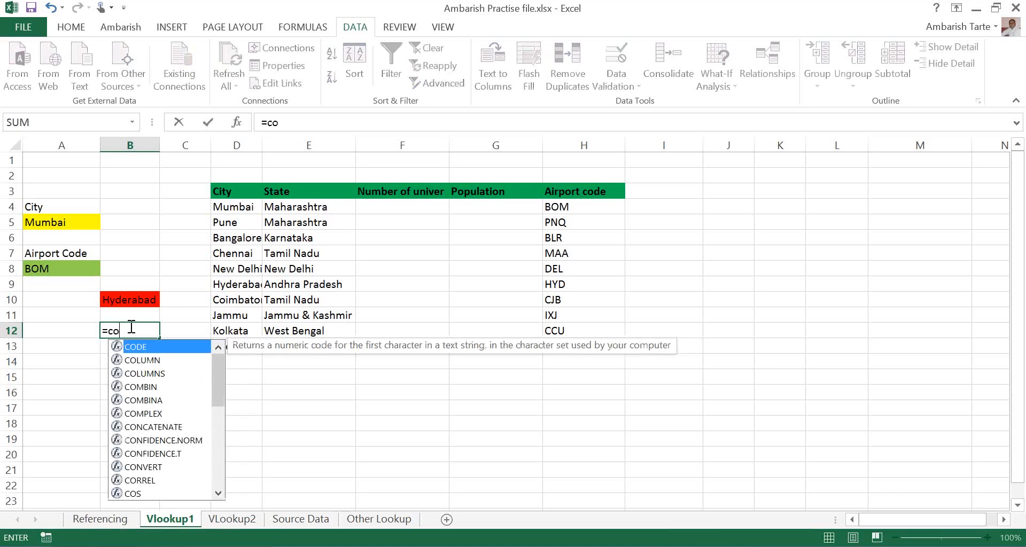
text(u)
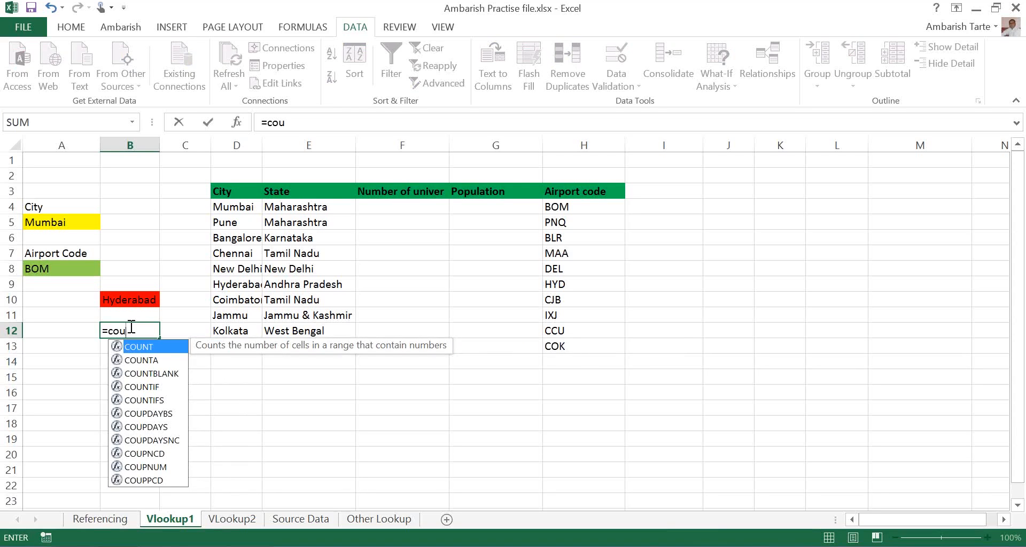
key(Tab)
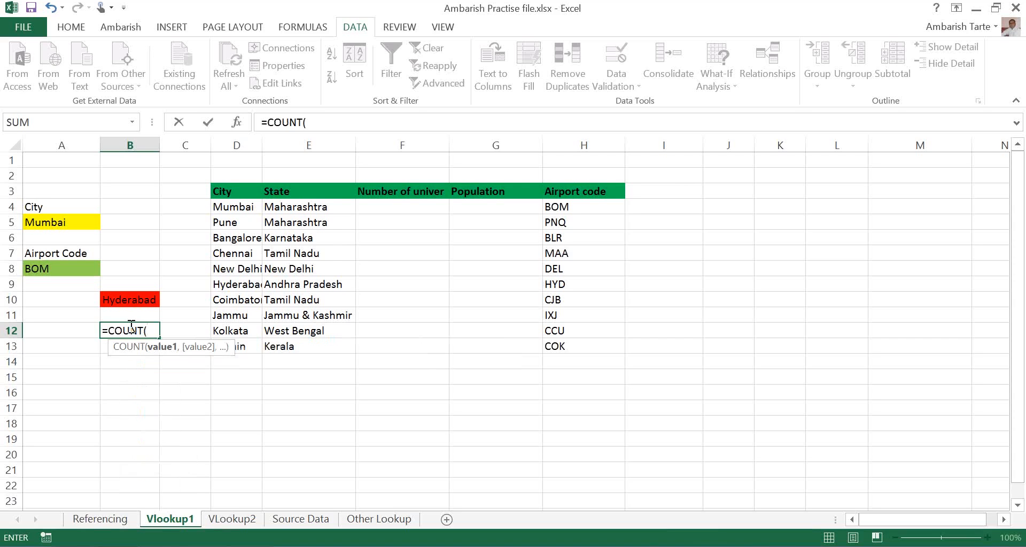
key(Escape)
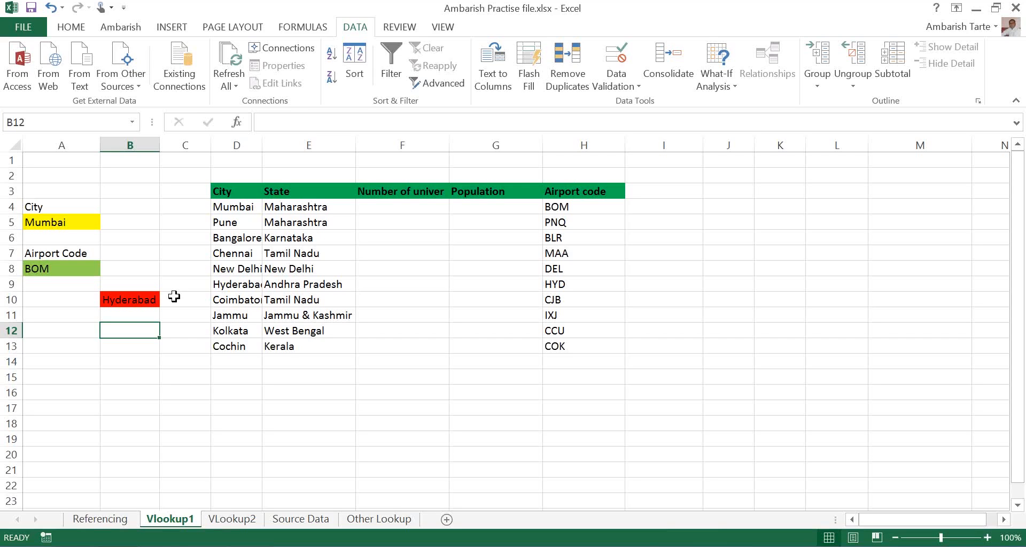
Step: Select the whole city table D3:H13 and view its Quick Analysis formatting options
click(225, 194)
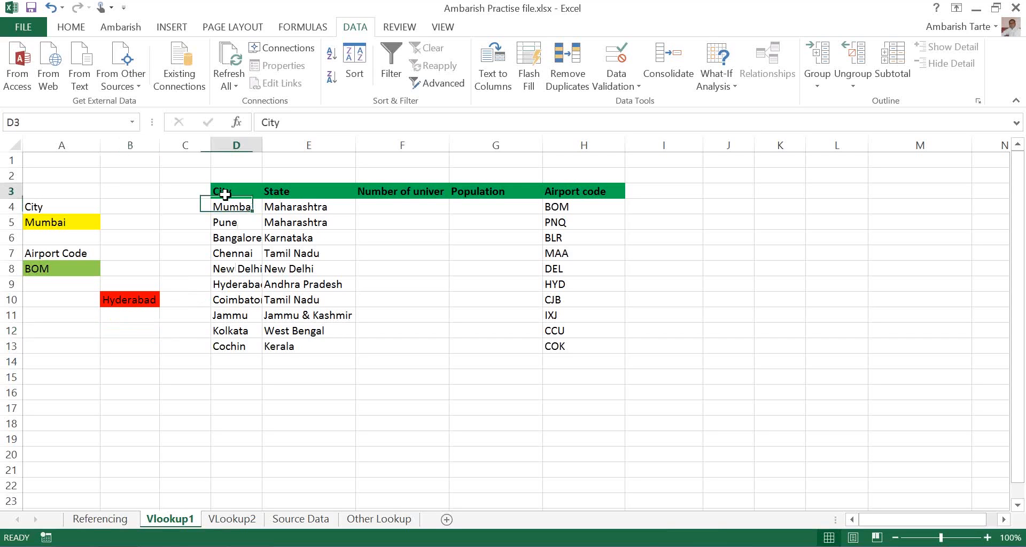
drag(224, 194, 402, 191)
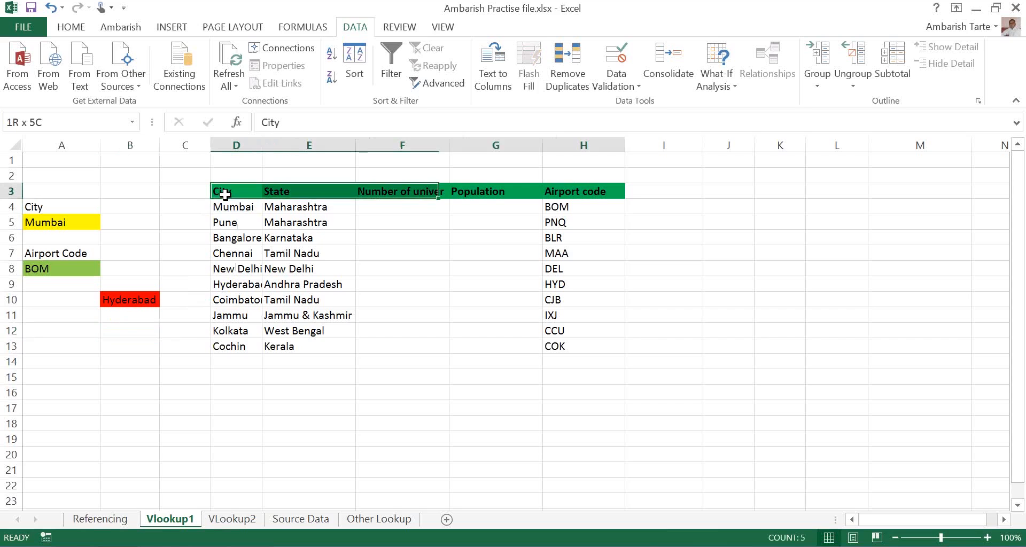
key(ctrl+shift+Down)
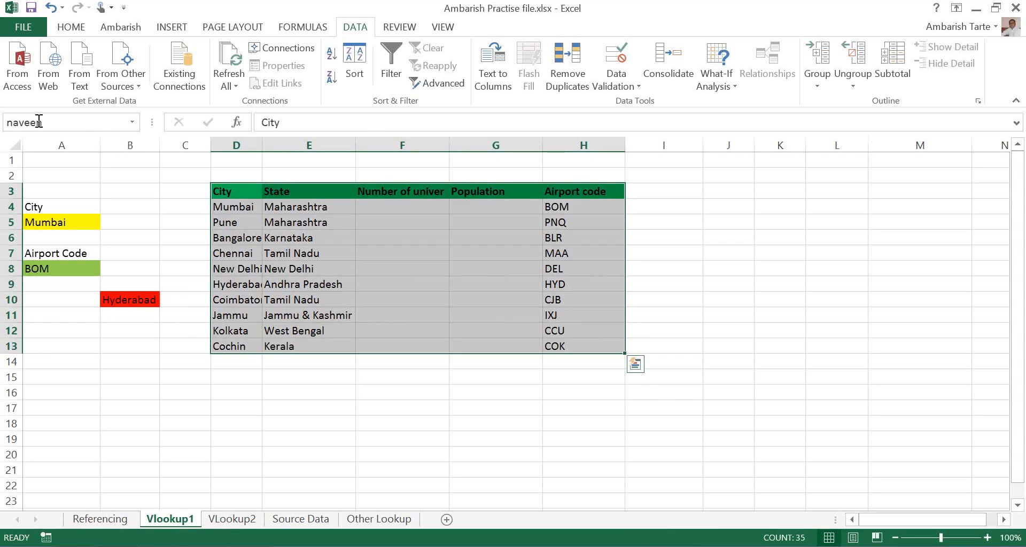
key(ctrl+q)
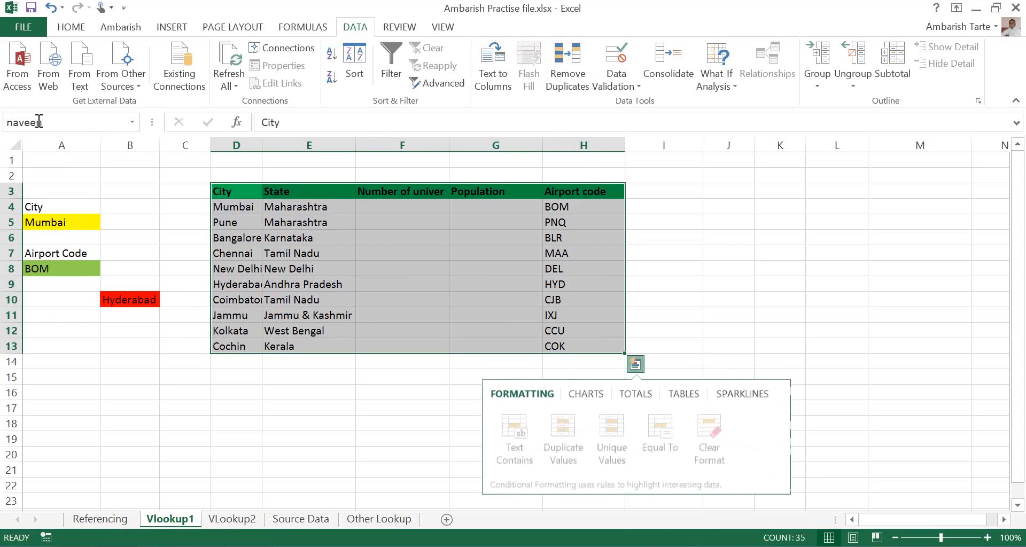
key(ctrl)
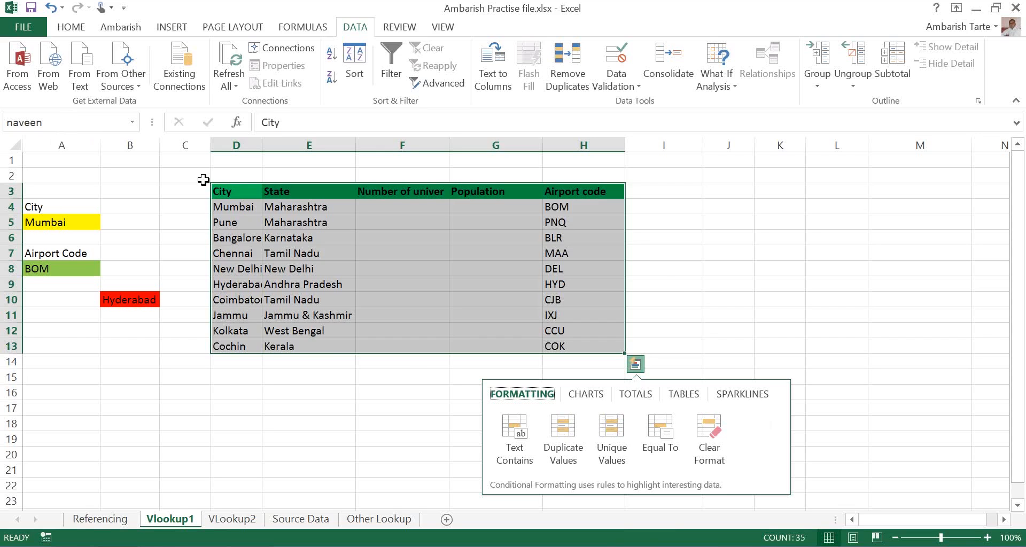
drag(382, 253, 224, 305)
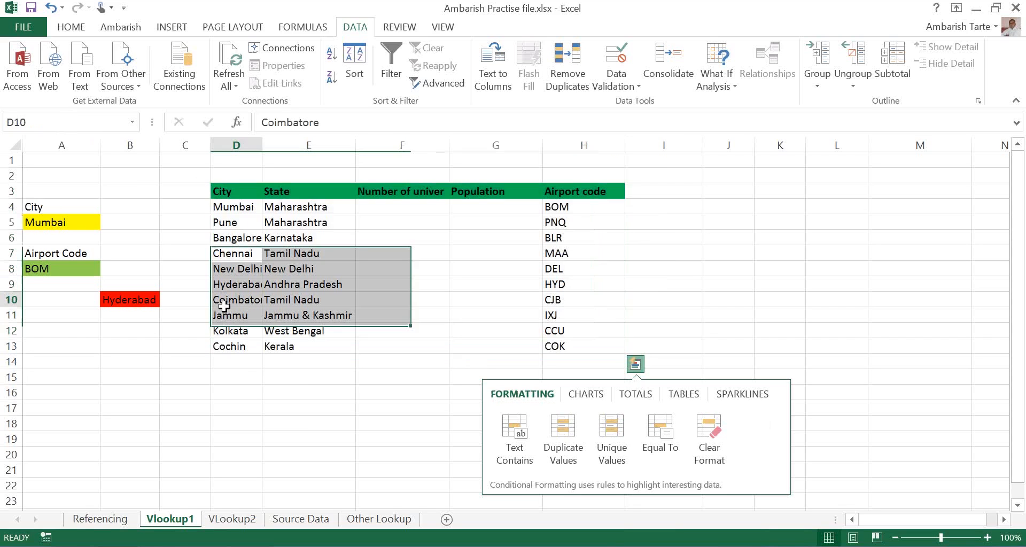
click(224, 306)
click(222, 372)
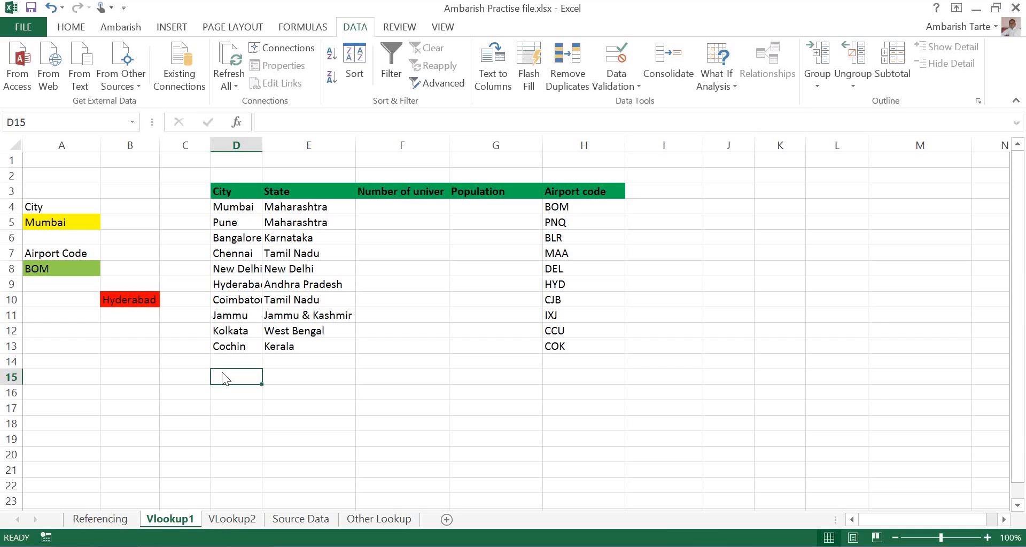
Step: Review the workbook's defined names and the range they refer to in the Name Manager, and close it
key(ctrl+F3)
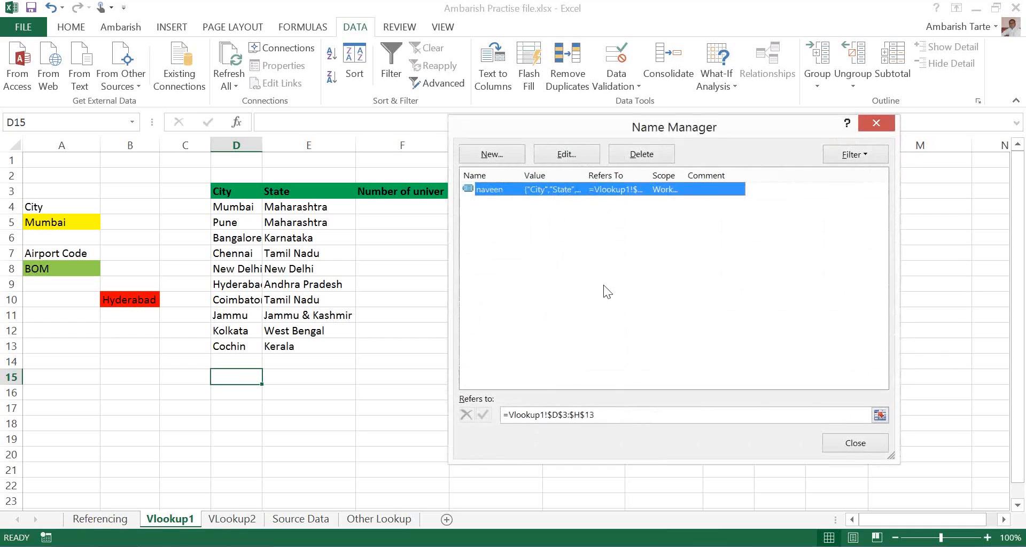
click(855, 444)
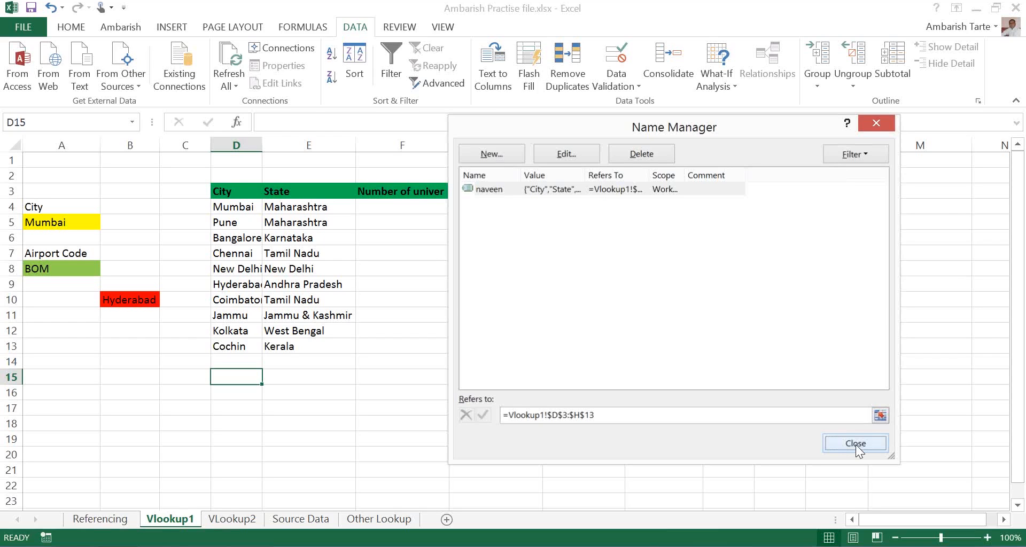
click(855, 444)
click(296, 28)
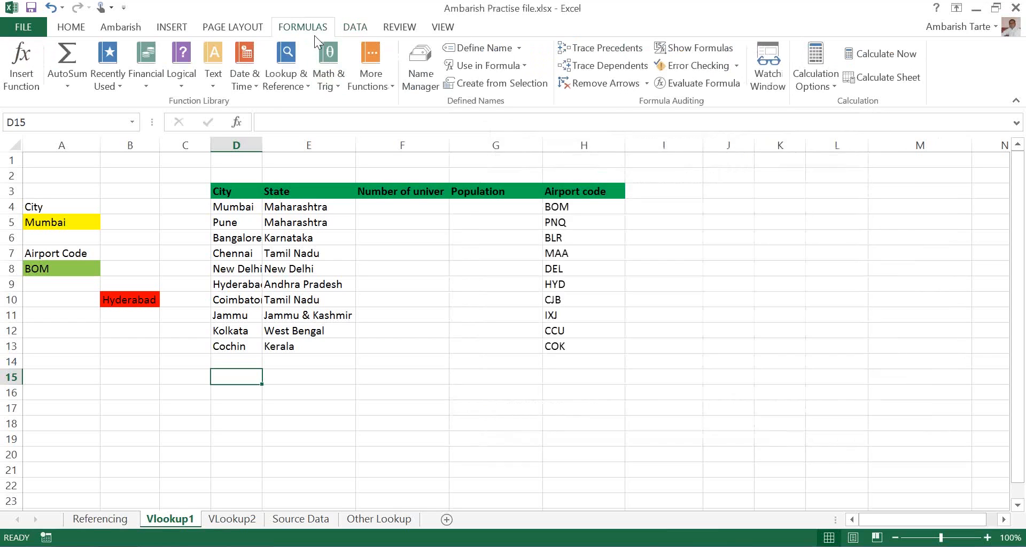
click(426, 85)
click(194, 341)
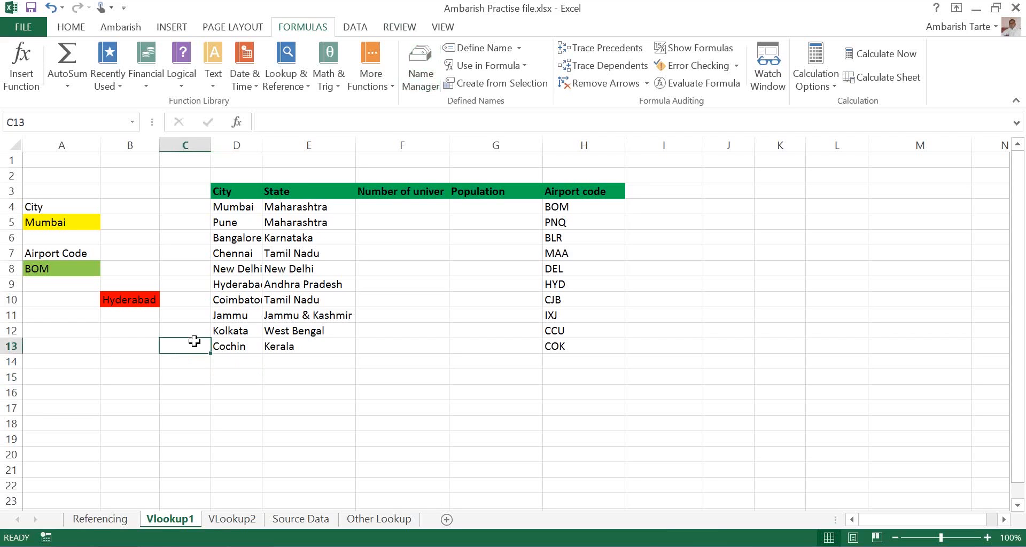
click(231, 379)
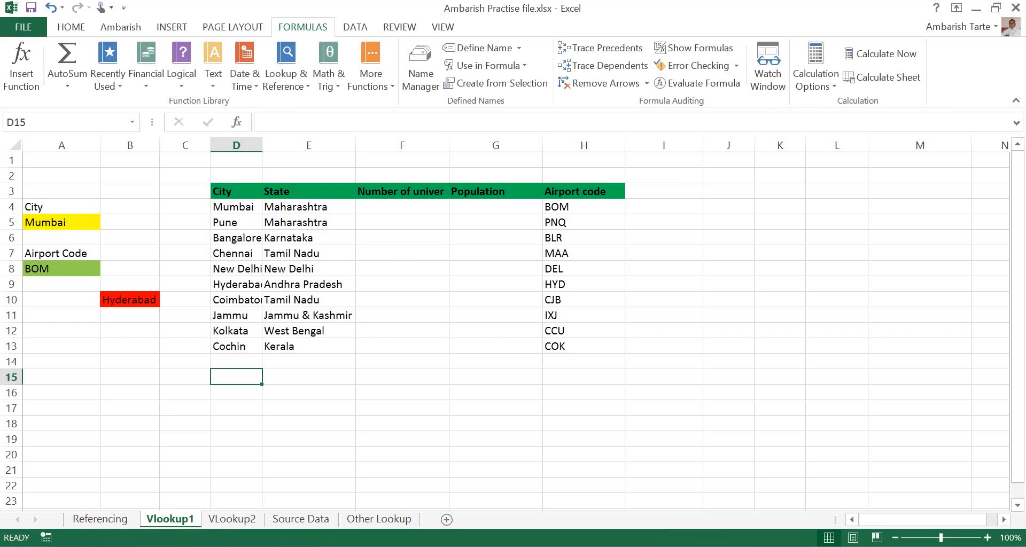
key(Left)
click(146, 374)
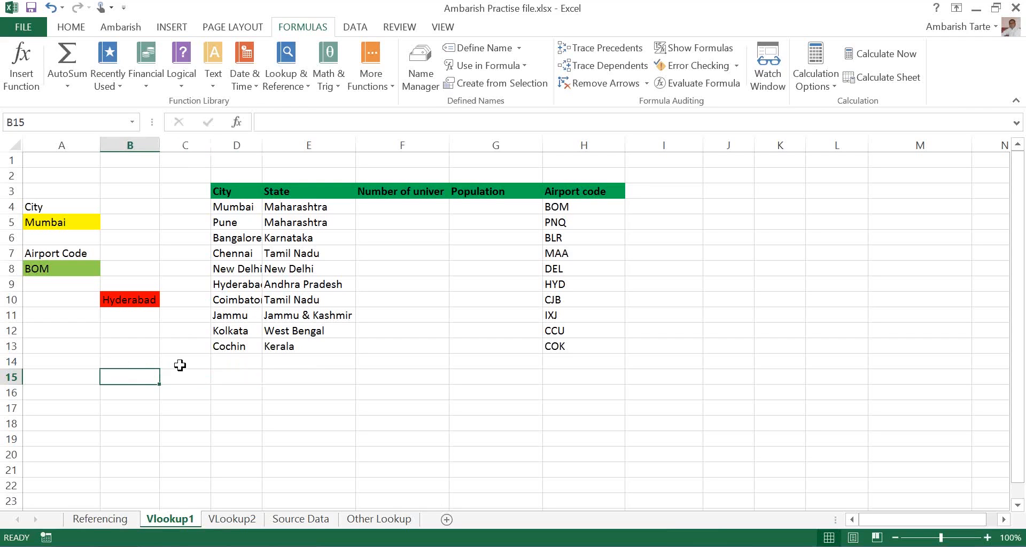
Step: Enter 45645 in cell B15 as the first number of a new sample list
click(232, 372)
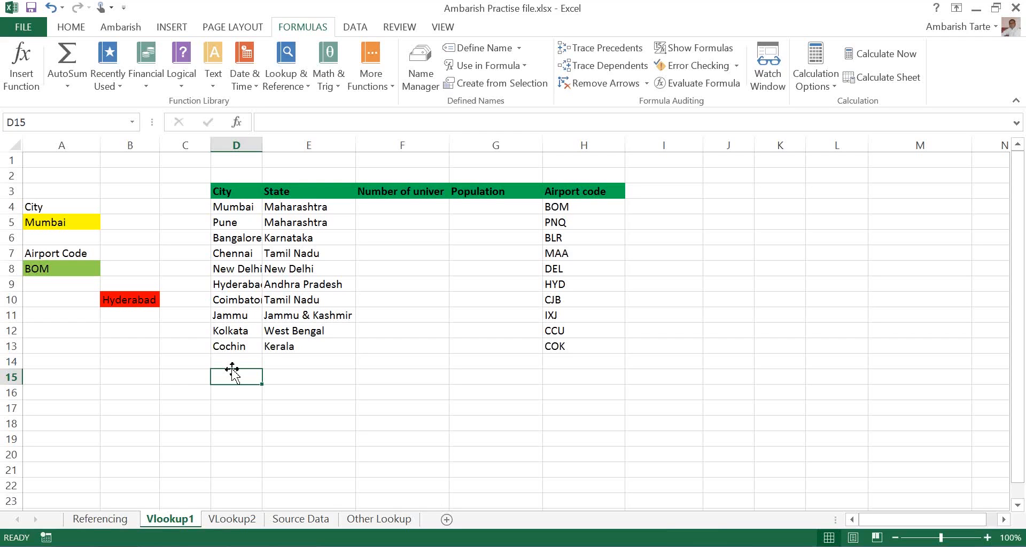
key(Left)
key(Left)
key(Right)
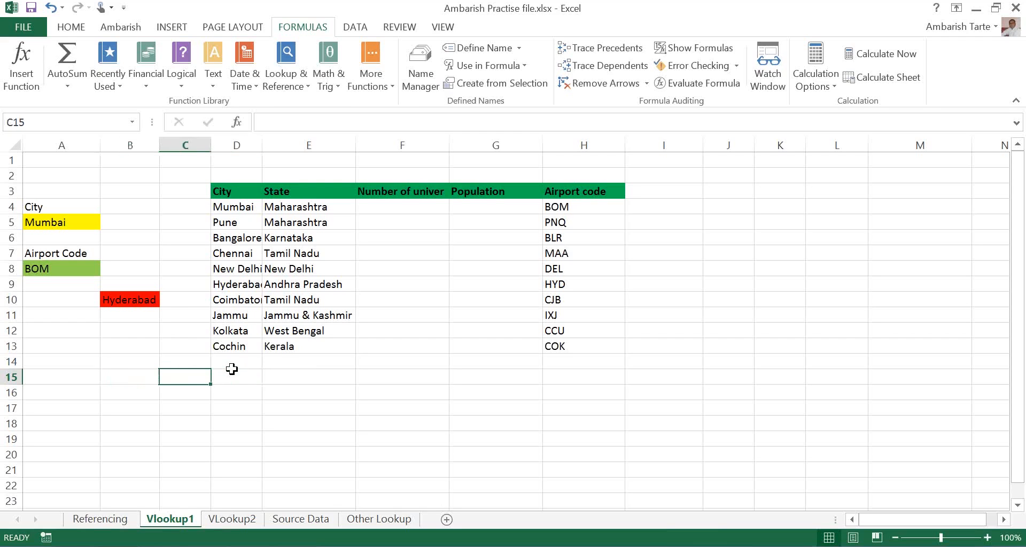
key(Right)
key(Left)
key(Left)
key(F2)
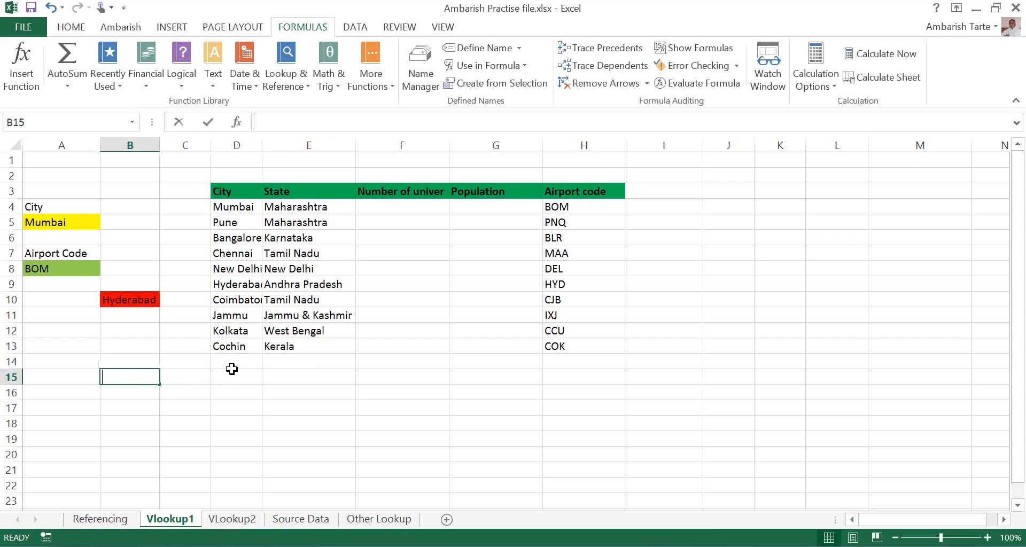
text(456)
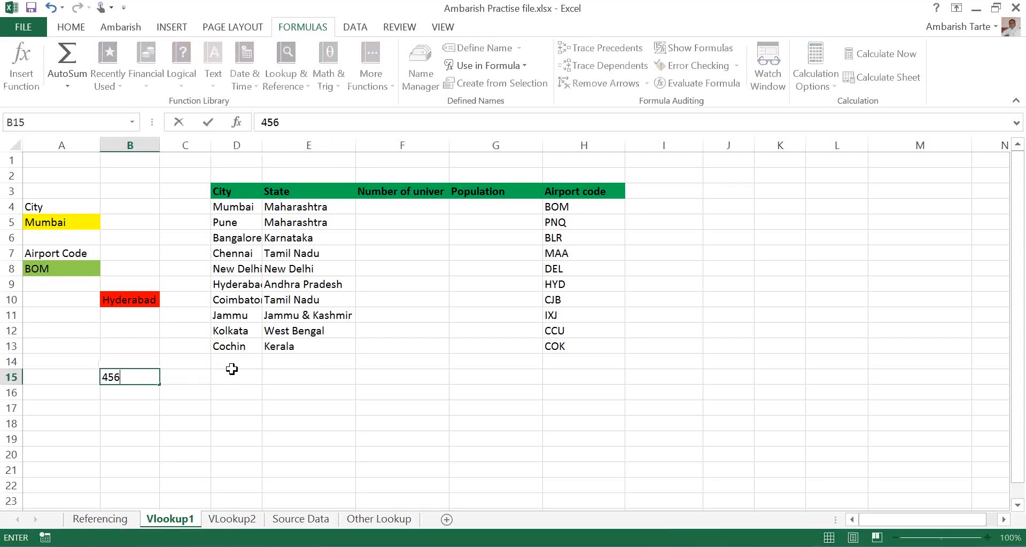
text(45)
key(Return)
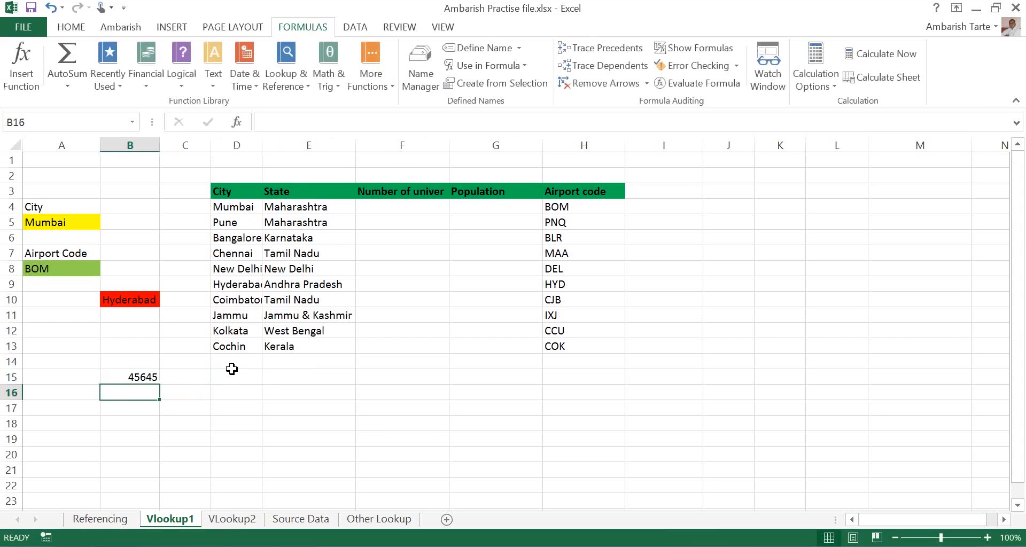
Step: Continue the number list in B16:B19 with 45754, 567, 36 and 457
text(45754)
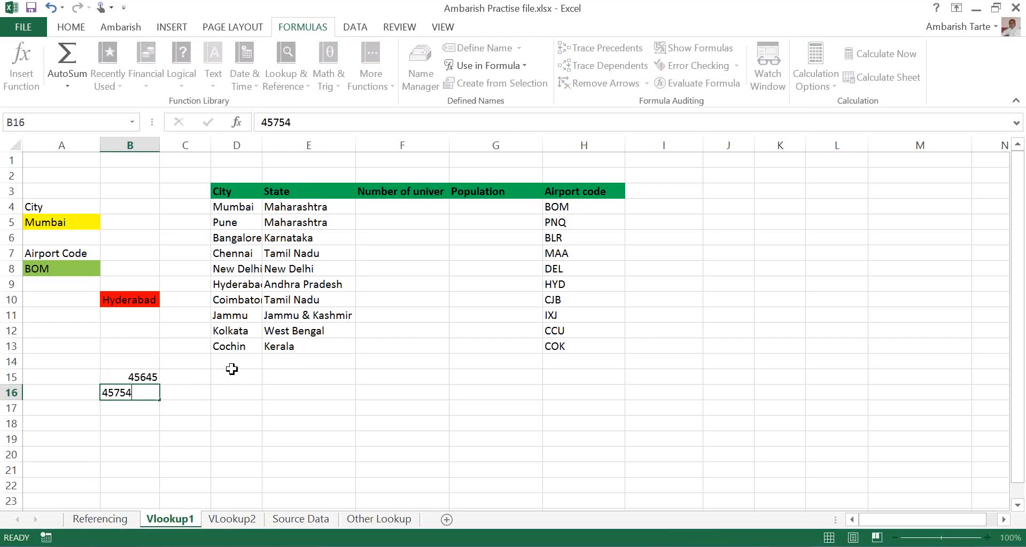
key(Return)
text(567)
key(Return)
text(567)
key(BackSpace)
key(BackSpace)
key(BackSpace)
text(36)
key(Return)
text(457)
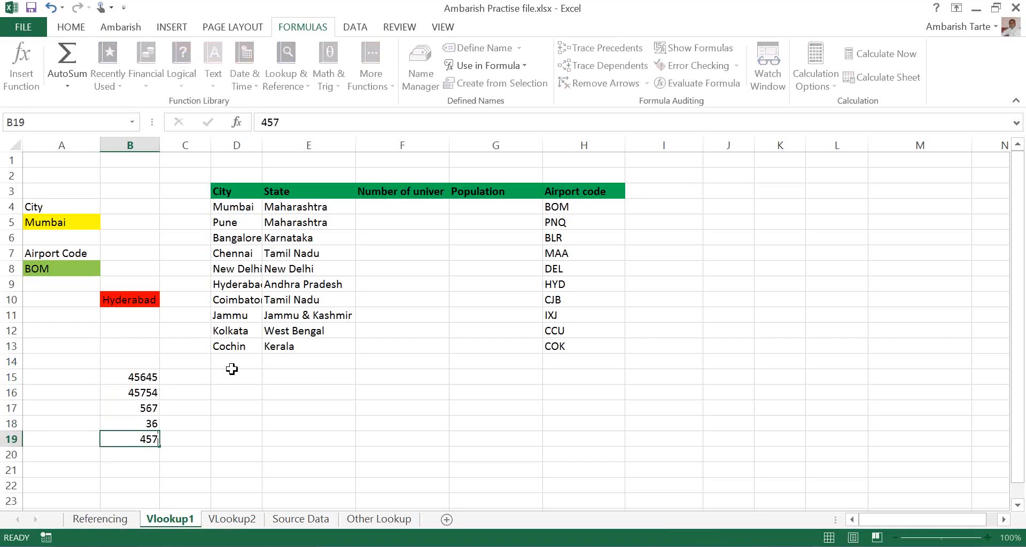
key(Up)
Step: Add the heading Values in B14 above the number list
key(ctrl+Up)
key(Right)
key(Up)
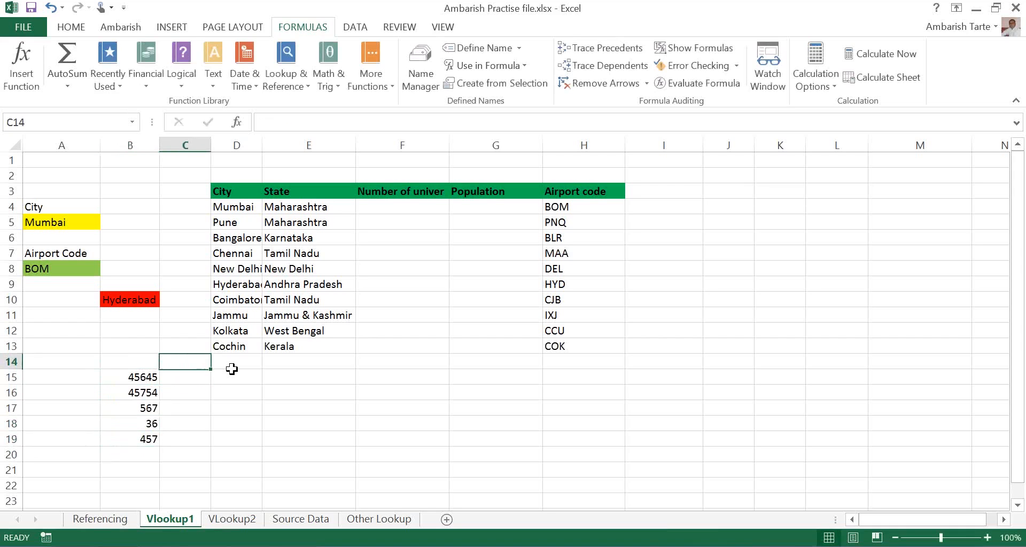
key(Left)
text(Va)
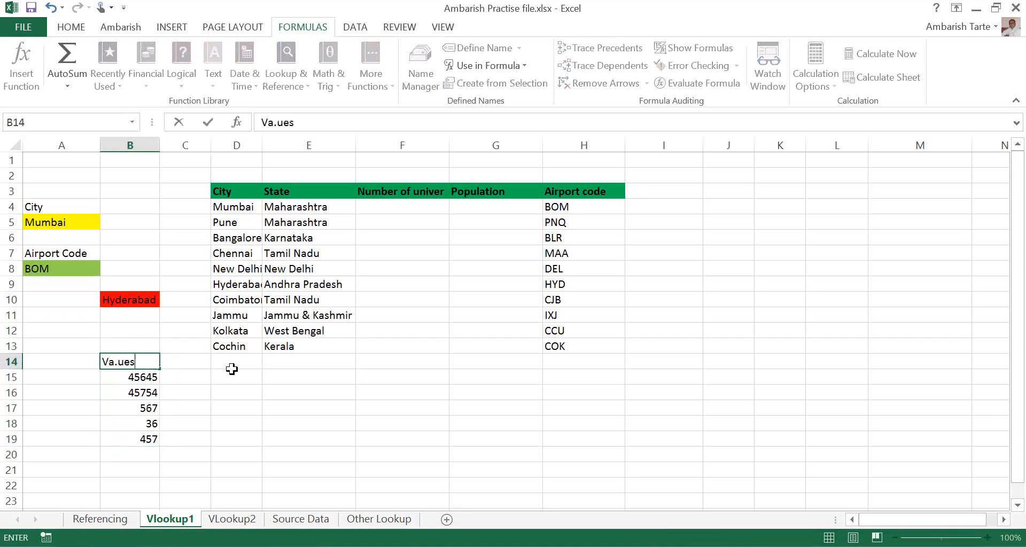
text(lues)
key(Return)
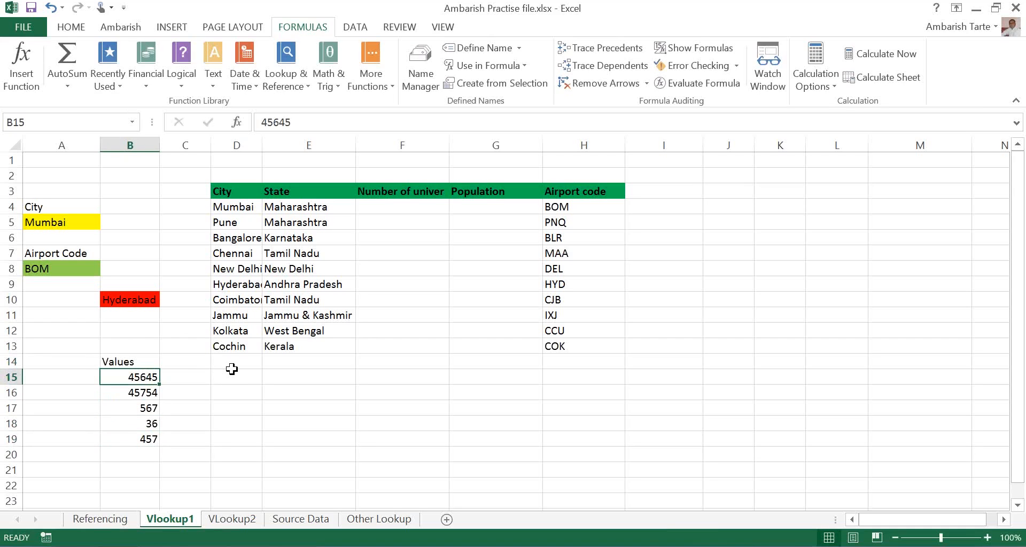
Step: Add the heading Category in C14 beside the Values heading
key(Down)
key(Right)
key(Up)
key(Up)
text(Ca)
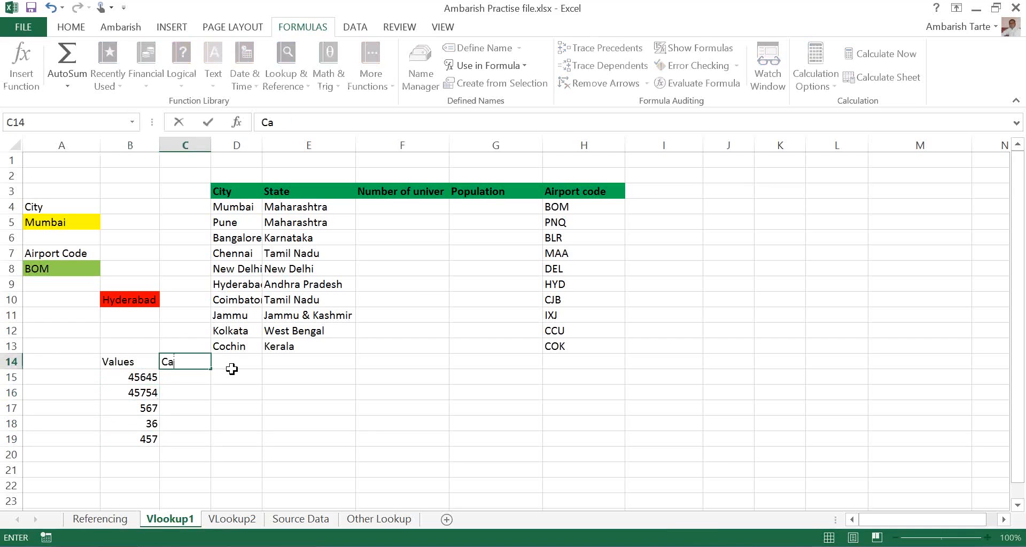
text(tegory)
key(Return)
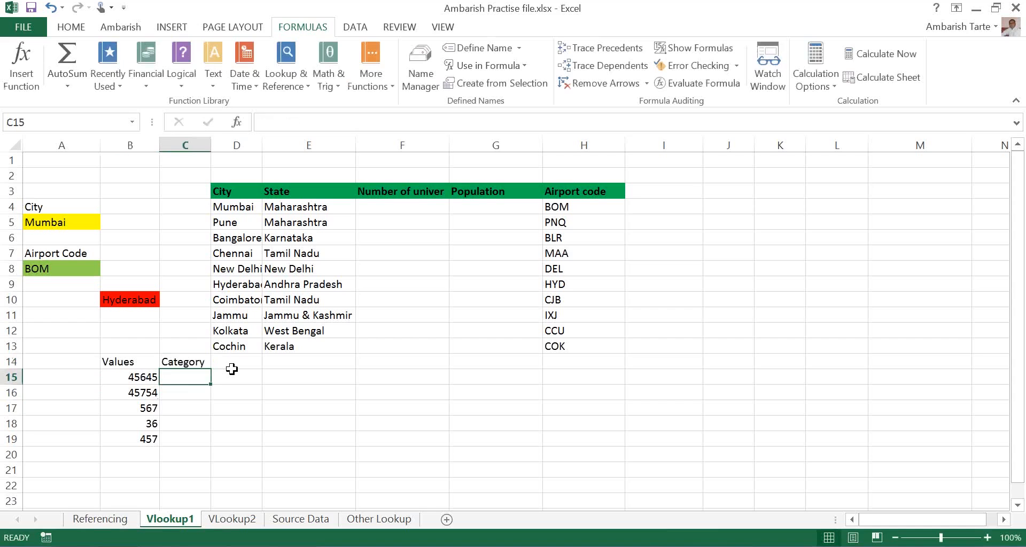
Step: Label the first row of the number list Sales1 in A15
key(Left)
key(Left)
key(F2)
text(Sale)
key(BackSpace)
text(es1)
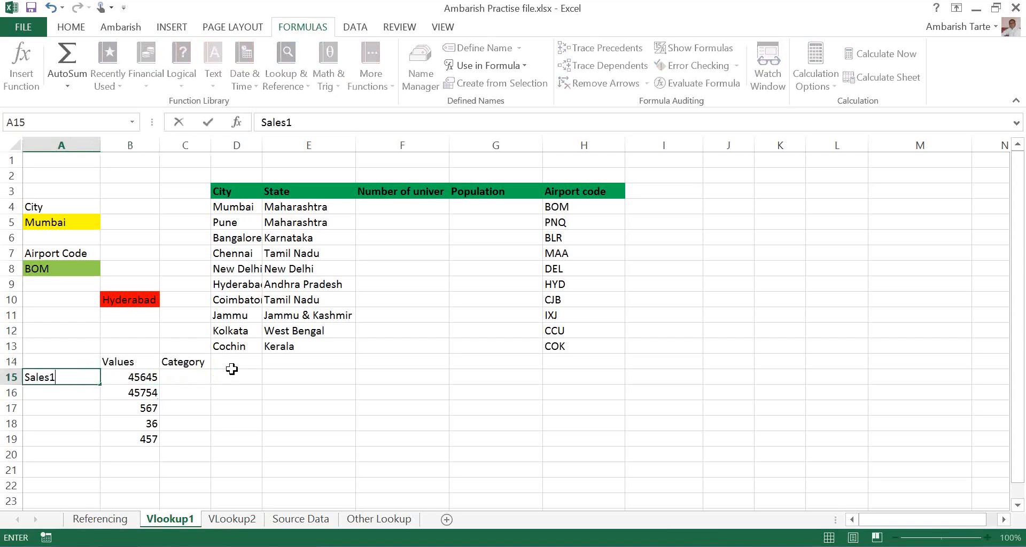
key(Return)
Step: Continue the row labels from Sales1 down A16:A19 as Sales2 to Sales5
text(sal)
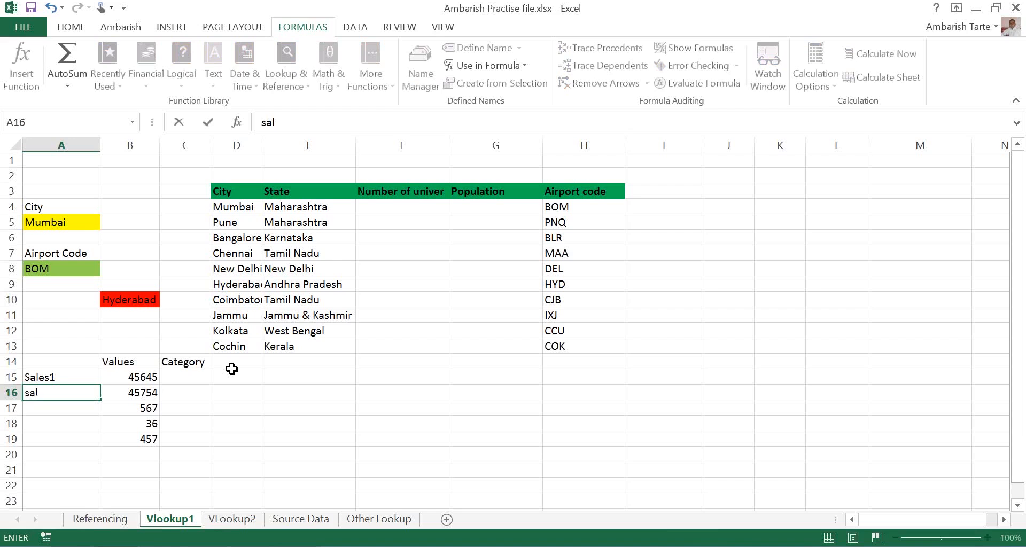
key(Return)
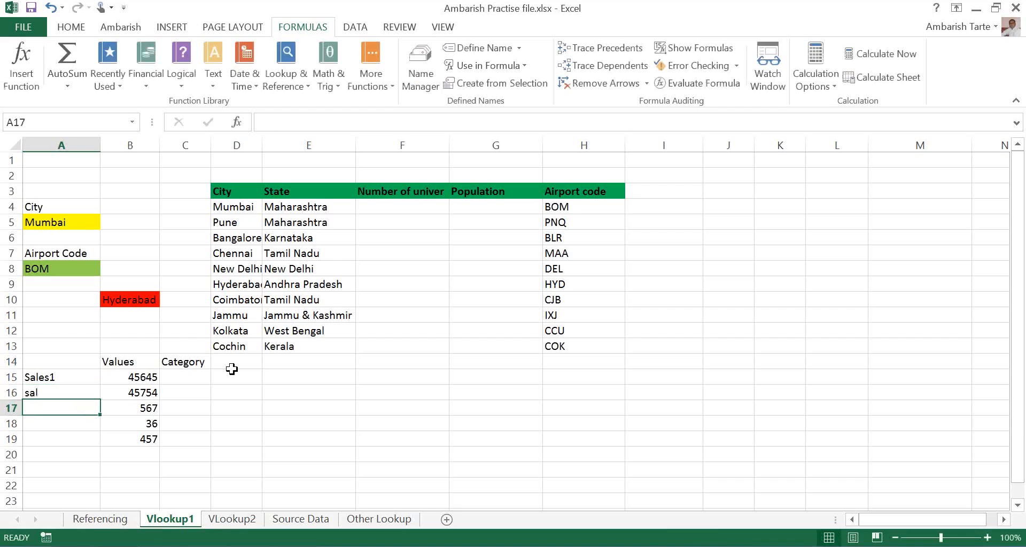
key(Up)
key(Up)
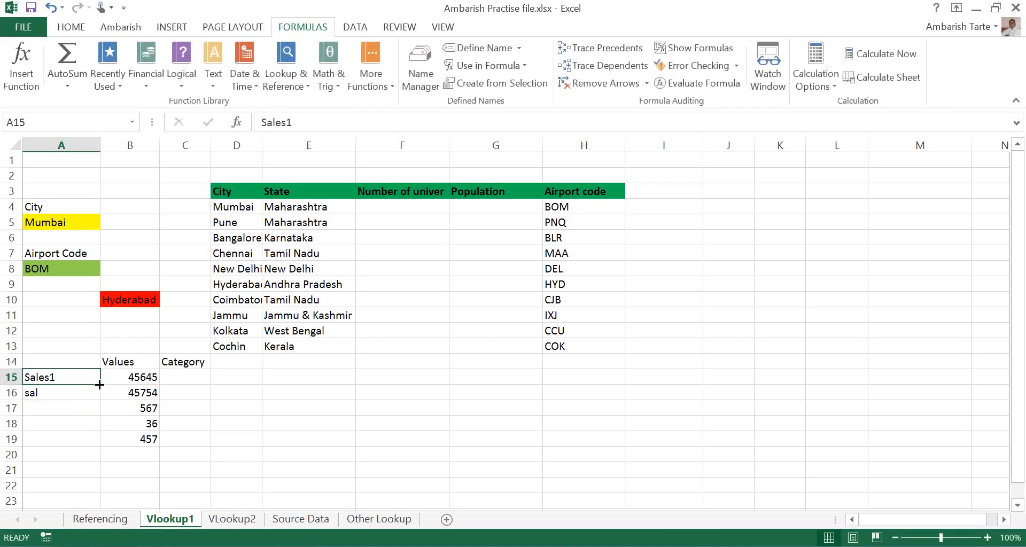
drag(99, 385, 99, 448)
drag(130, 377, 130, 440)
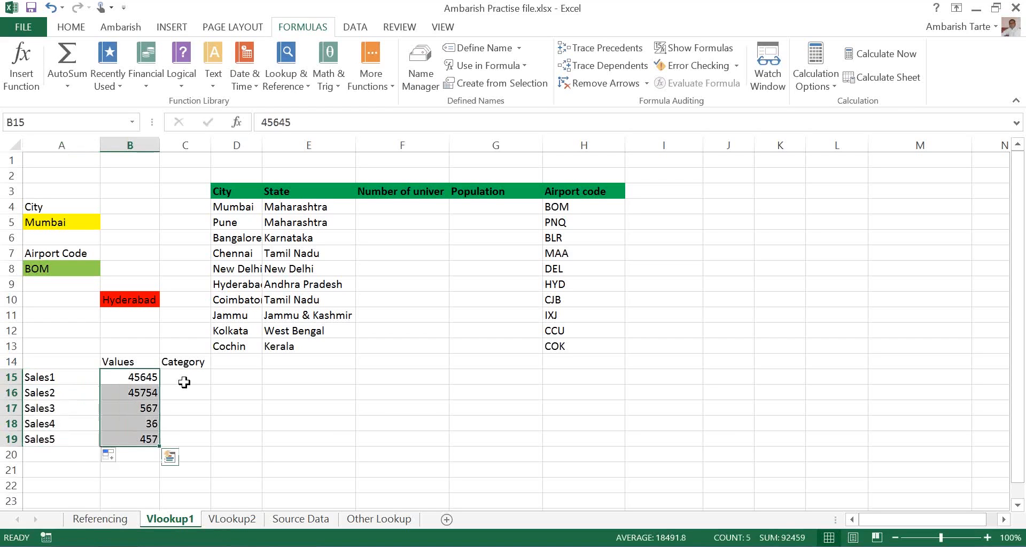
click(184, 382)
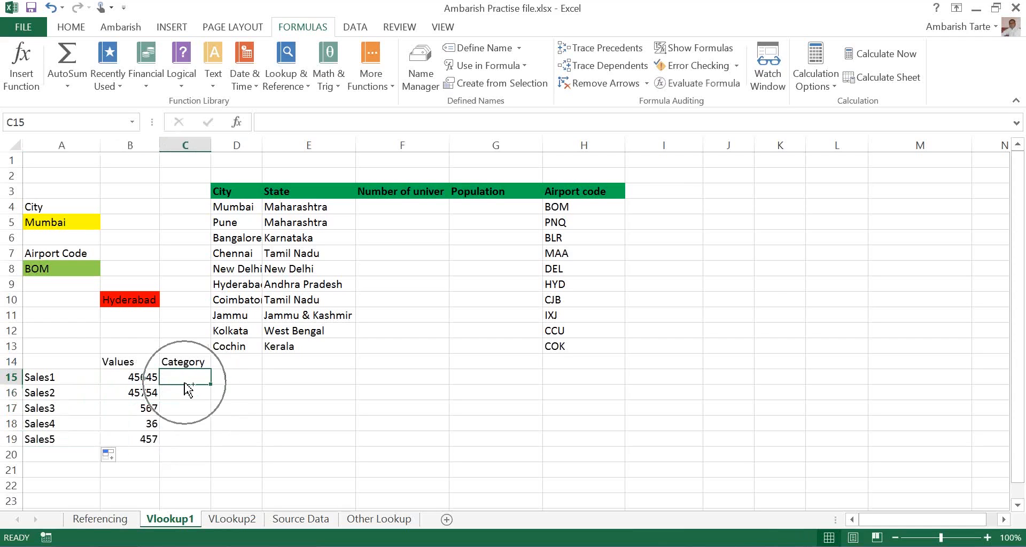
click(295, 403)
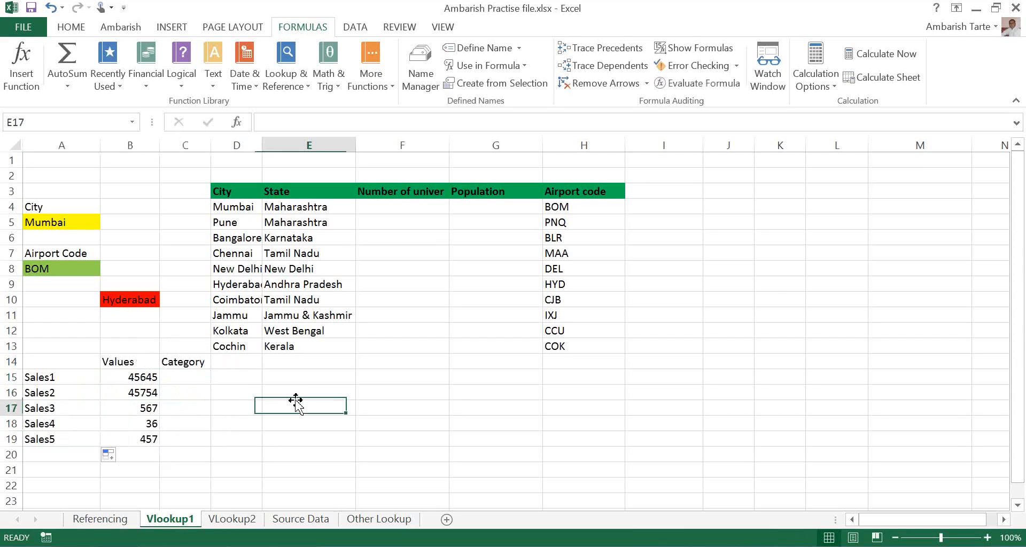
Step: Replace the numbers under Values in B15:B19 with 23, 45, 56, 87 and 98
click(126, 379)
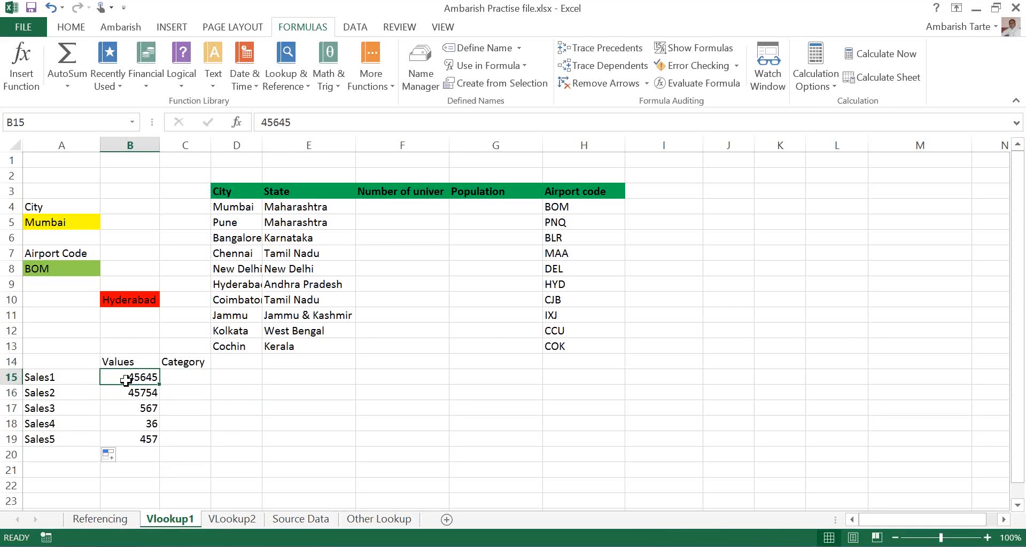
text(23)
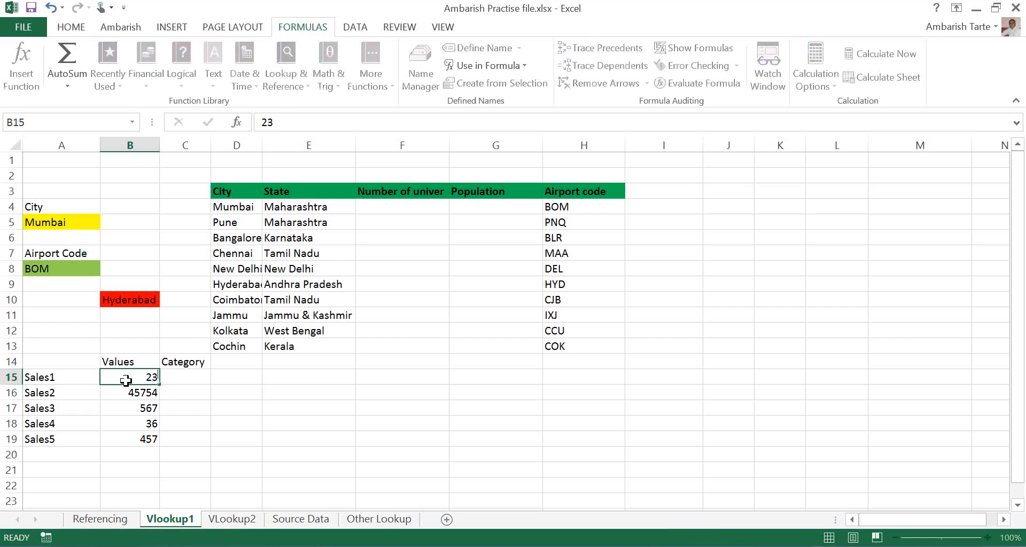
key(Return)
text(45)
key(Return)
text(56)
key(Return)
text(87)
key(Return)
text(98)
key(Return)
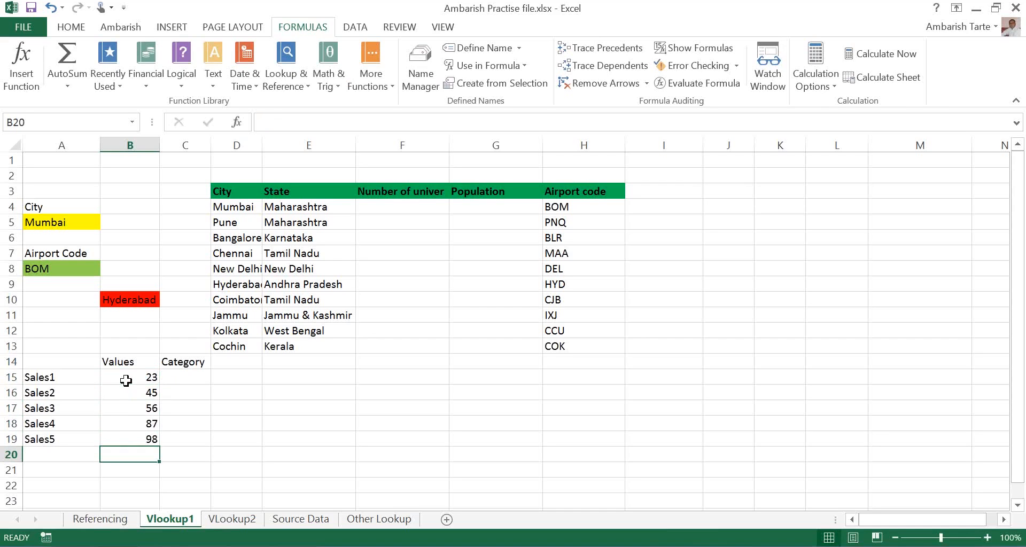
Step: Start a category lookup table with the thresholds 0 in E17 and 50 in E18
key(Right)
key(Right)
key(Up)
key(Up)
key(Up)
key(Right)
text(0)
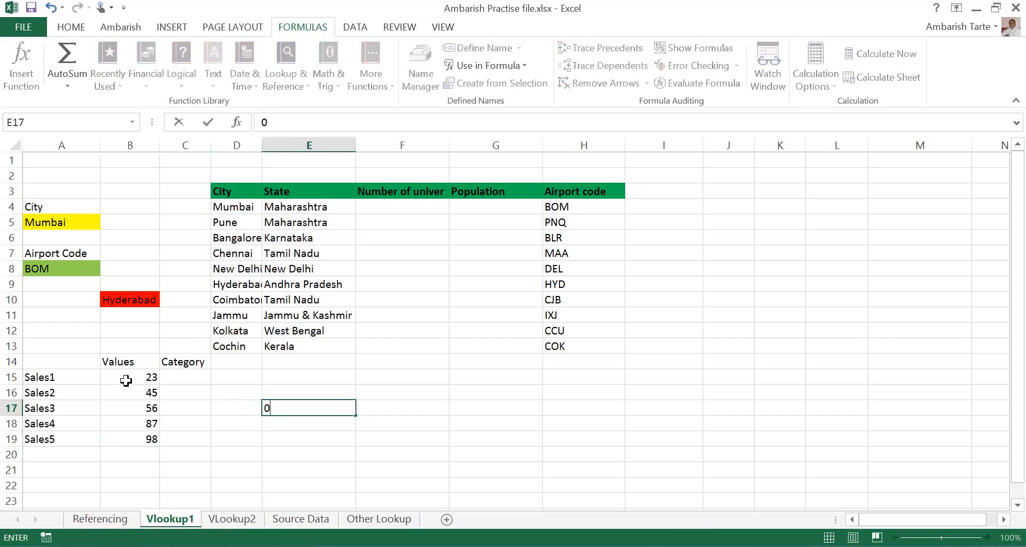
key(Return)
text(50)
key(Return)
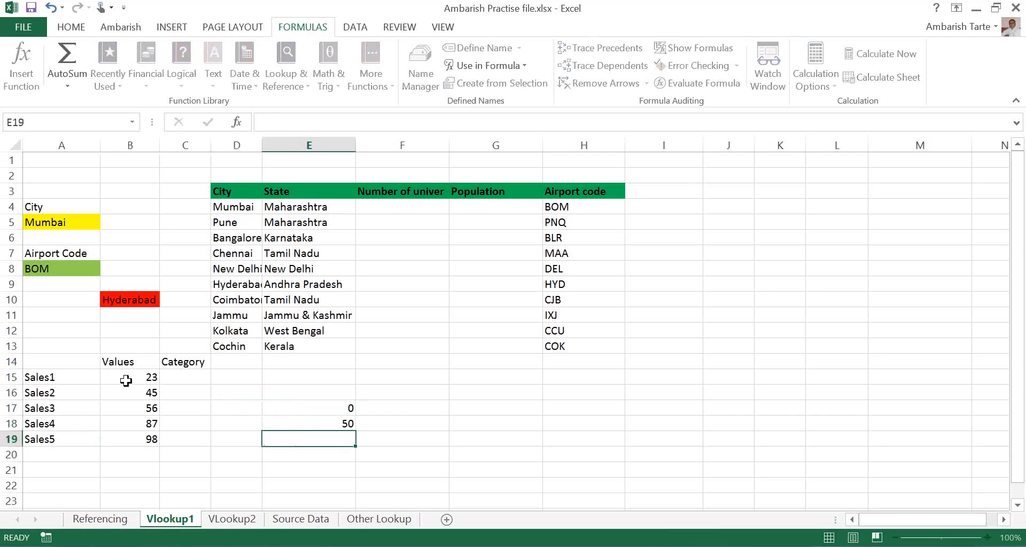
Step: Enter the category low in F17 beside the 0 threshold and add the threshold 75 in E19
key(Up)
key(Right)
key(Up)
text(low)
key(Return)
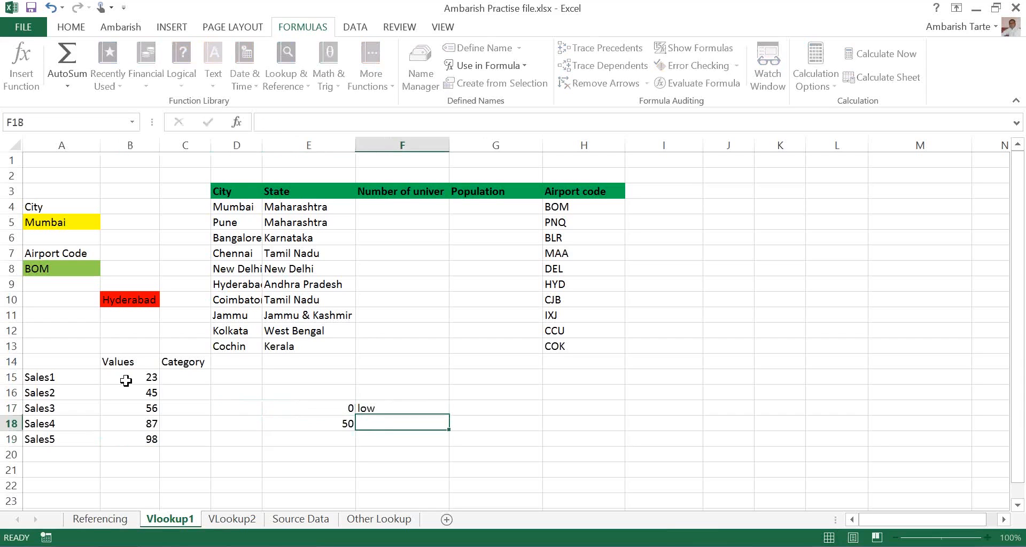
key(Down)
key(Left)
text(75)
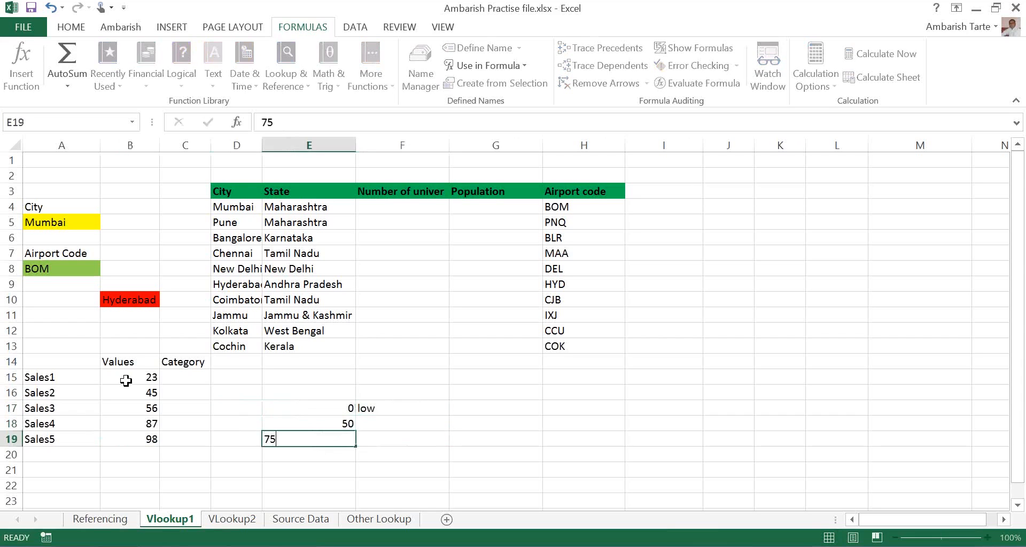
key(Return)
Step: Enter the category average in F18 for threshold 50 and good in F19 for threshold 75
key(Up)
key(Up)
key(Right)
text(a)
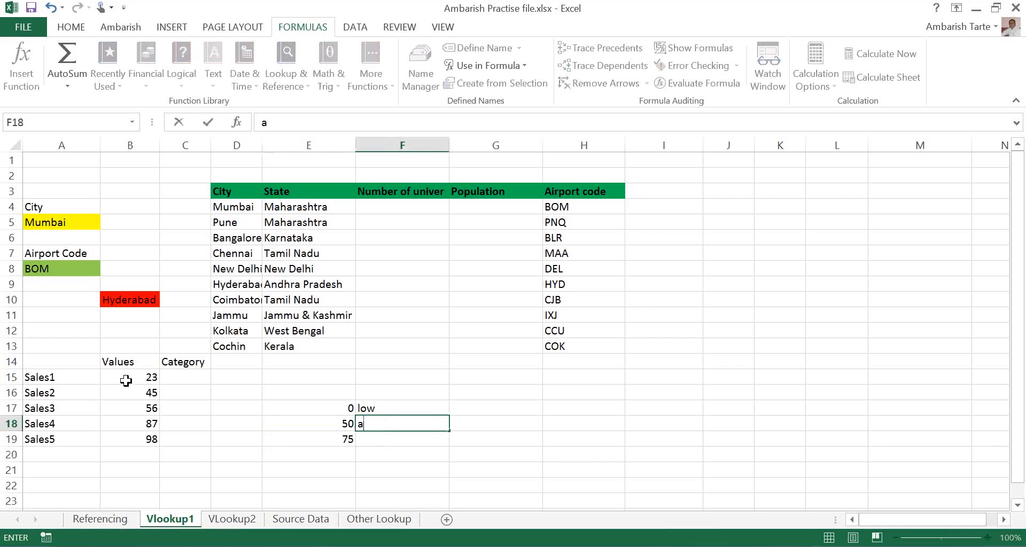
text(verage)
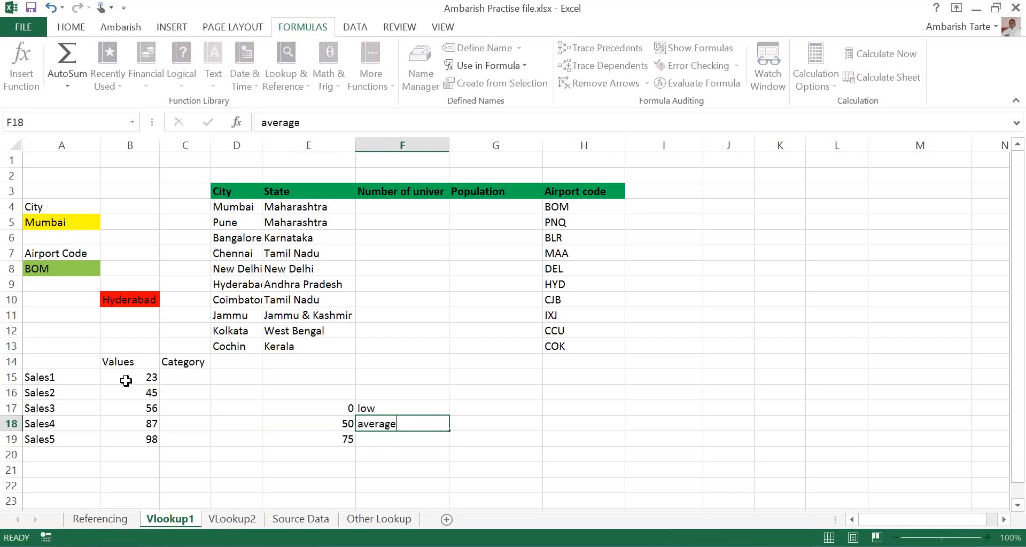
key(Return)
key(Left)
key(Right)
text(good)
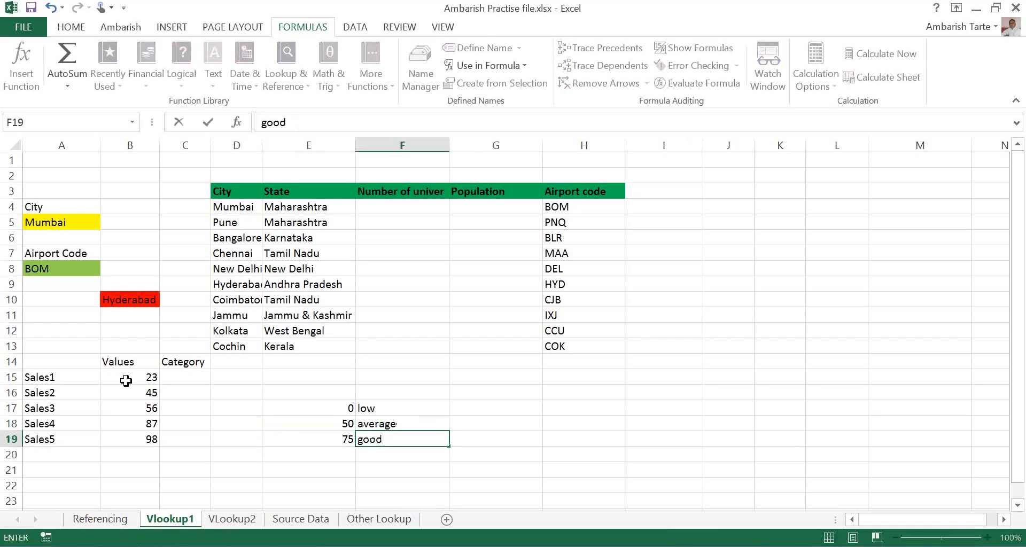
key(Return)
Step: Fill the threshold and category table in E17:F19 with the standard Blue colour
key(Up)
key(Up)
key(Up)
key(Left)
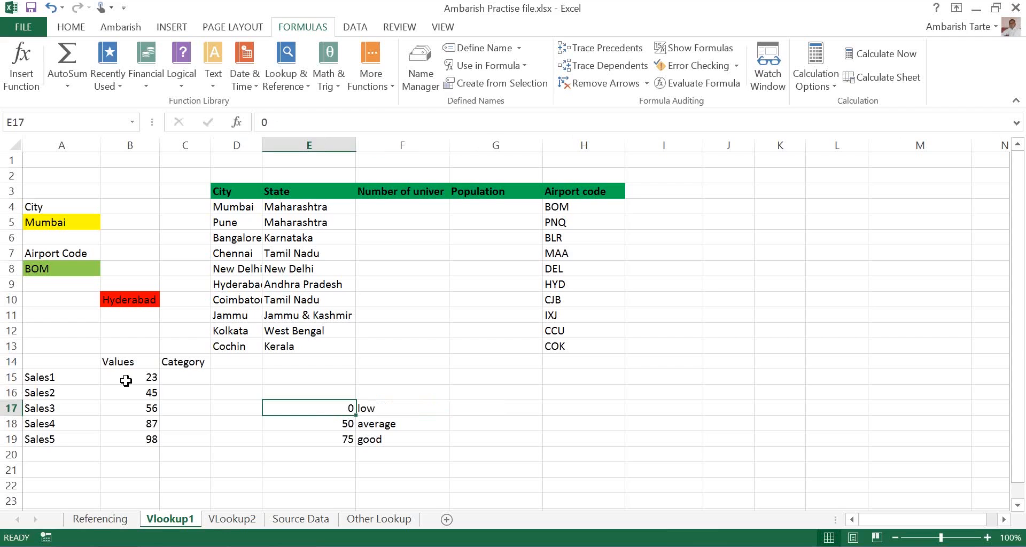
key(shift+Right)
key(shift+Down)
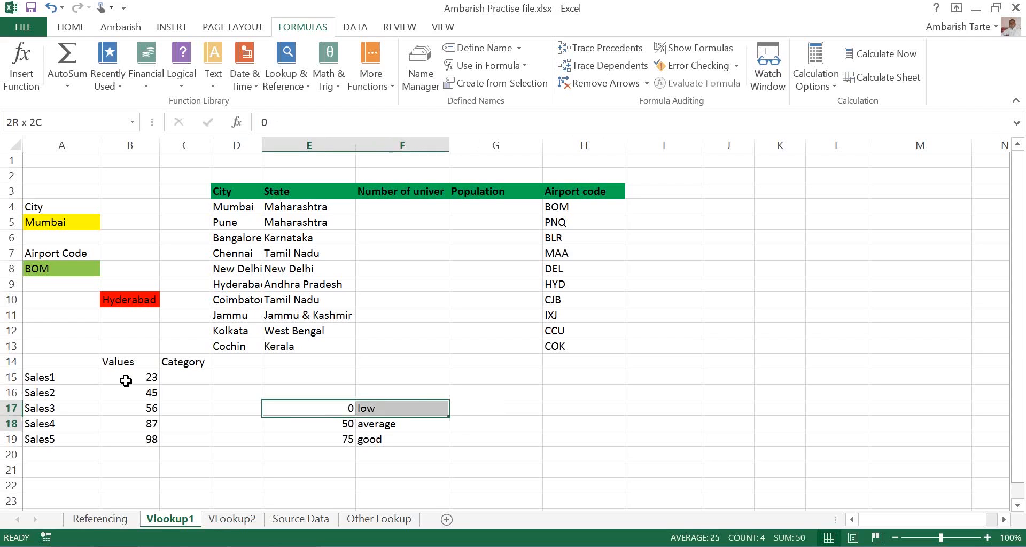
key(shift+Down)
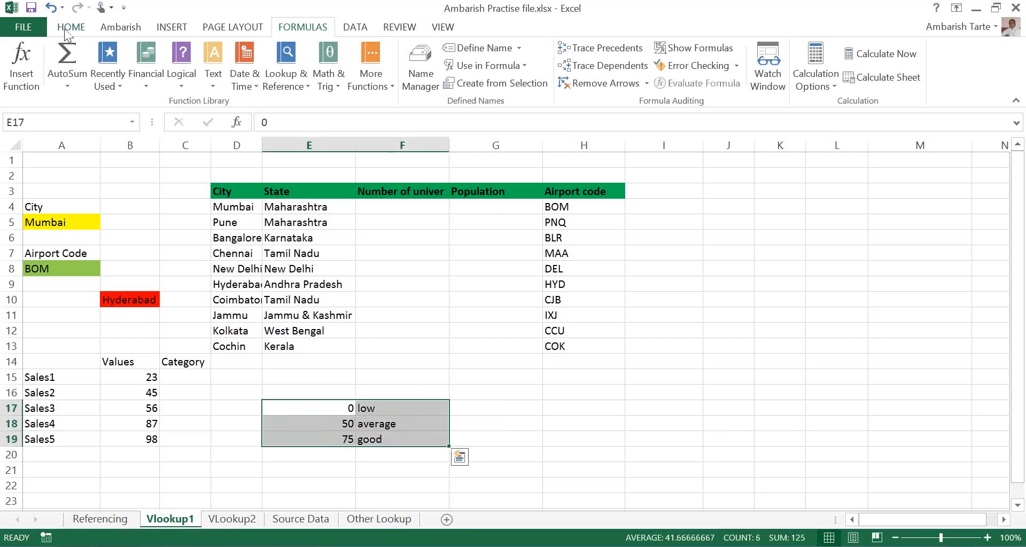
click(65, 31)
click(229, 77)
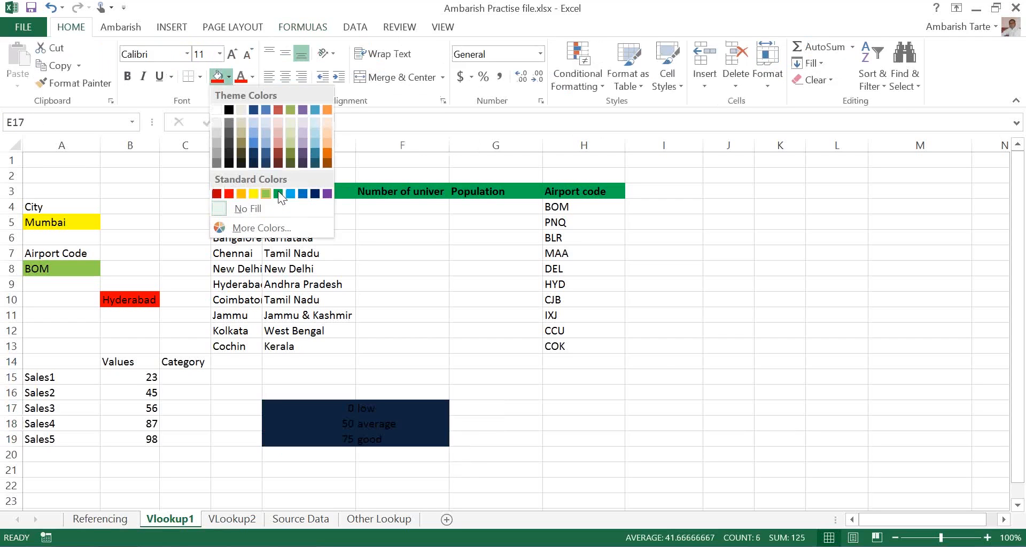
click(278, 192)
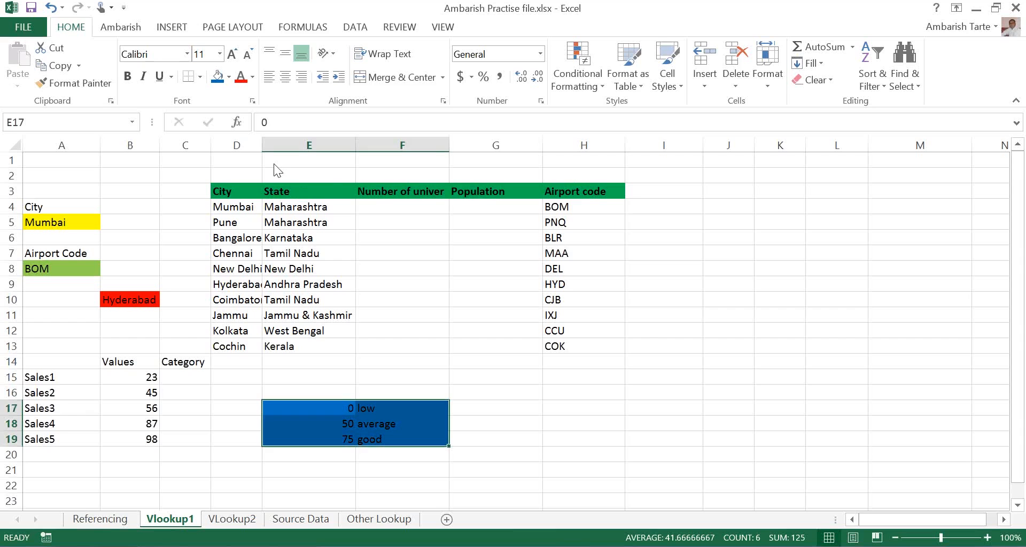
click(229, 78)
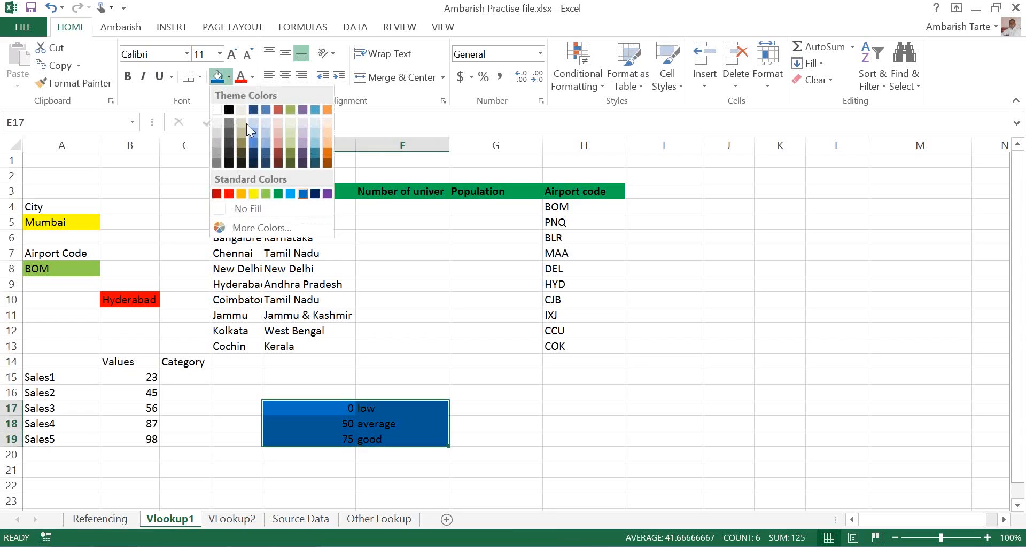
click(346, 419)
click(346, 419)
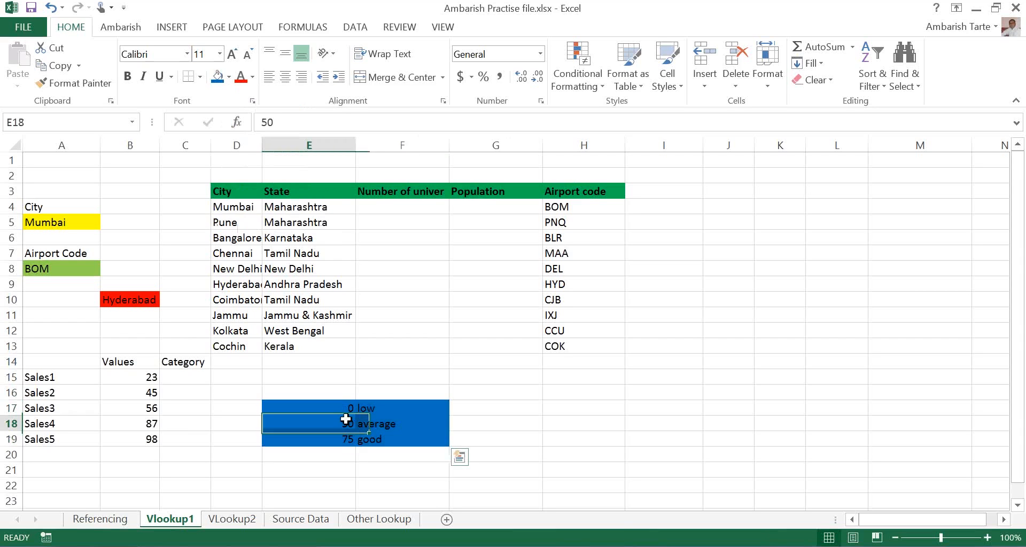
Step: Compare the sales values in B15:B19 and the empty Category cells with the thresholds in E17:F19
mouse_move(298, 408)
mouse_down()
mouse_move(299, 439)
mouse_move(299, 409)
mouse_up()
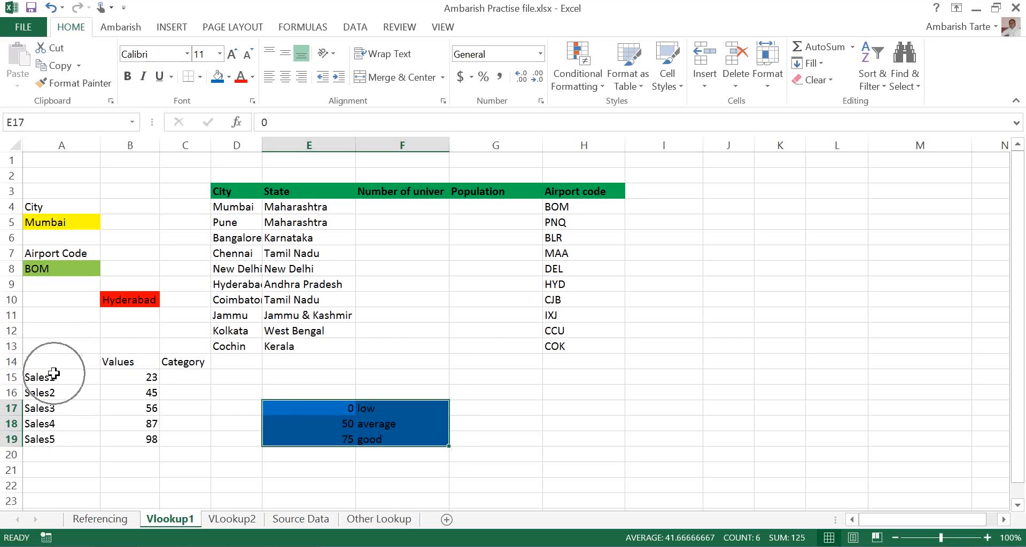
key(ctrl+q)
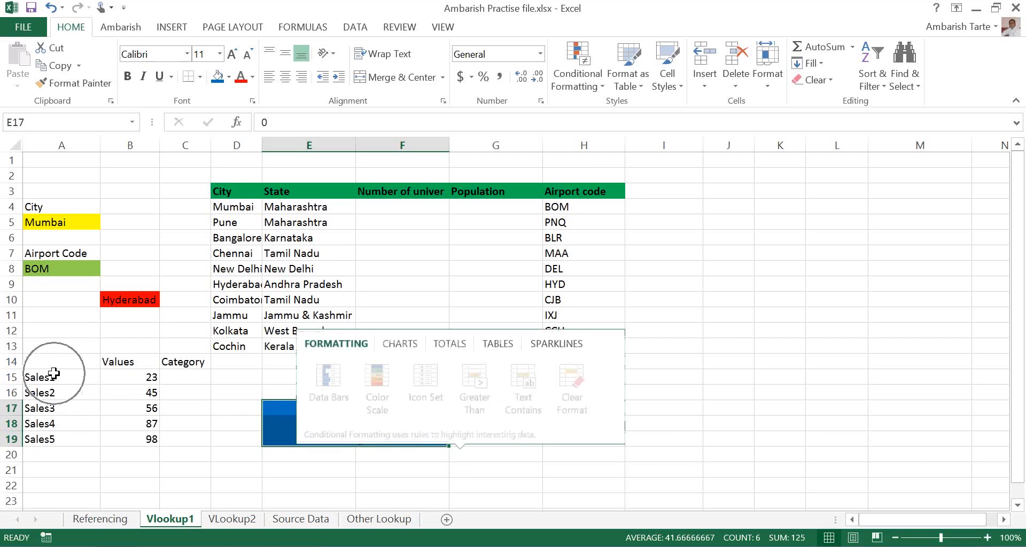
click(109, 381)
click(180, 379)
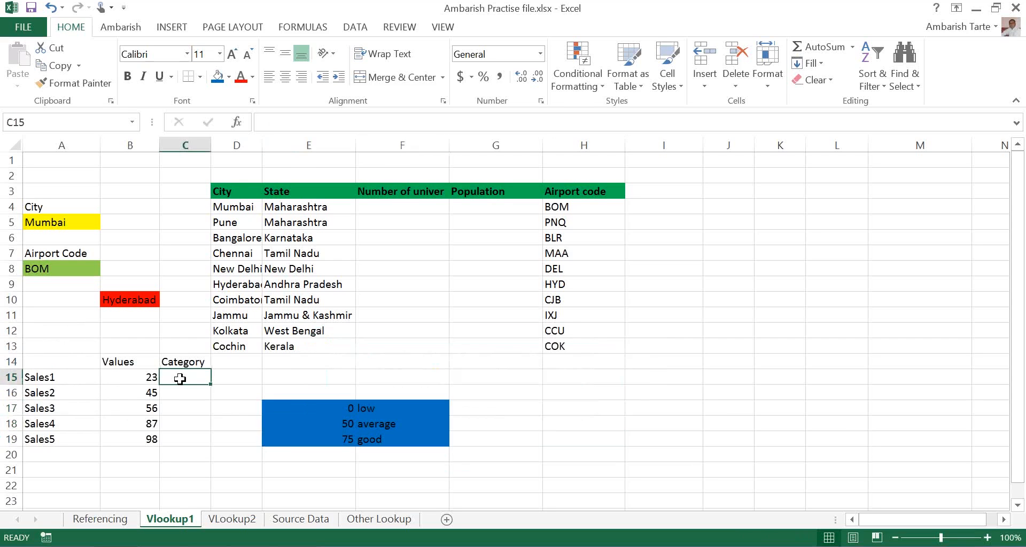
click(183, 378)
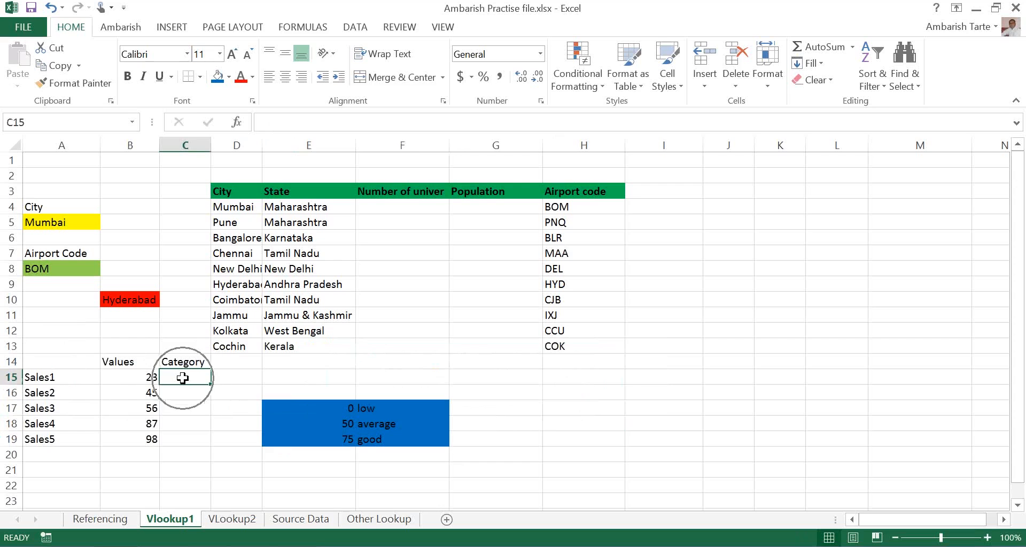
key(Return)
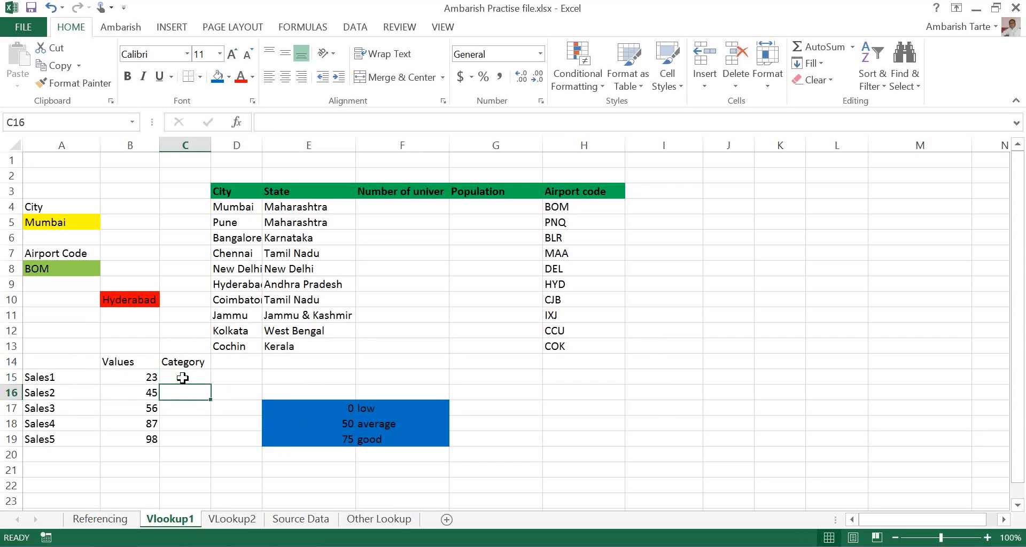
click(182, 378)
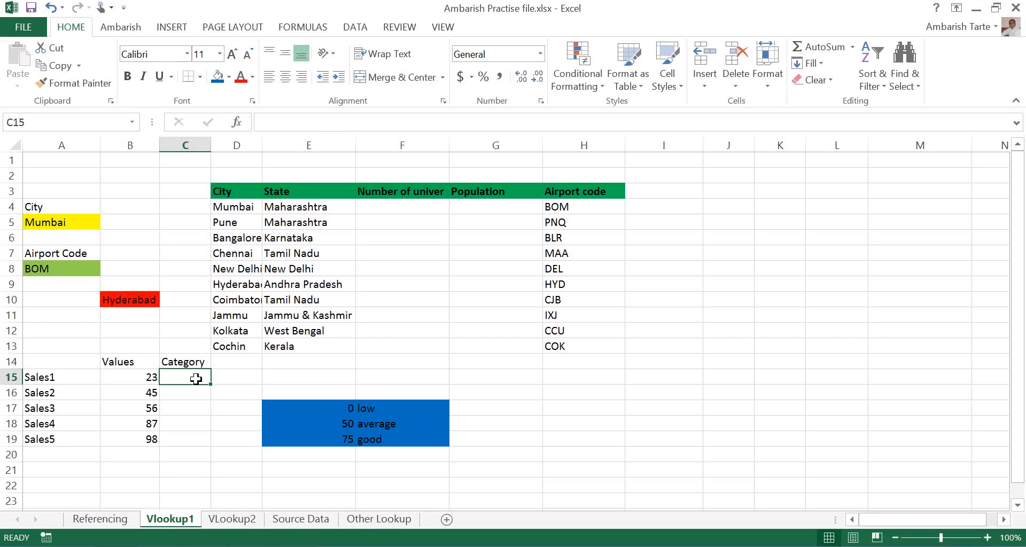
click(124, 363)
drag(126, 402, 127, 439)
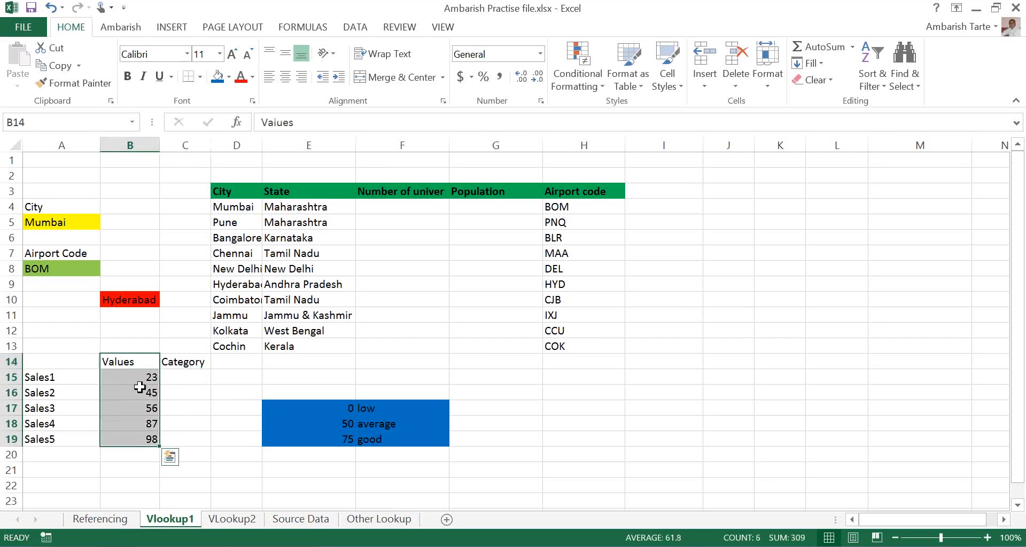
right_click(131, 431)
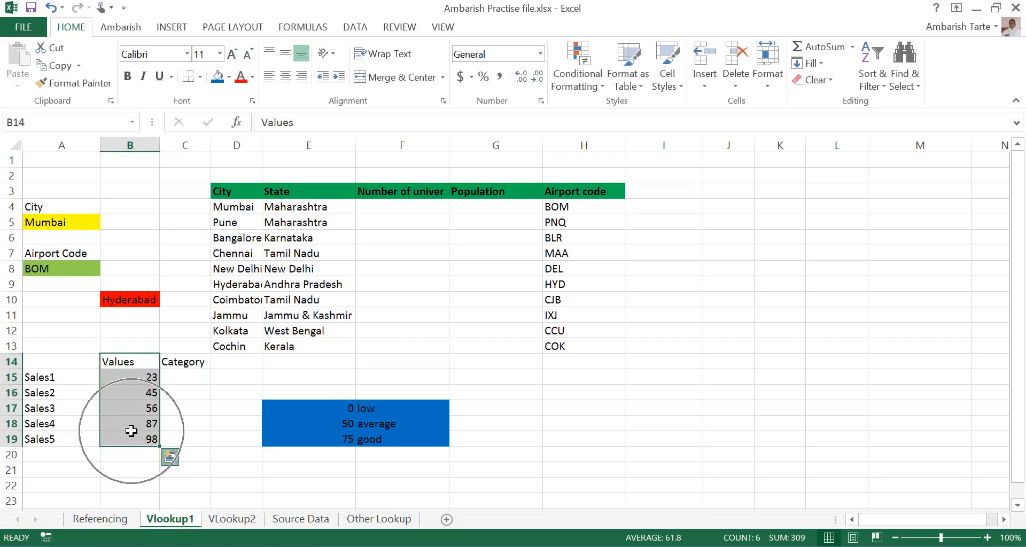
key(ctrl+q)
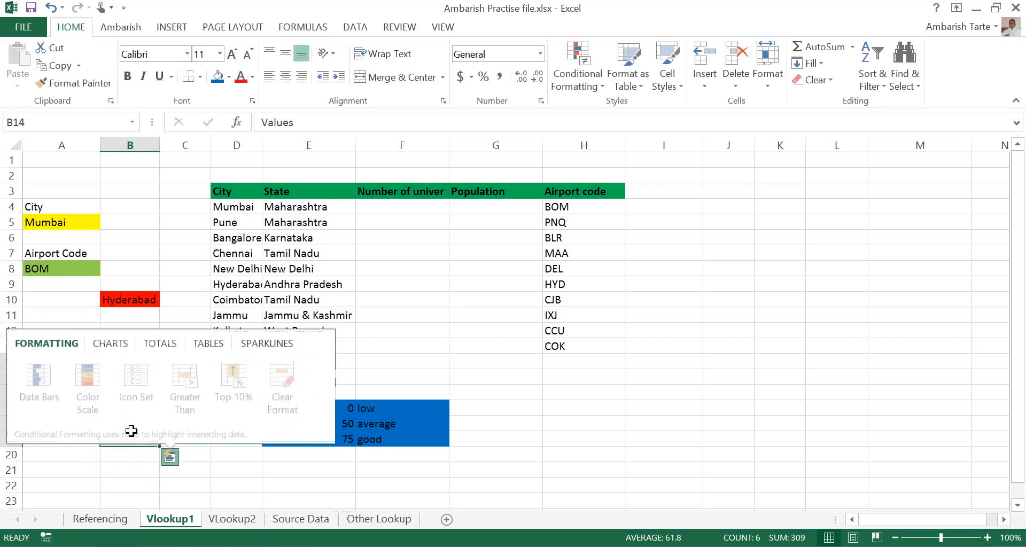
click(131, 430)
click(332, 453)
click(323, 437)
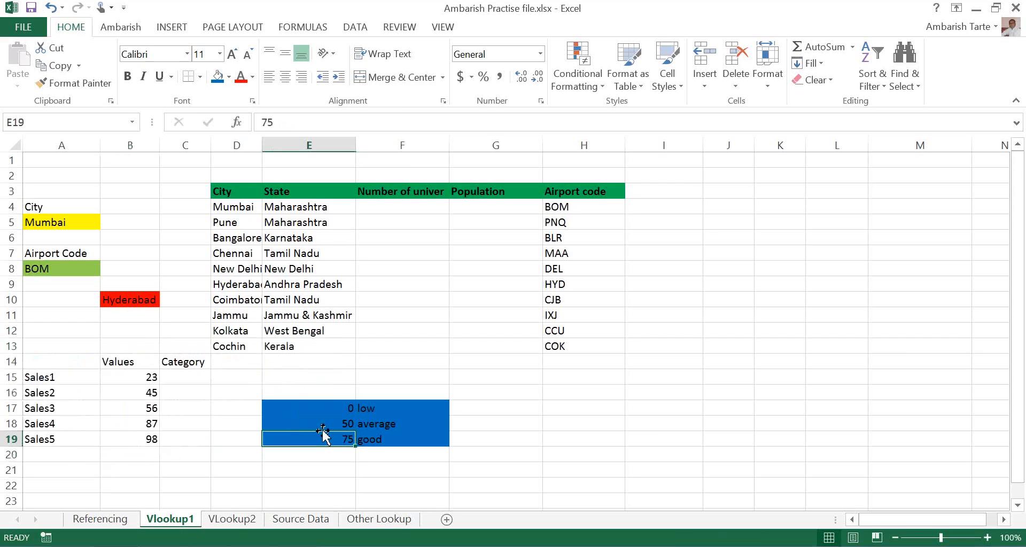
click(315, 394)
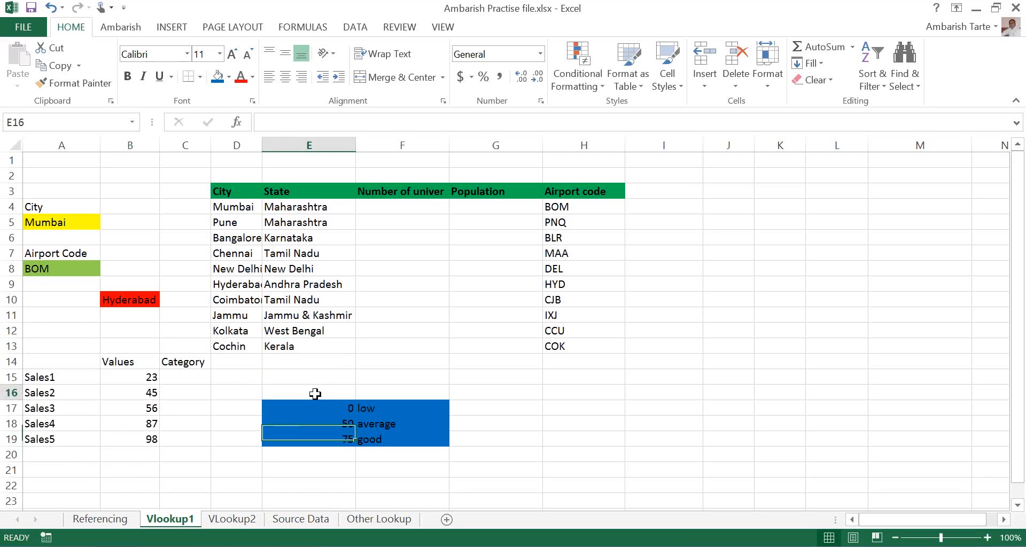
click(315, 394)
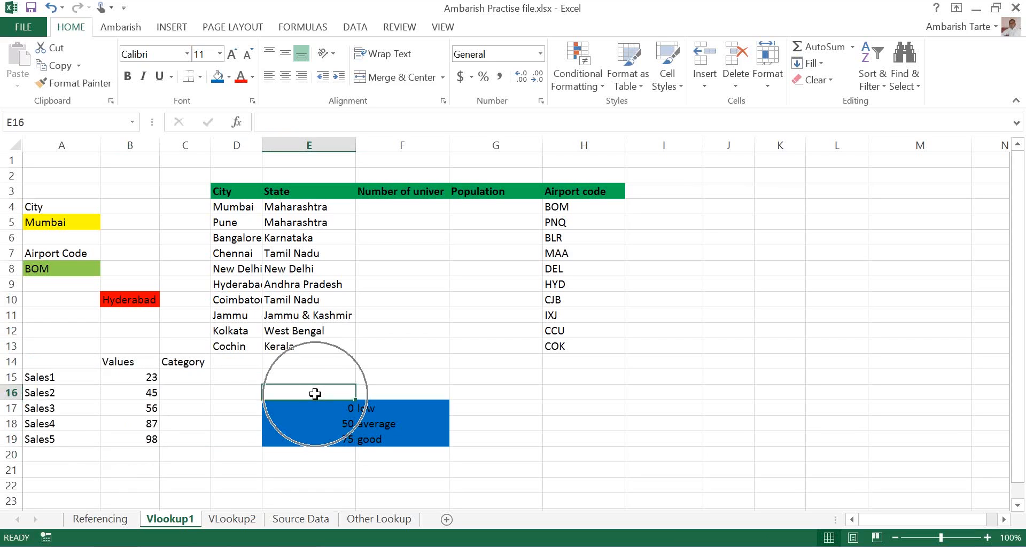
drag(316, 394, 316, 454)
key(shift+Down)
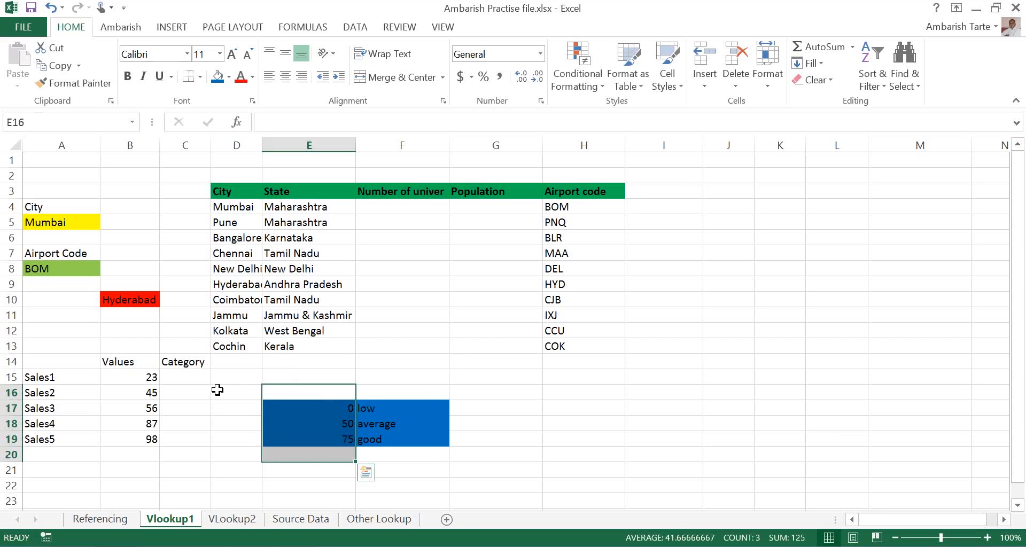
Step: Start a VLOOKUP formula in the Sales1 Category cell C15 with B15 as the lookup value
click(185, 377)
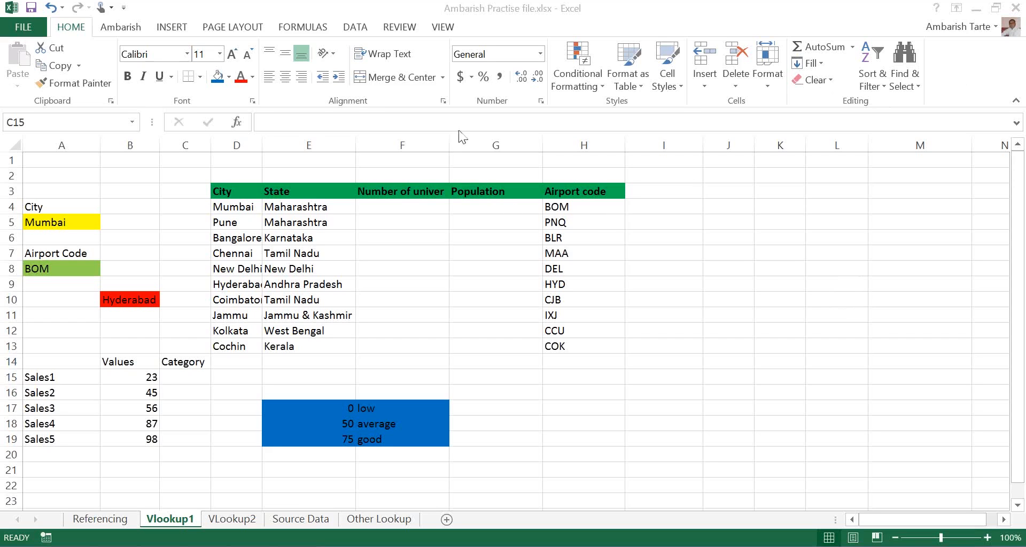
click(209, 377)
click(175, 378)
text(=)
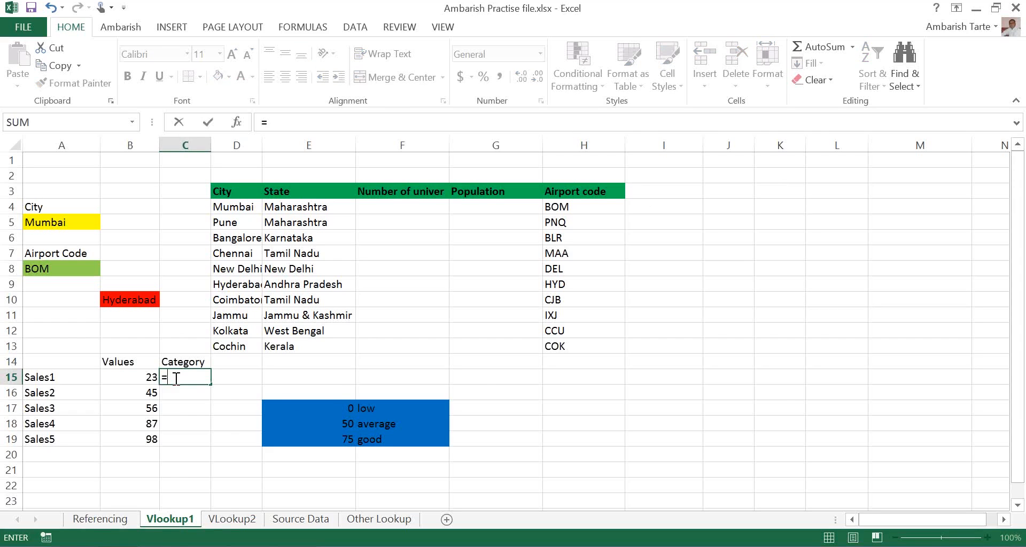
text(vl)
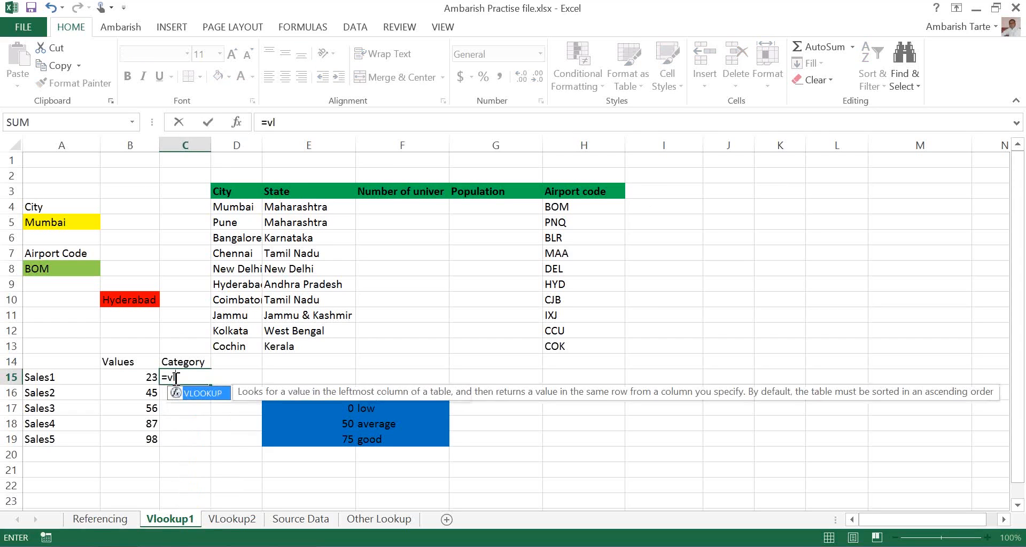
key(Tab)
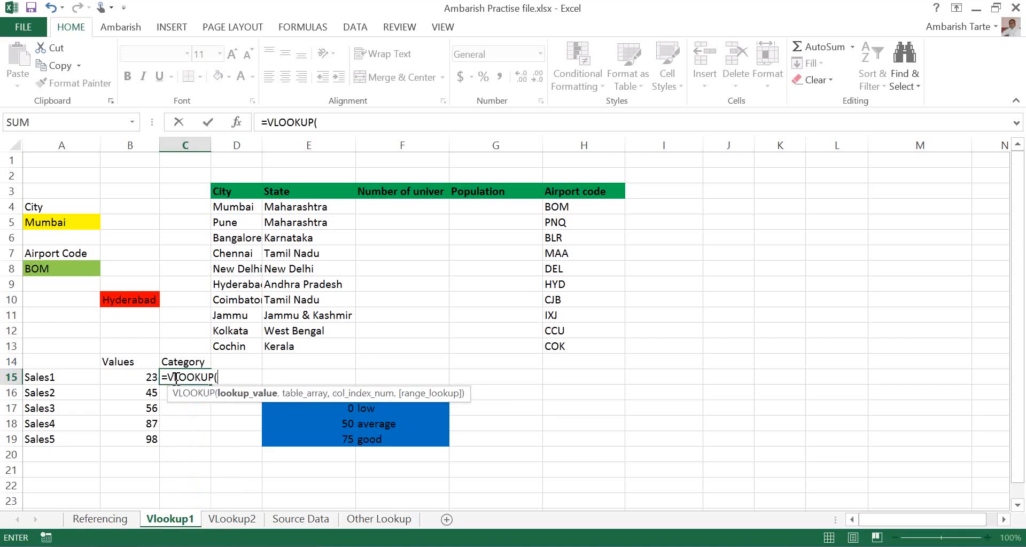
key(Left)
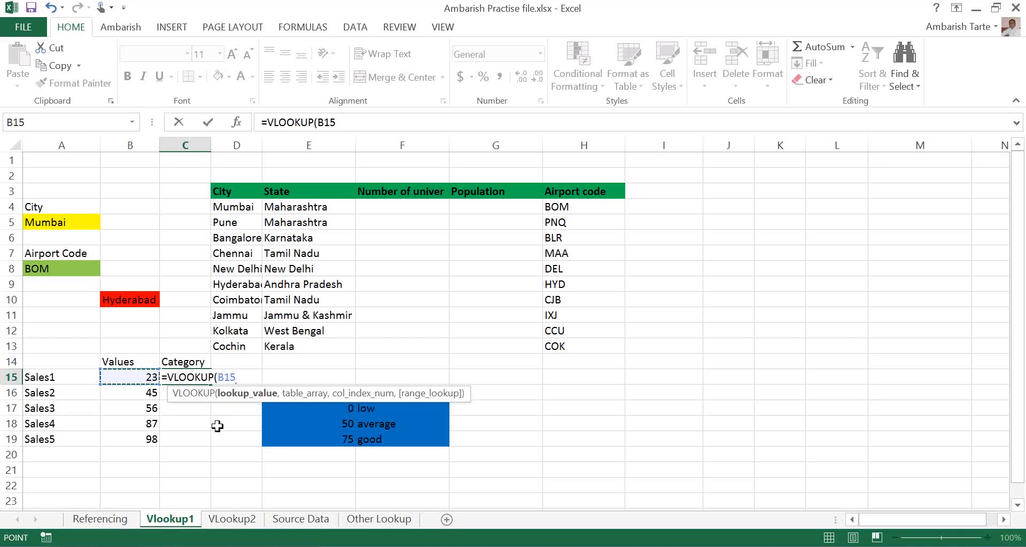
text(,)
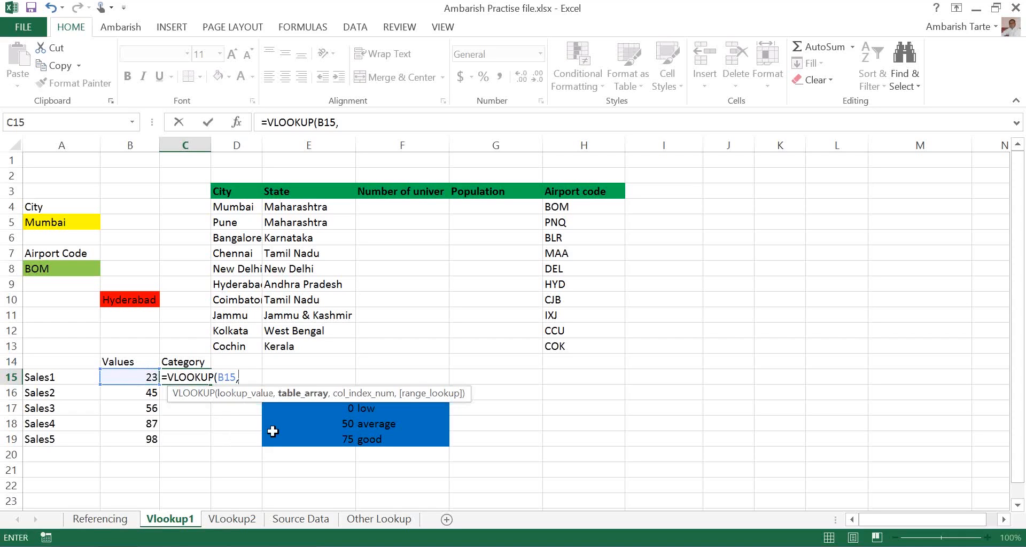
Step: Set the formula's table array to the threshold table as the absolute reference $E$17:$F$19
click(287, 424)
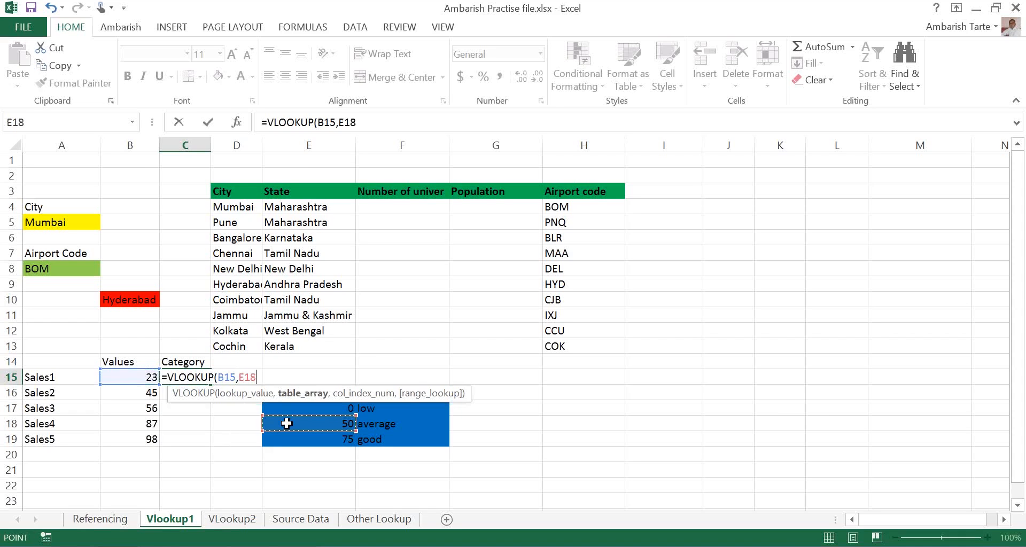
key(Up)
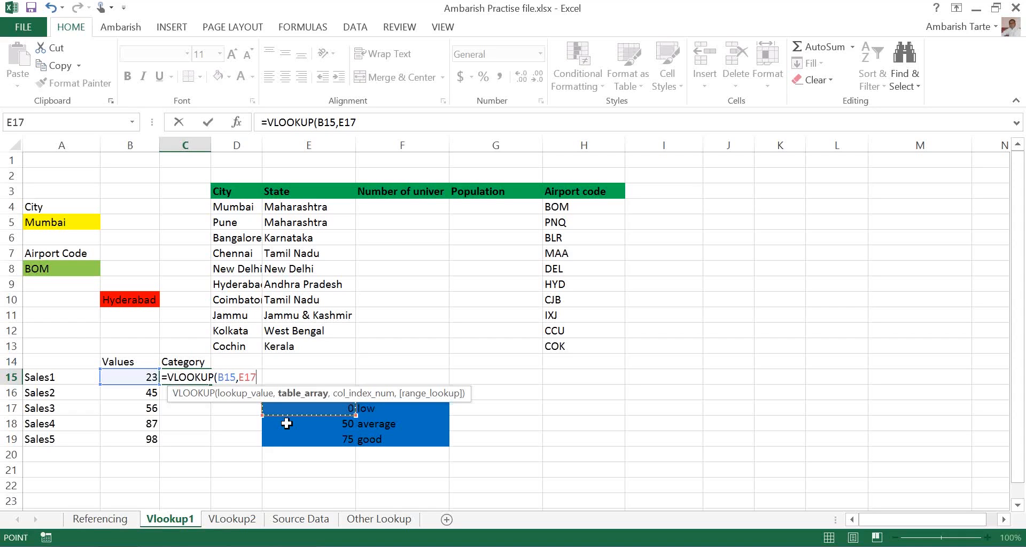
key(shift+Right)
key(shift+Down)
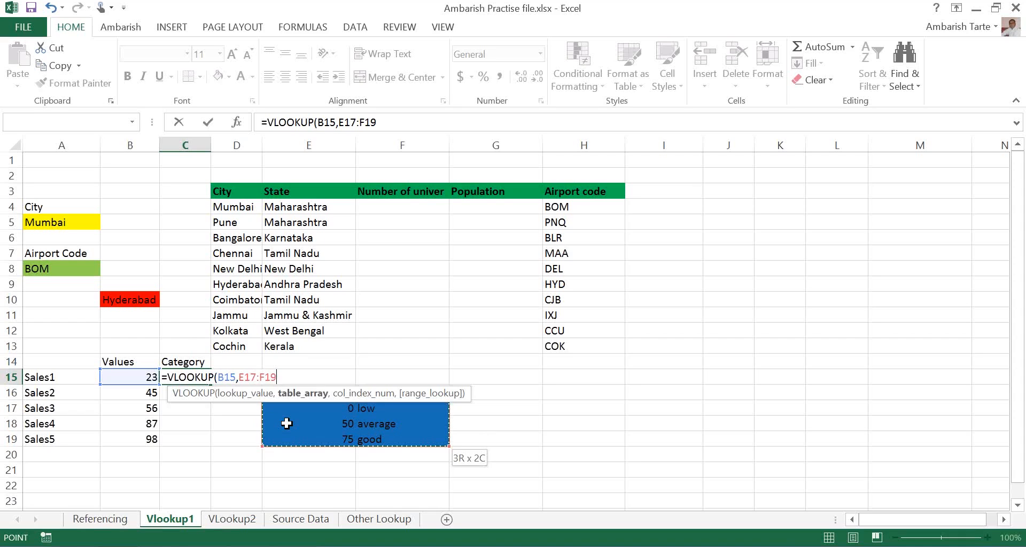
key(shift+Down)
key(F4)
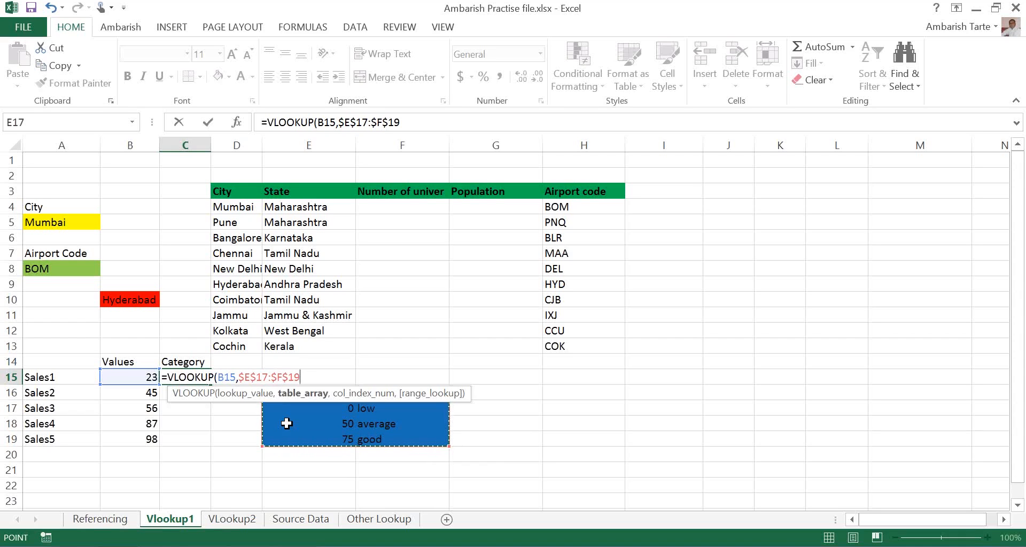
Step: Complete the C15 VLOOKUP with column index 2 and range lookup 1 for an approximate match
text(,)
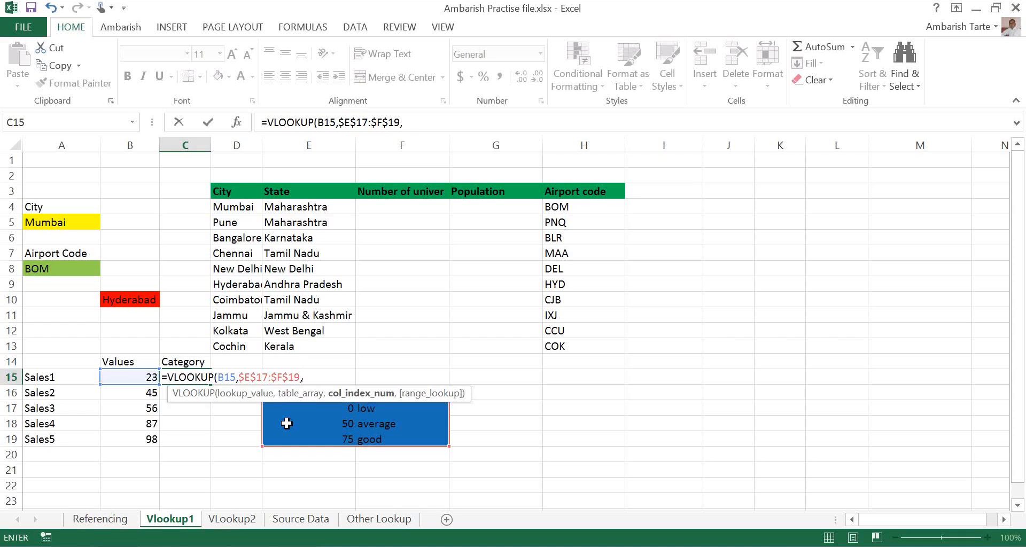
text(2,)
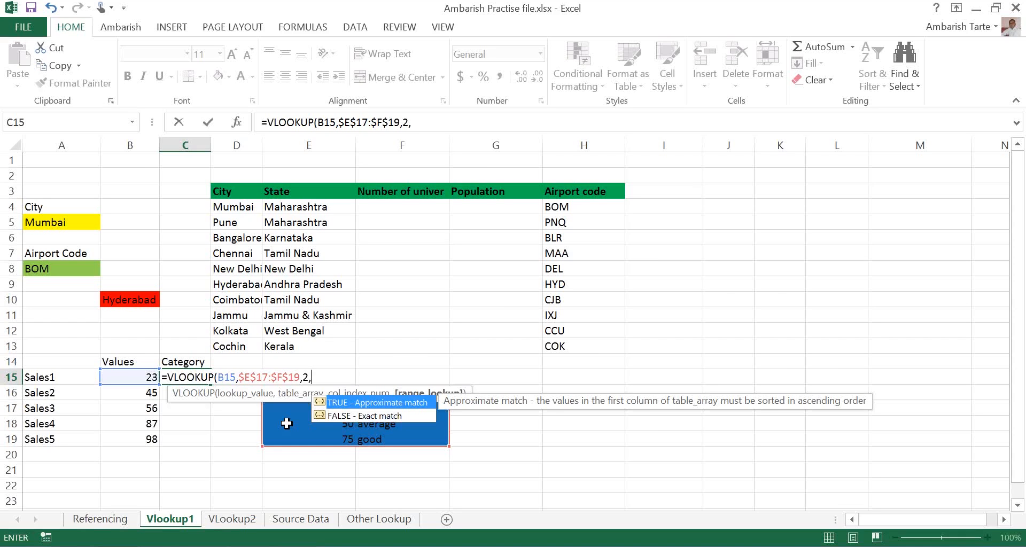
key(Tab)
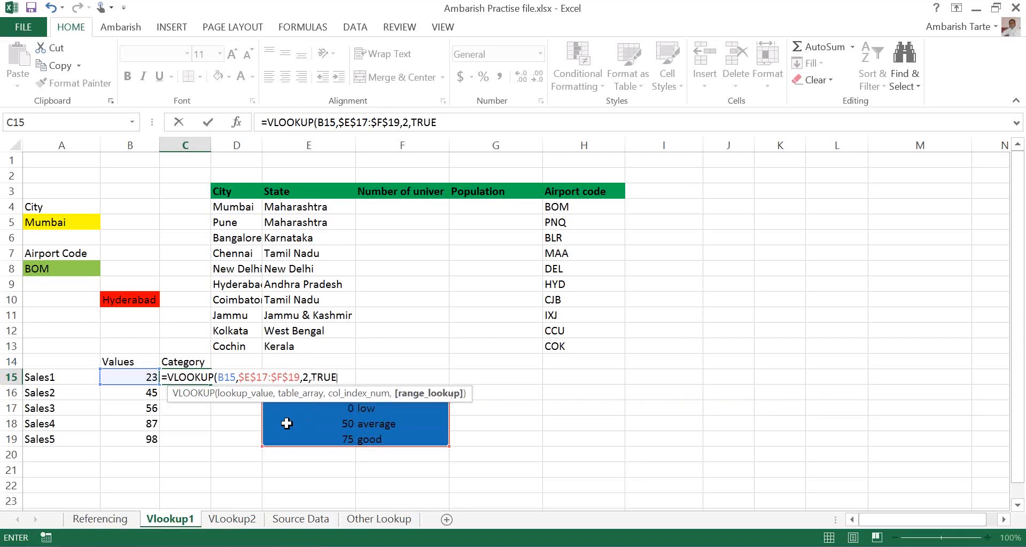
key(BackSpace)
key(BackSpace)
key(BackSpace)
key(BackSpace)
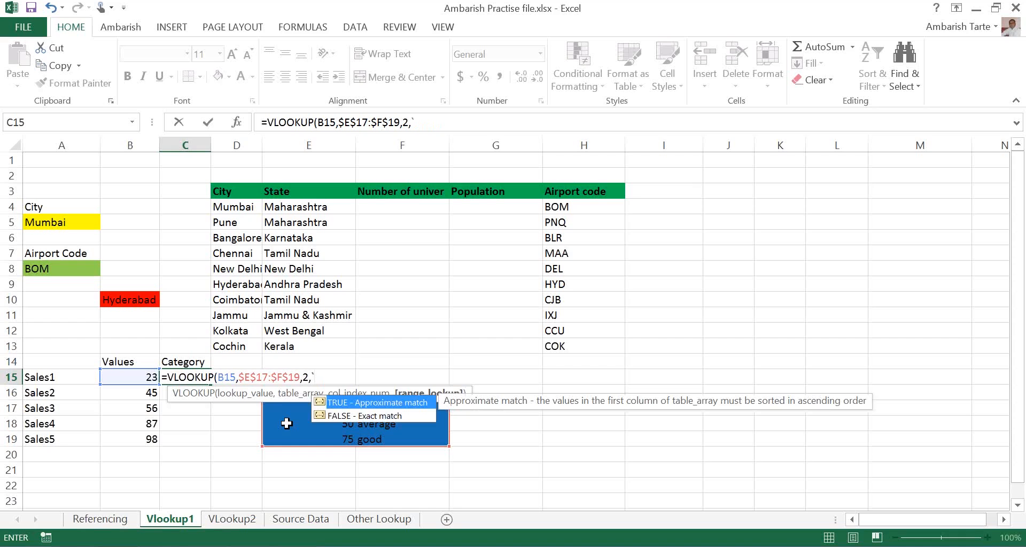
text(1)
key(Return)
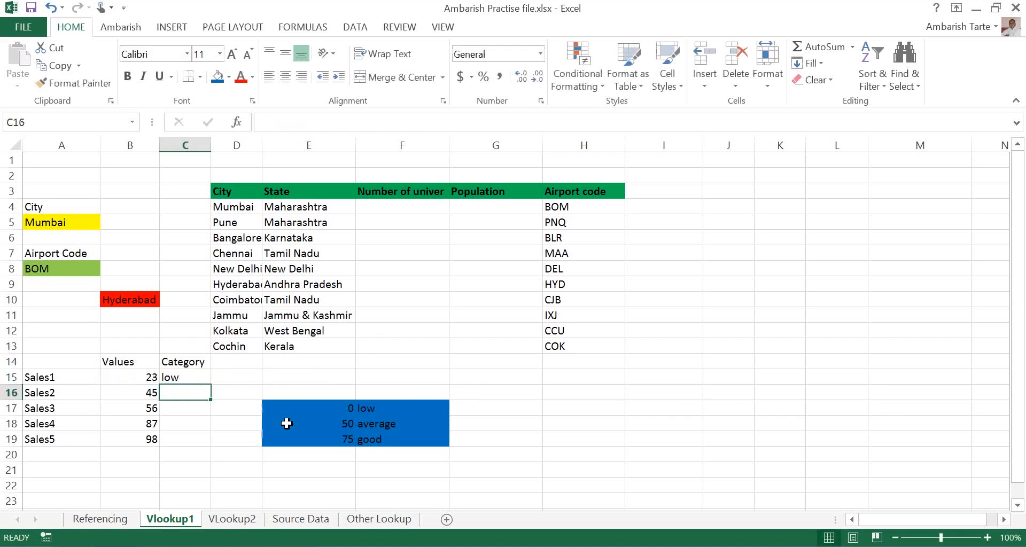
Step: Fill the approximate-match VLOOKUP from C15 down the Category column to C19
key(Up)
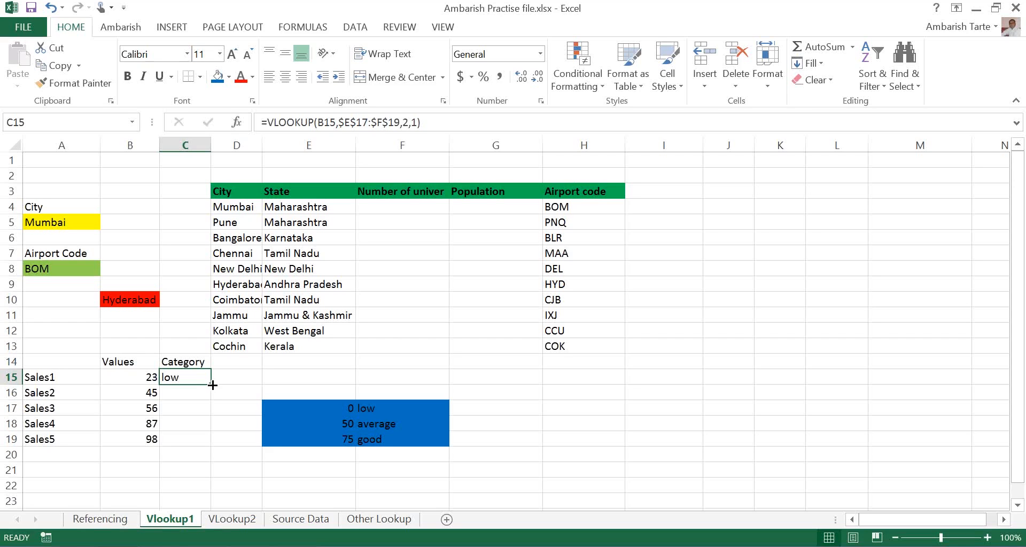
drag(212, 385, 213, 385)
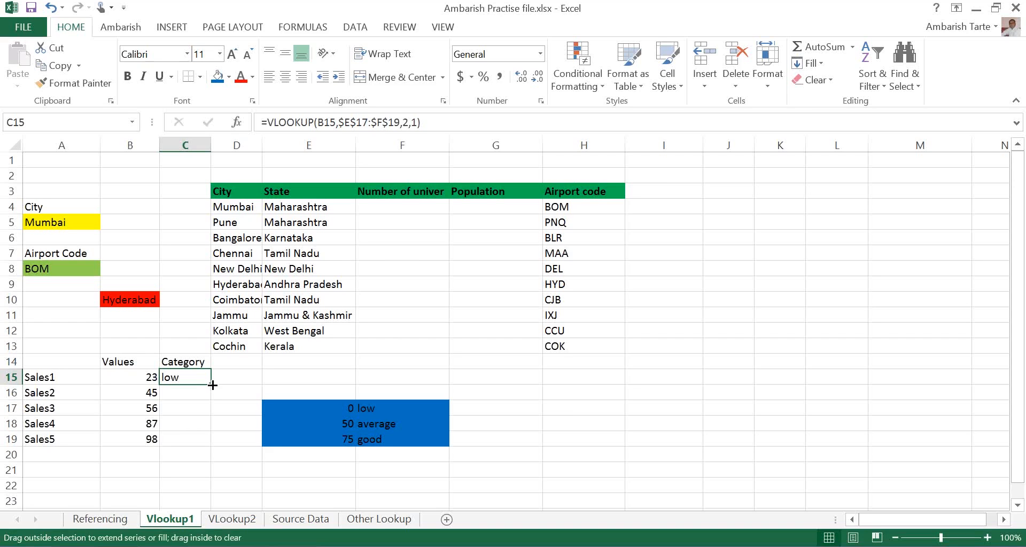
double_click(212, 385)
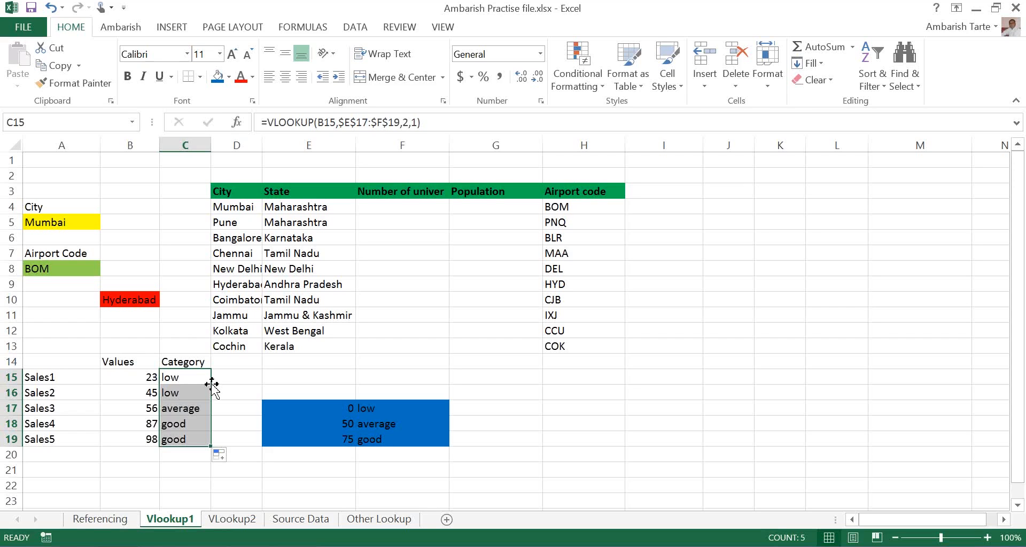
Step: Change the range lookup argument of the VLOOKUP in C15 to 0 for an exact match
key(F2)
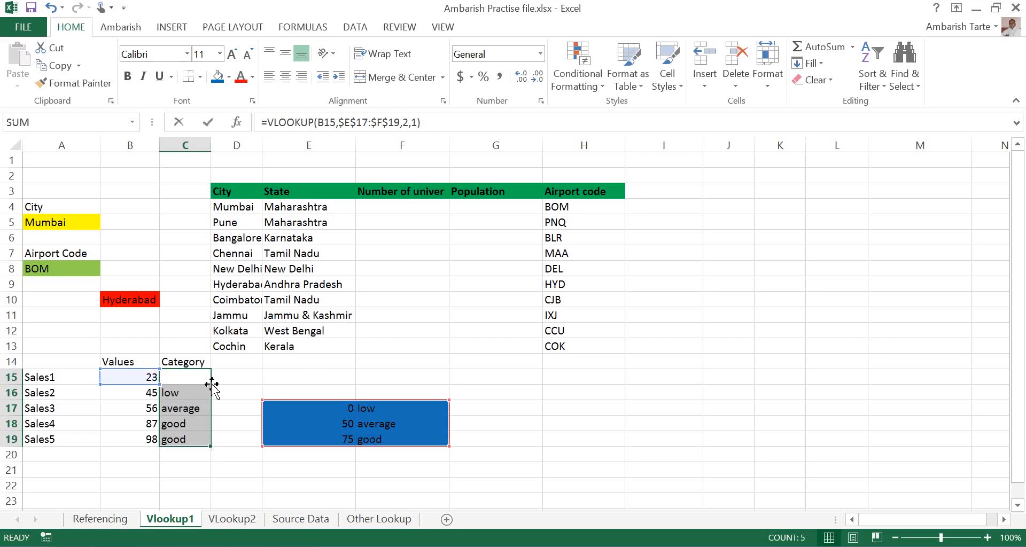
key(F2)
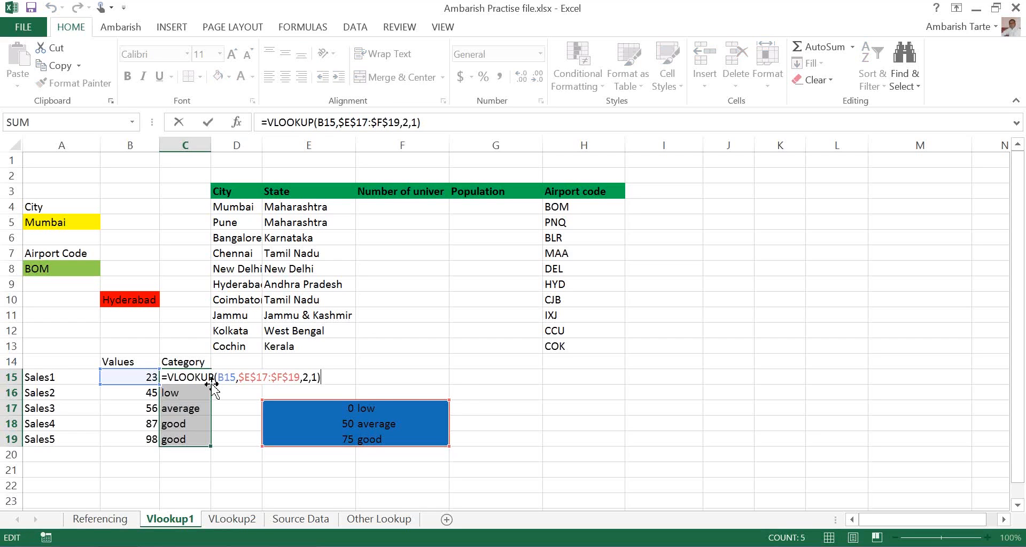
key(Left)
key(BackSpace)
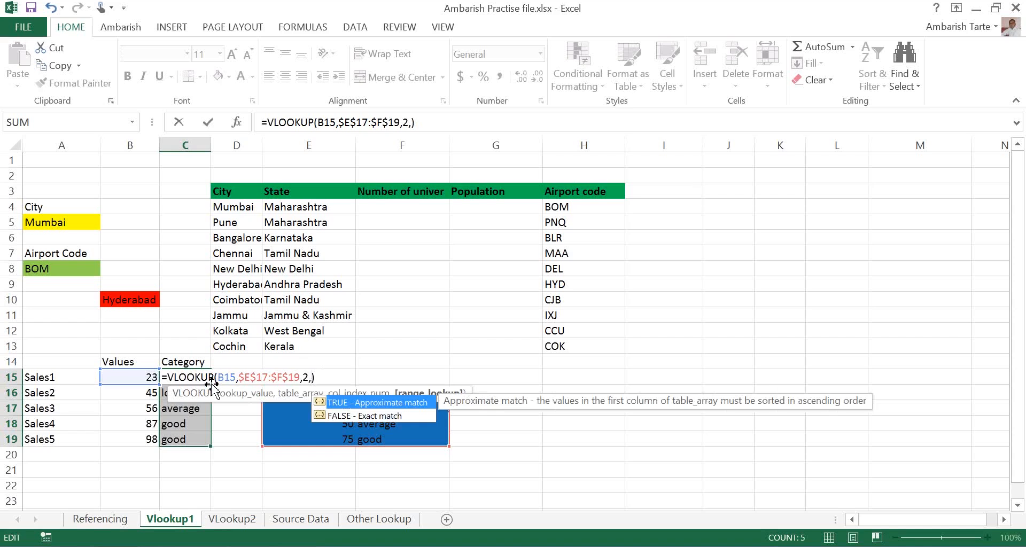
text(0)
key(Return)
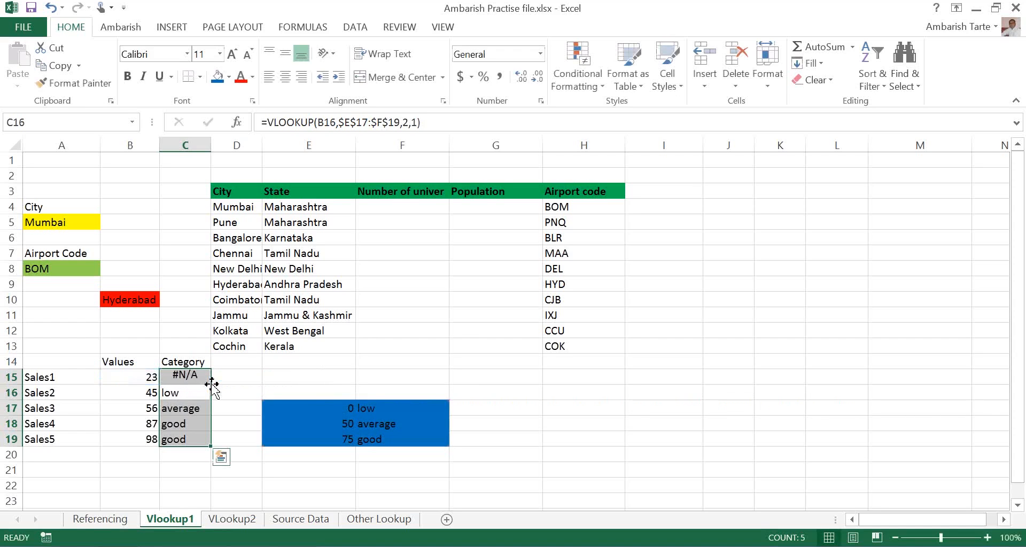
Step: Fill the exact-match VLOOKUP from C15 down the Category column to C19
key(Down)
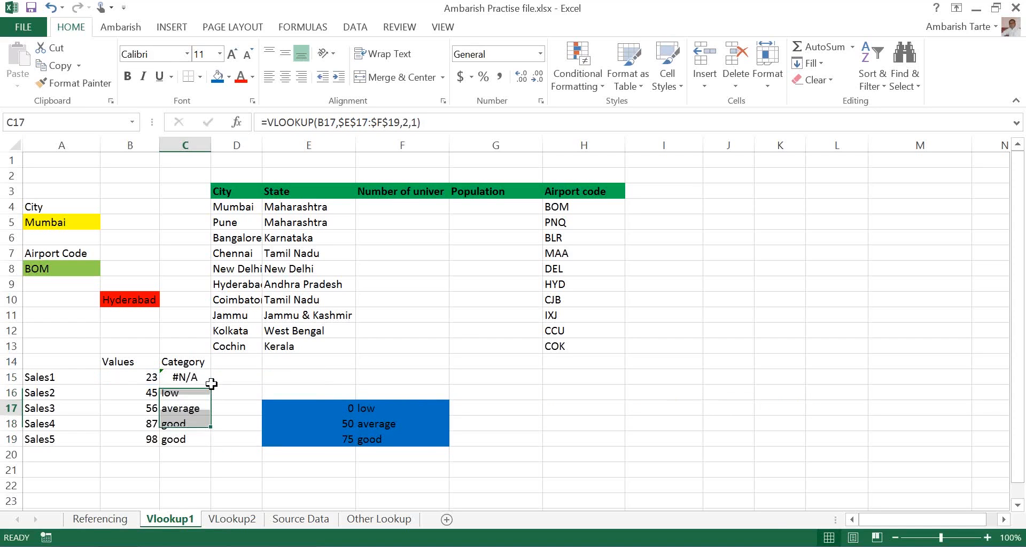
click(211, 384)
double_click(211, 385)
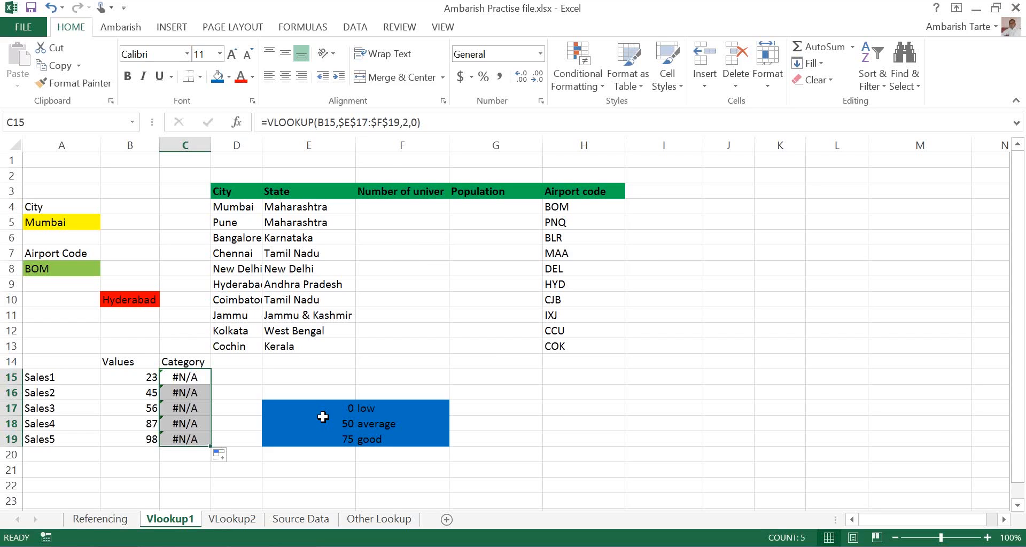
mouse_move(319, 415)
mouse_down()
mouse_move(343, 416)
mouse_move(320, 416)
mouse_up()
key(Left)
key(Right)
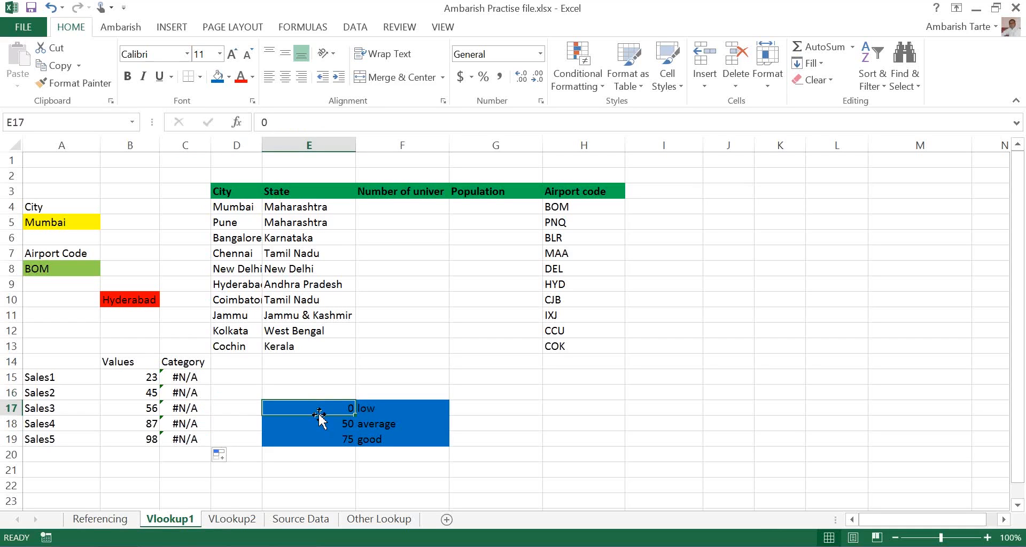
key(Return)
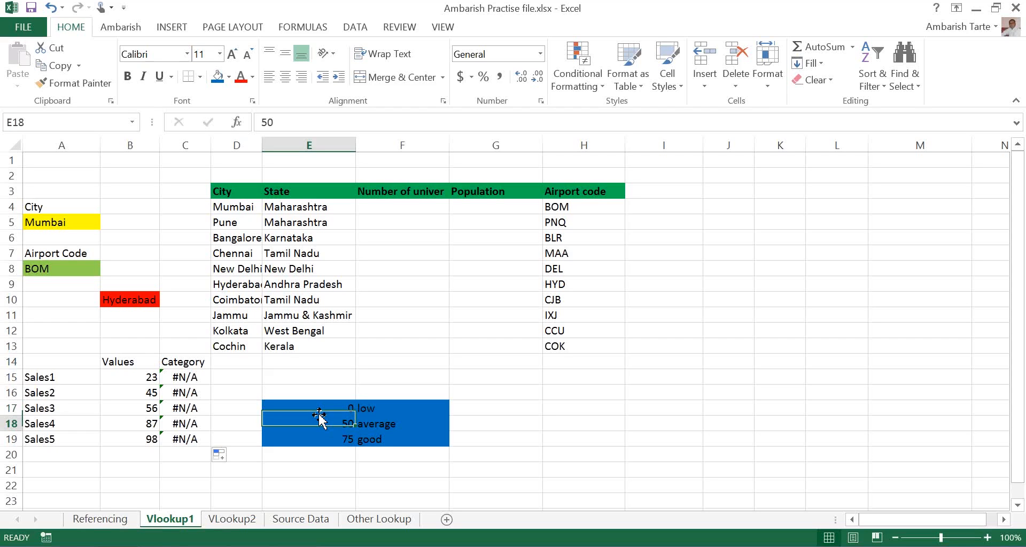
key(Right)
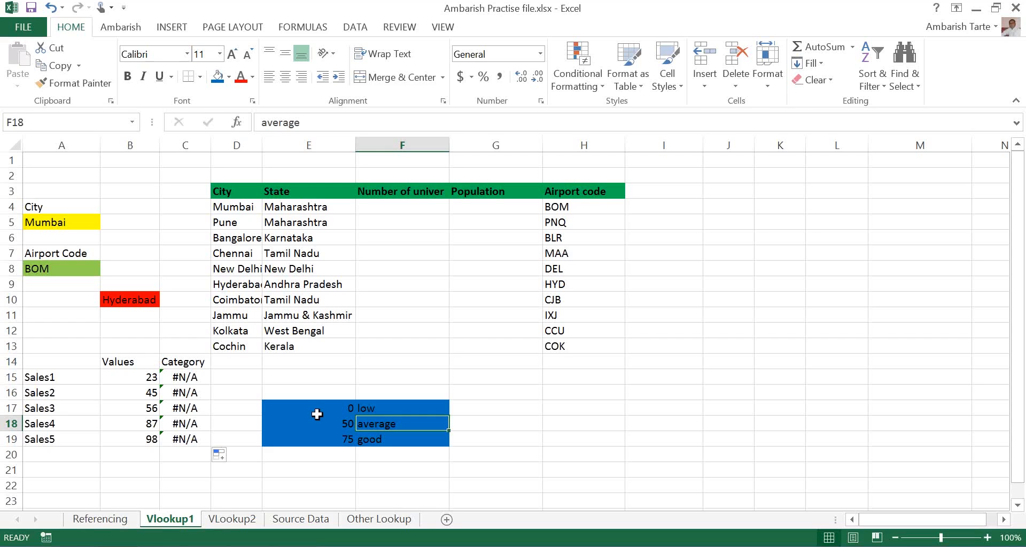
click(291, 300)
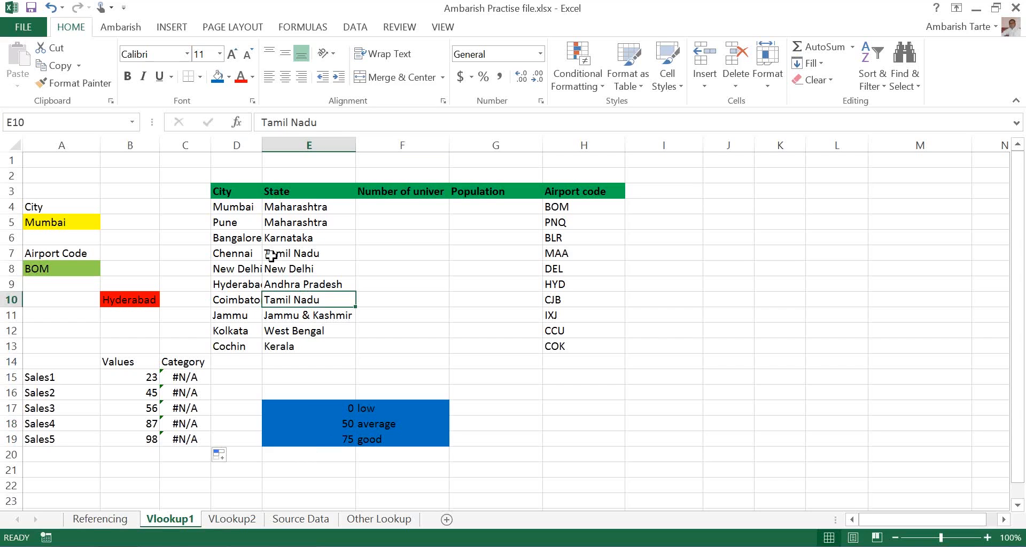
click(271, 256)
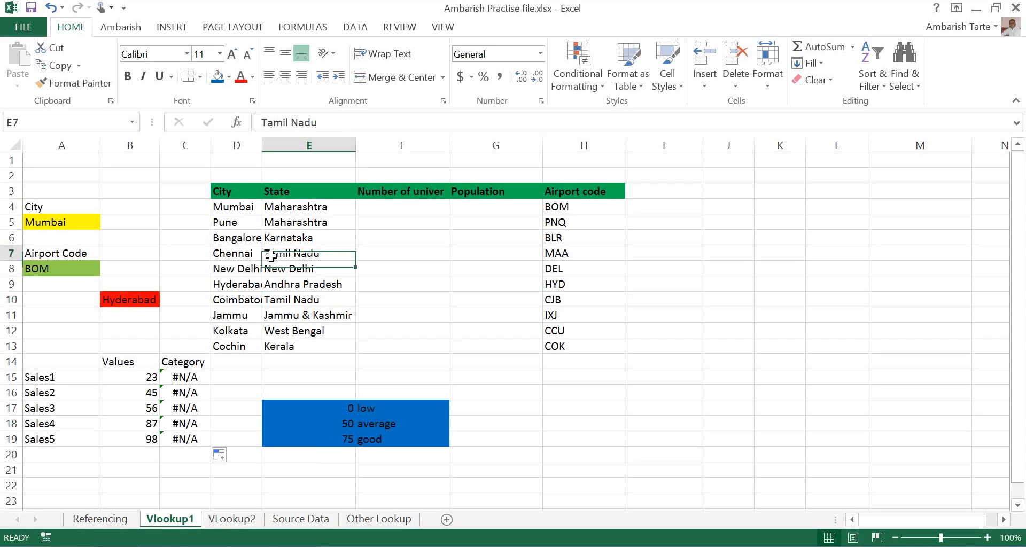
Step: Copy the city table D3:H13 from Vlookup1 and paste it into a new worksheet starting at C5
click(236, 188)
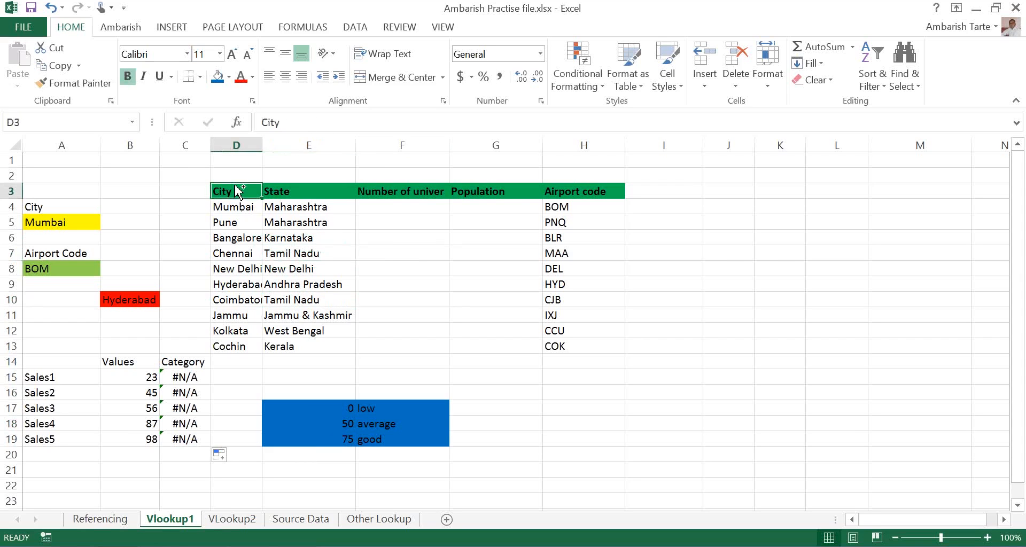
key(ctrl+shift+Right)
key(shift+Down)
key(ctrl+shift+Down)
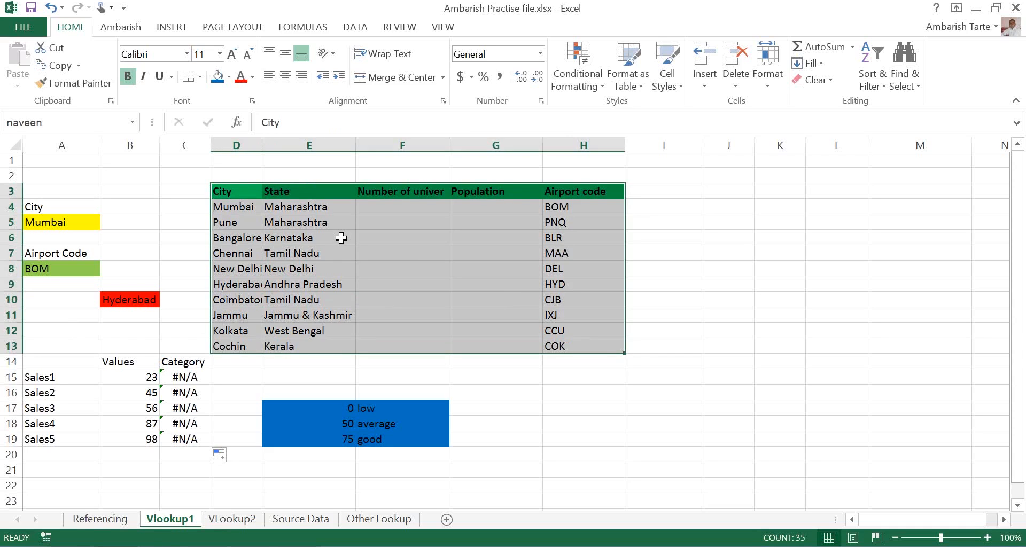
key(ctrl+c)
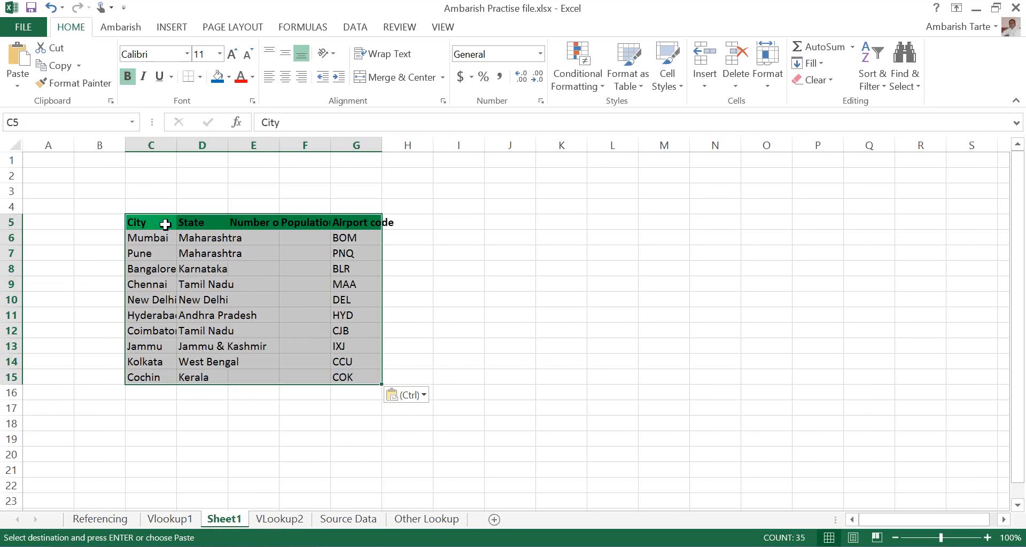
click(282, 317)
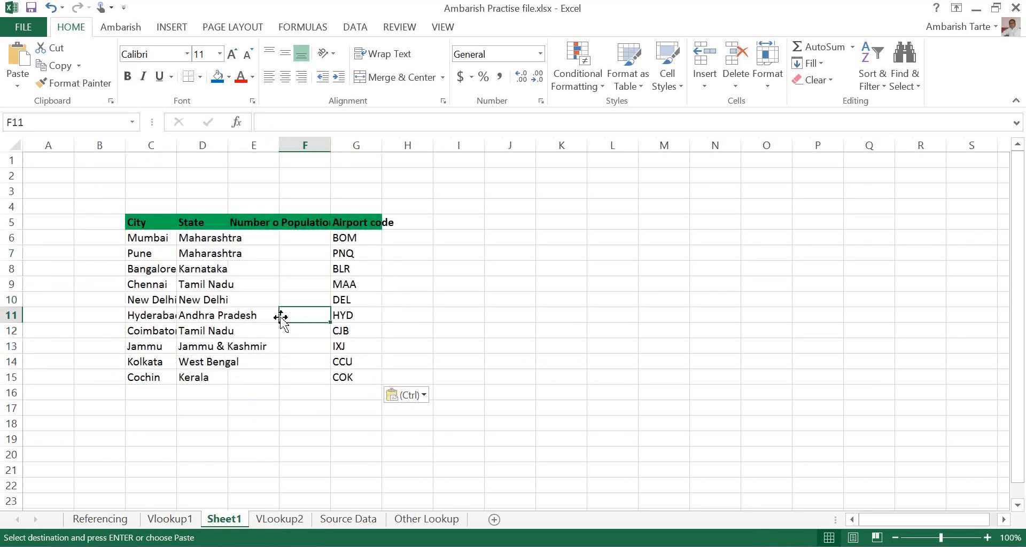
click(154, 253)
click(149, 237)
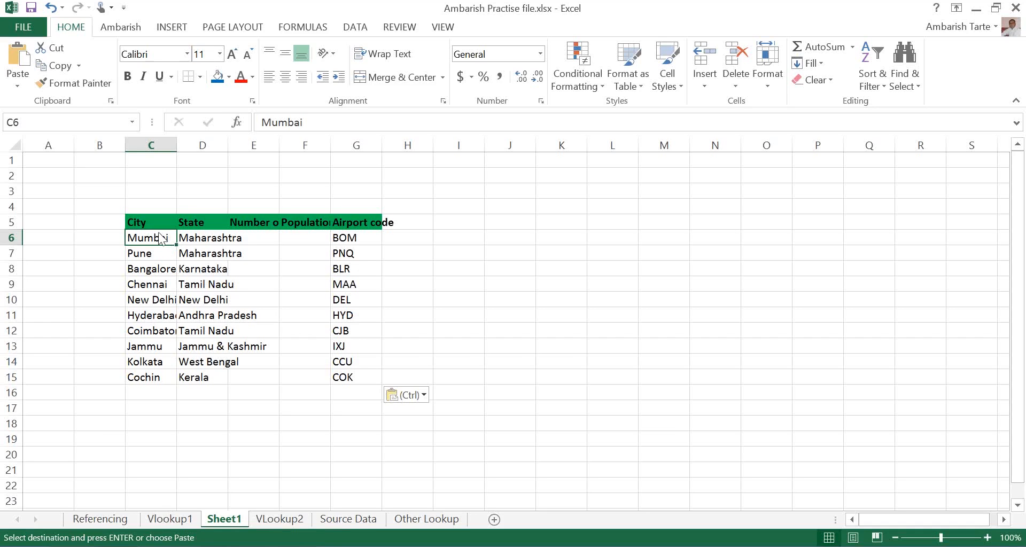
Step: Define the city table C5:G15 as a named range using the presenter's first name, and rename its worksheet "new sheet"
key(Up)
key(ctrl+shift+Right)
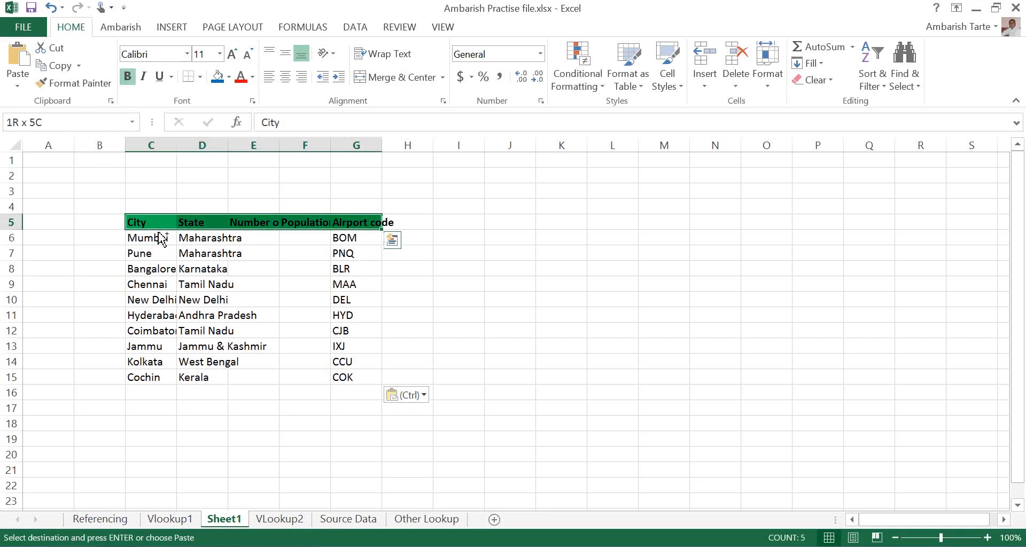
key(ctrl+shift+Down)
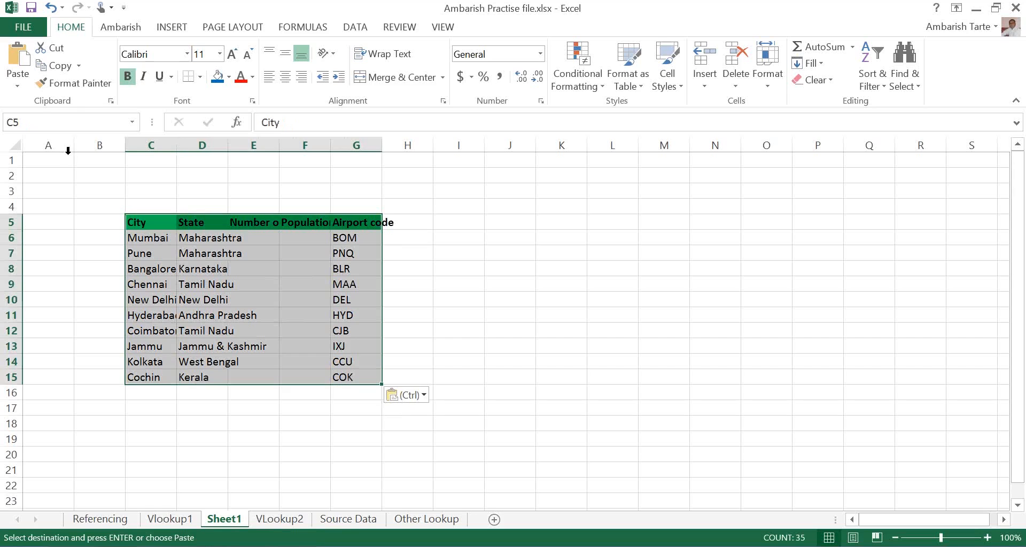
click(39, 122)
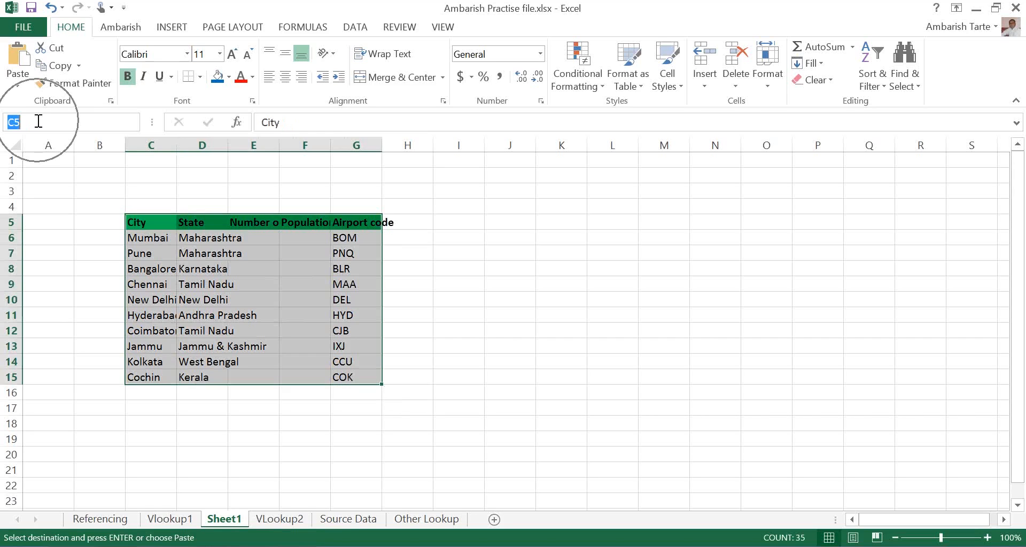
text(amba)
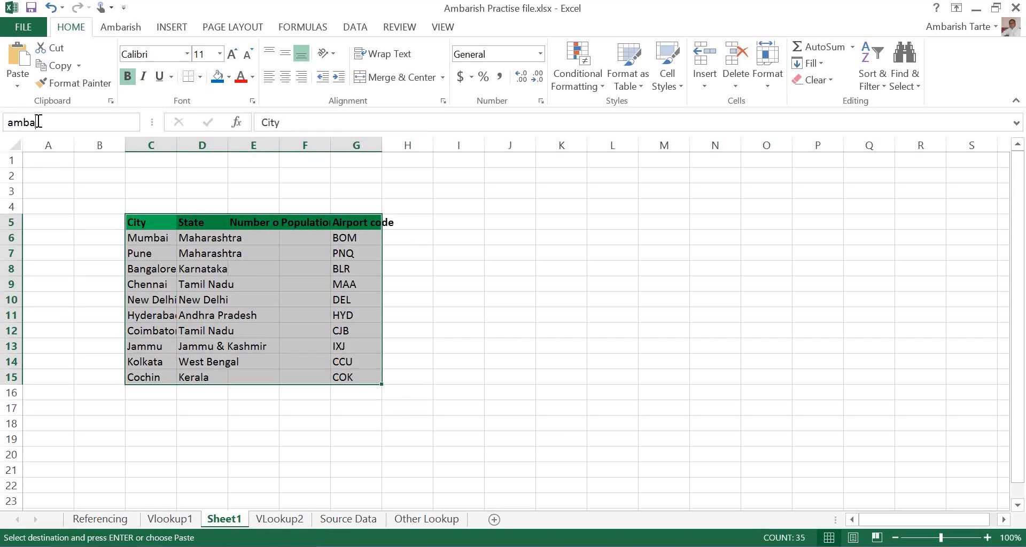
text(rish)
key(Return)
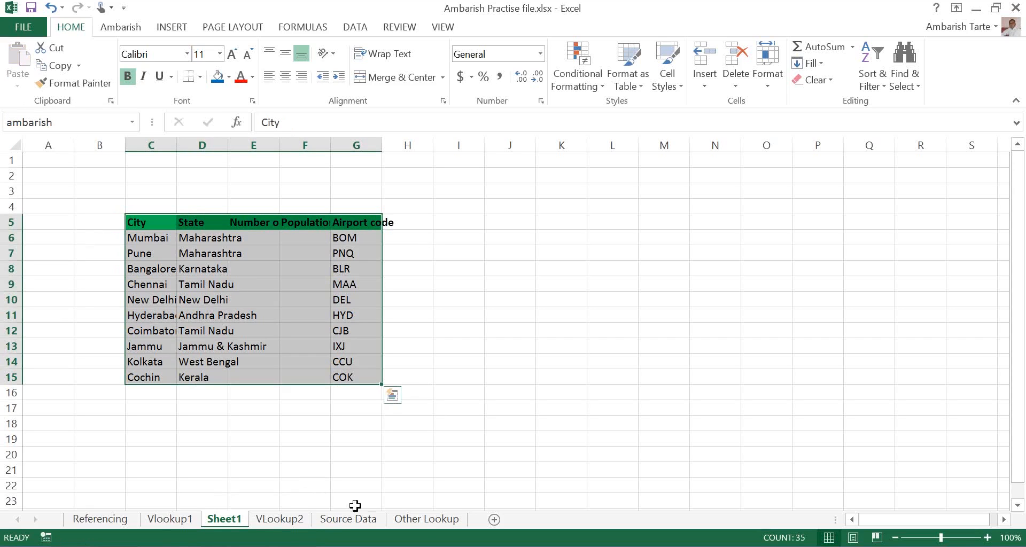
click(321, 433)
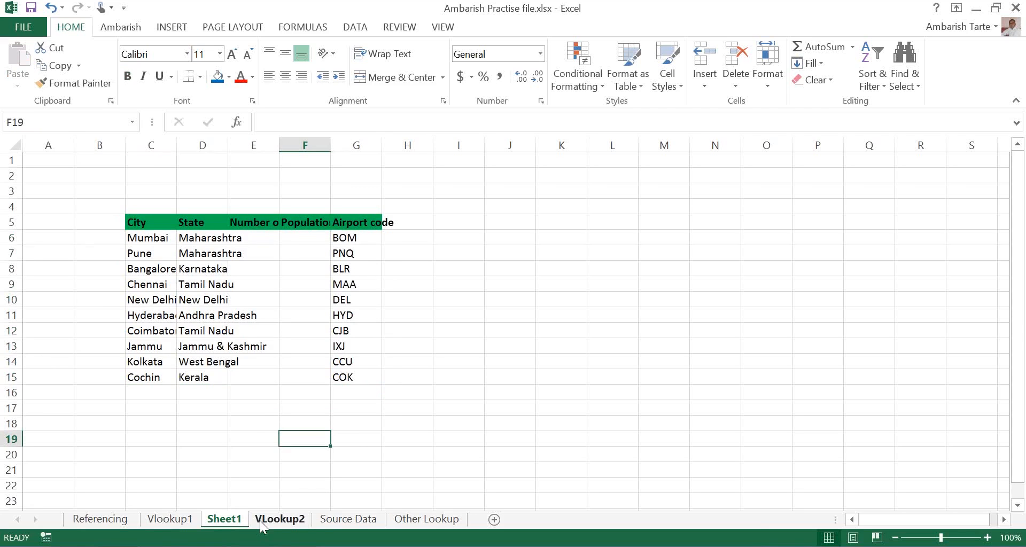
click(262, 527)
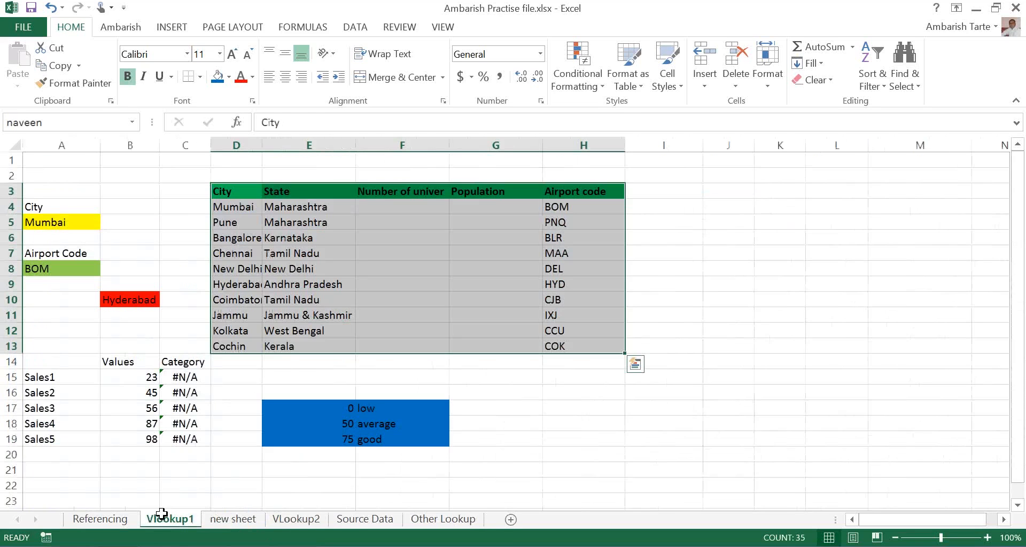
Step: Replace the airport code formula in A8 on Vlookup1 with VLOOKUP of A5 in the new sheet's named range, column 5, range lookup 0
click(46, 269)
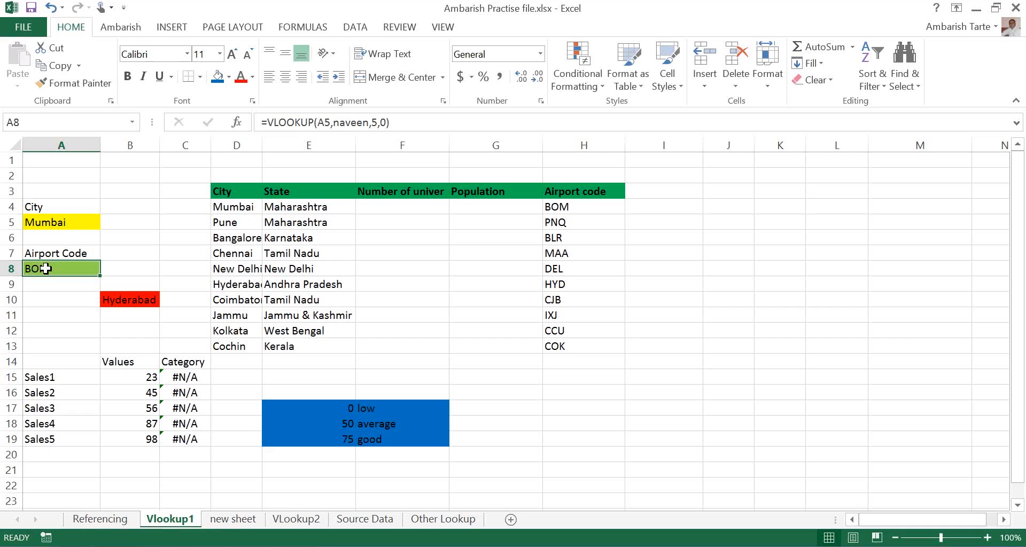
text(=)
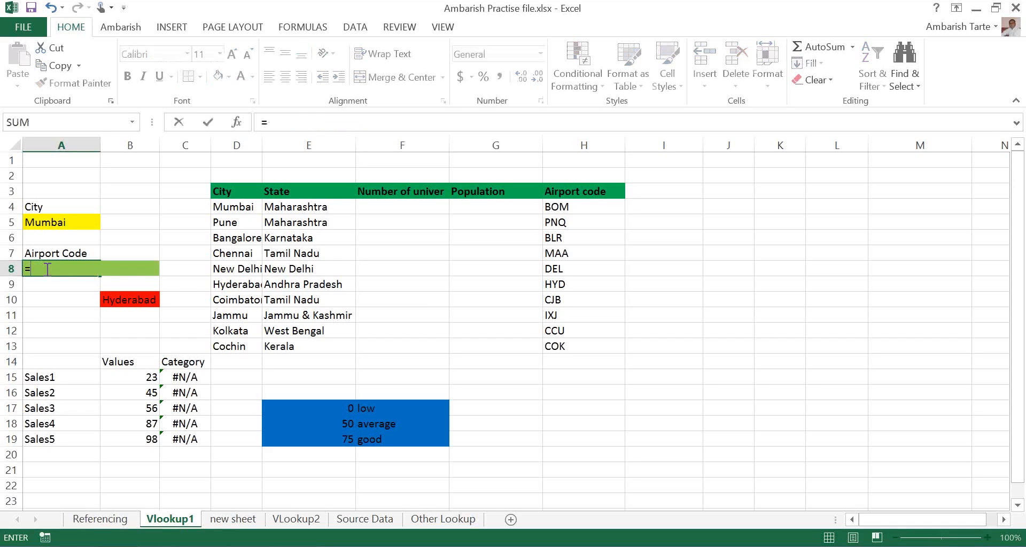
text(VLOOKUP()
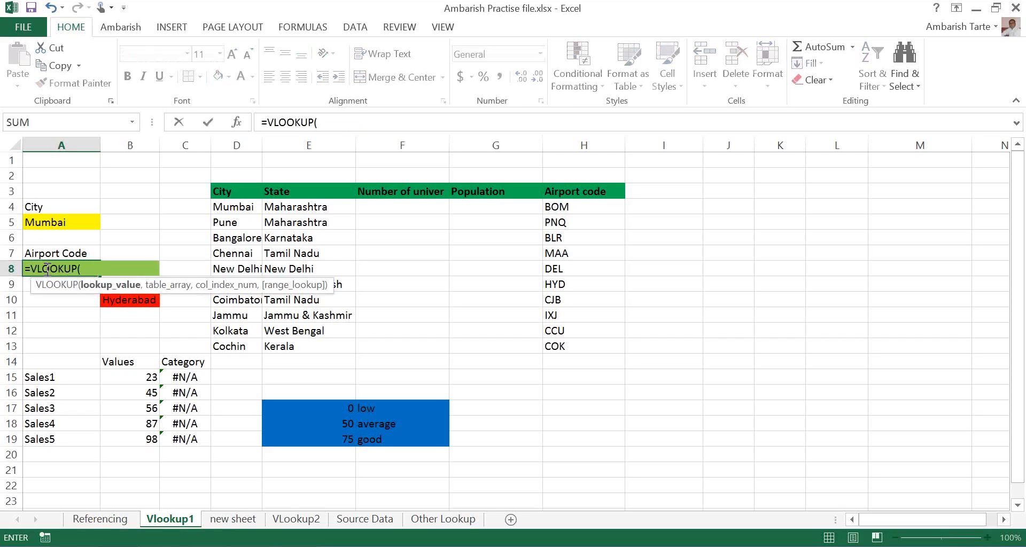
text(A5,)
key(F3)
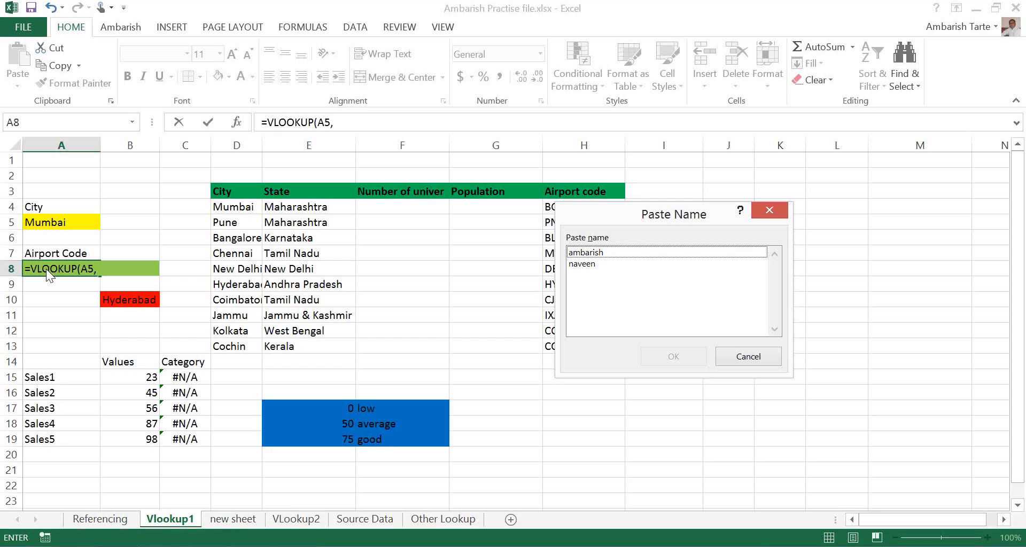
key(Escape)
text(amb)
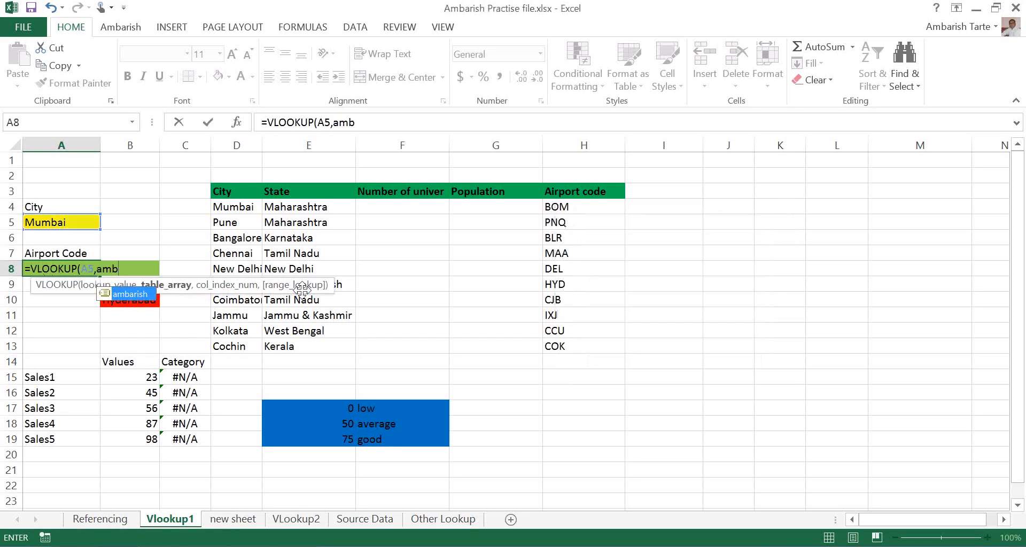
key(Tab)
text(,)
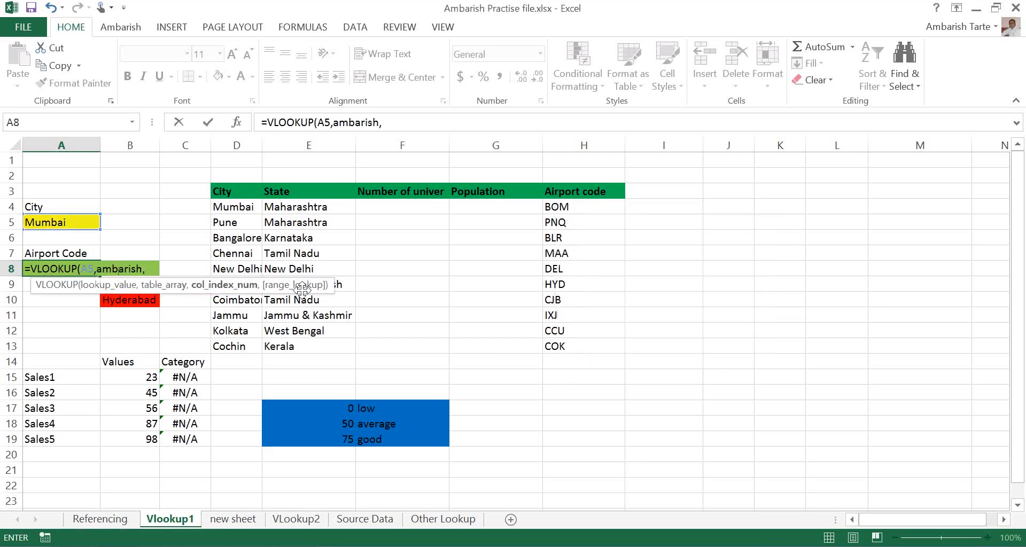
text(5,0)
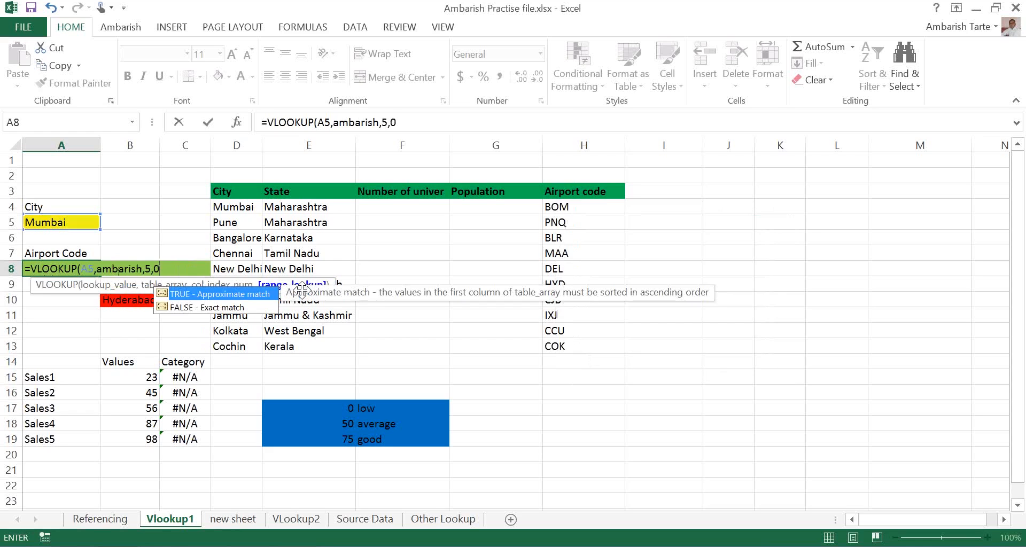
key(ctrl+Return)
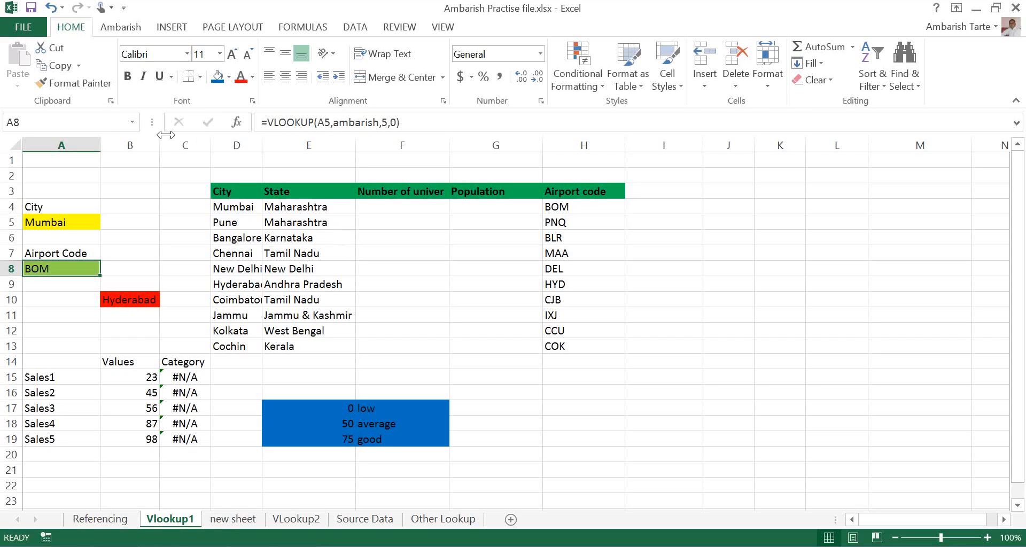
Step: Look through the command groups of the standard ribbon tabs and the custom tab
click(173, 27)
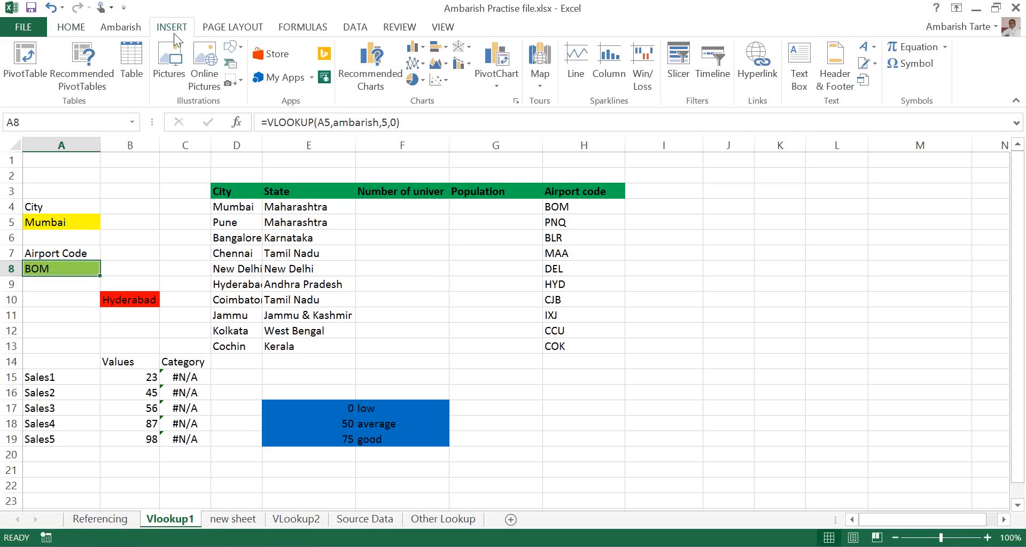
click(232, 30)
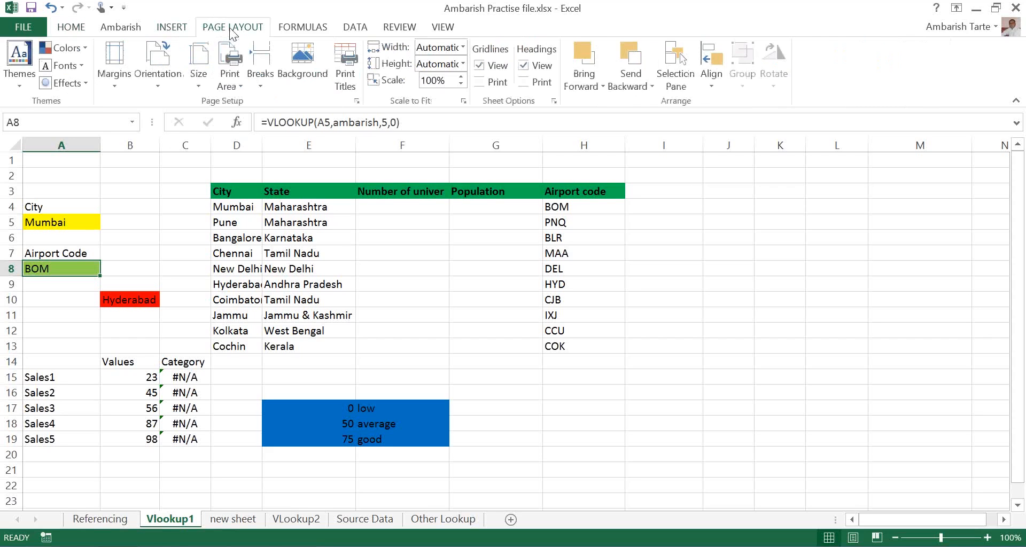
click(355, 28)
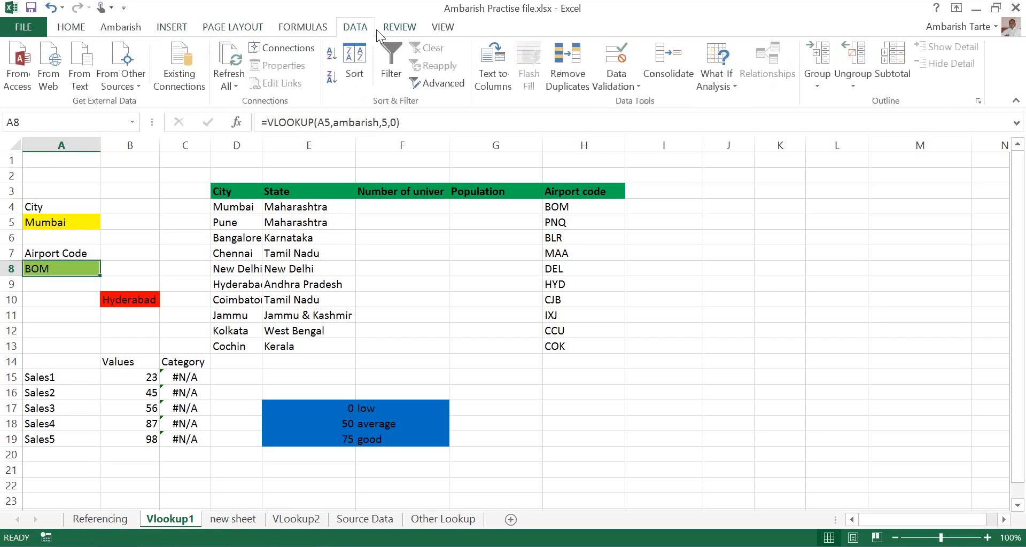
click(400, 27)
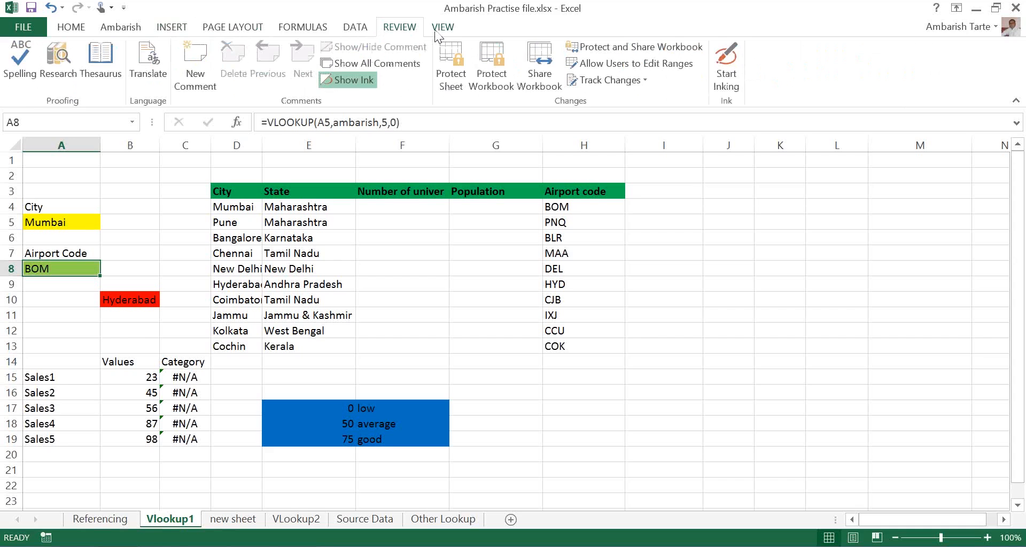
click(442, 28)
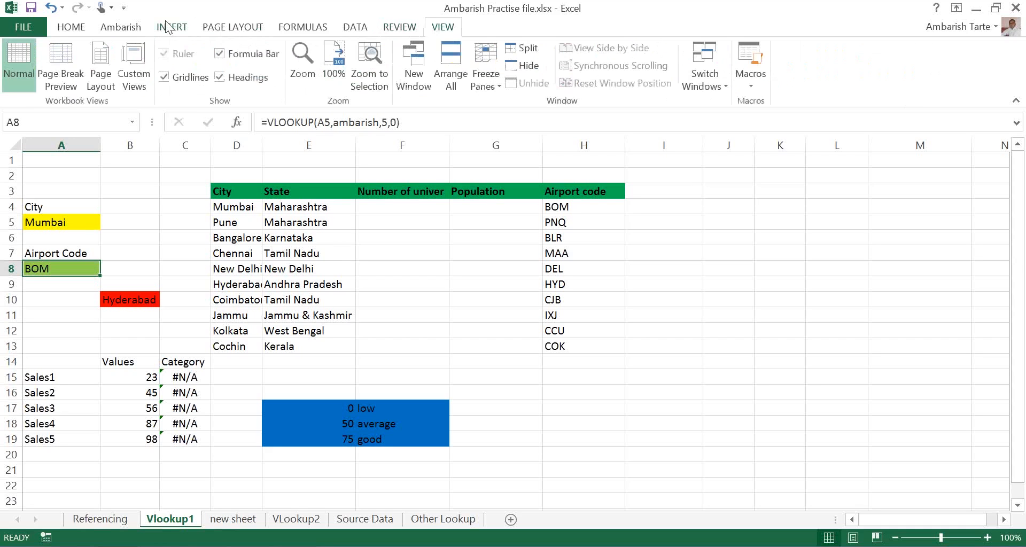
click(121, 28)
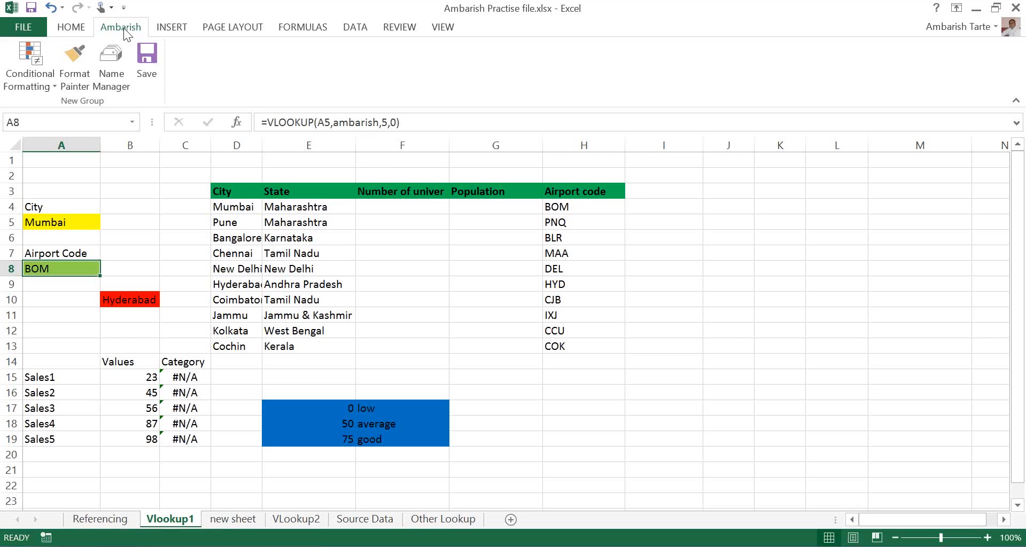
click(22, 25)
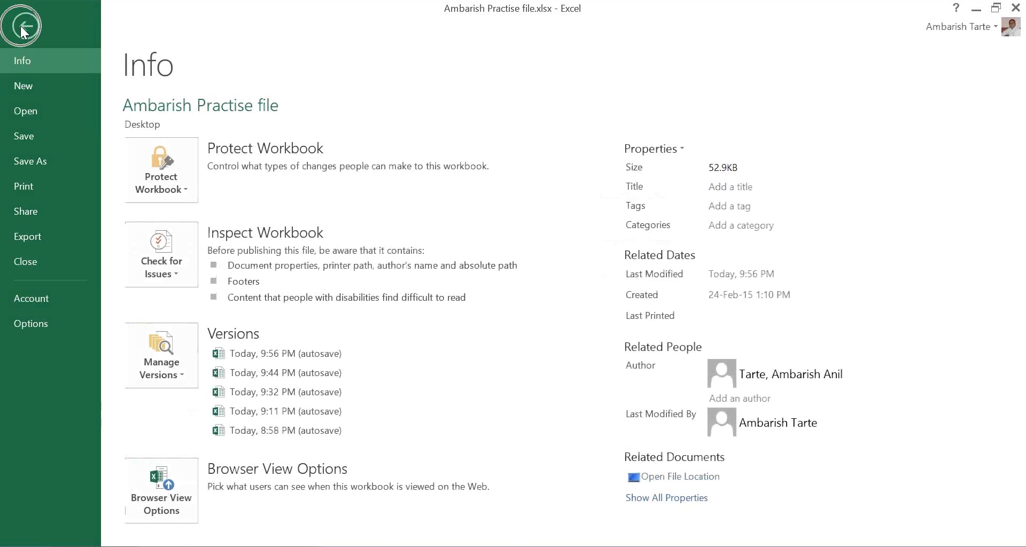
click(21, 27)
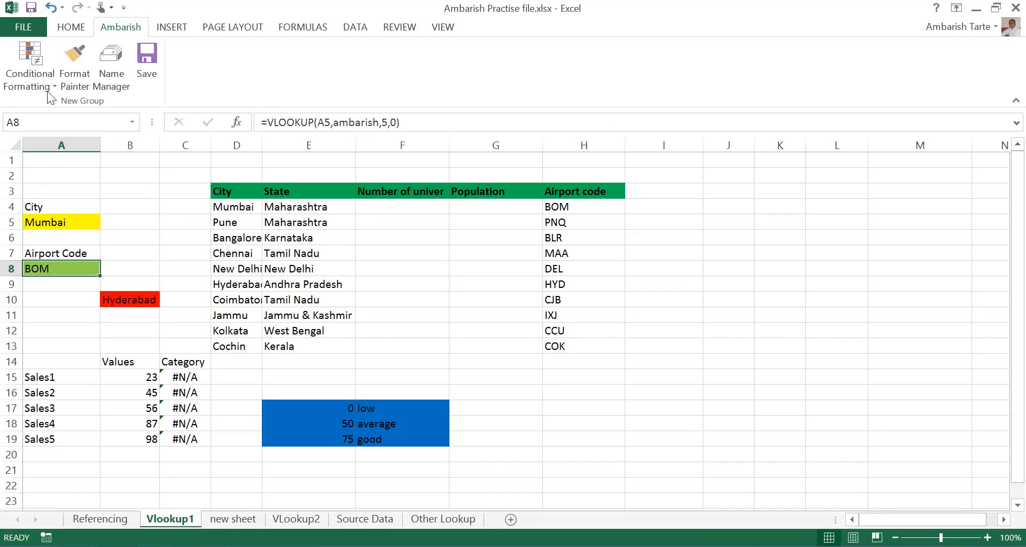
Step: Inspect the main tabs and the custom tab in the Customize Ribbon options, and close Excel Options
click(24, 29)
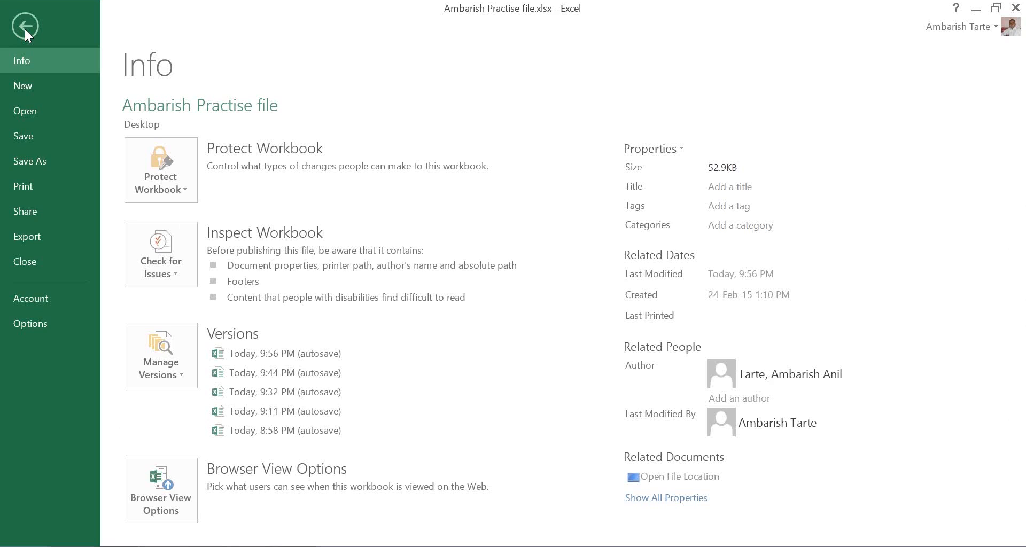
click(30, 326)
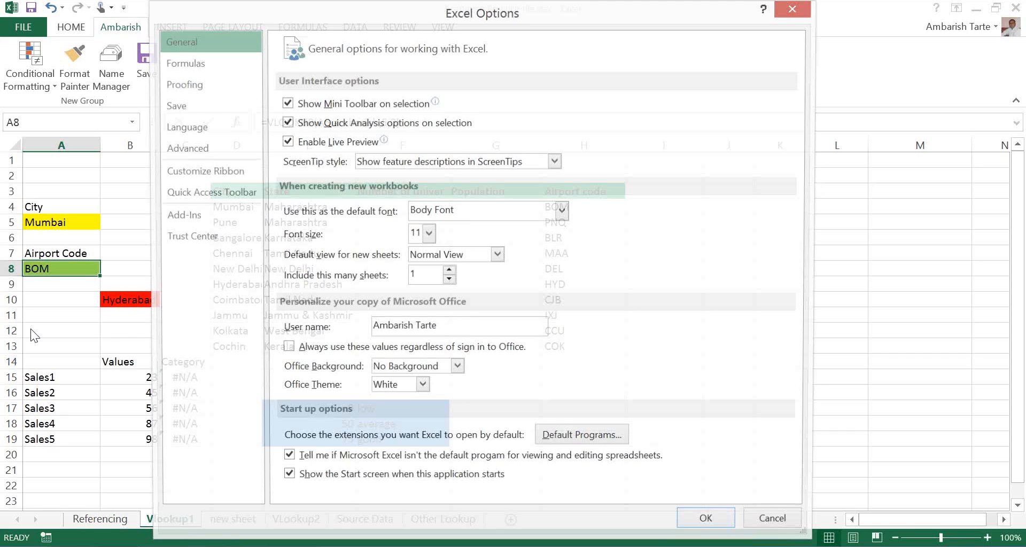
drag(453, 16, 370, 18)
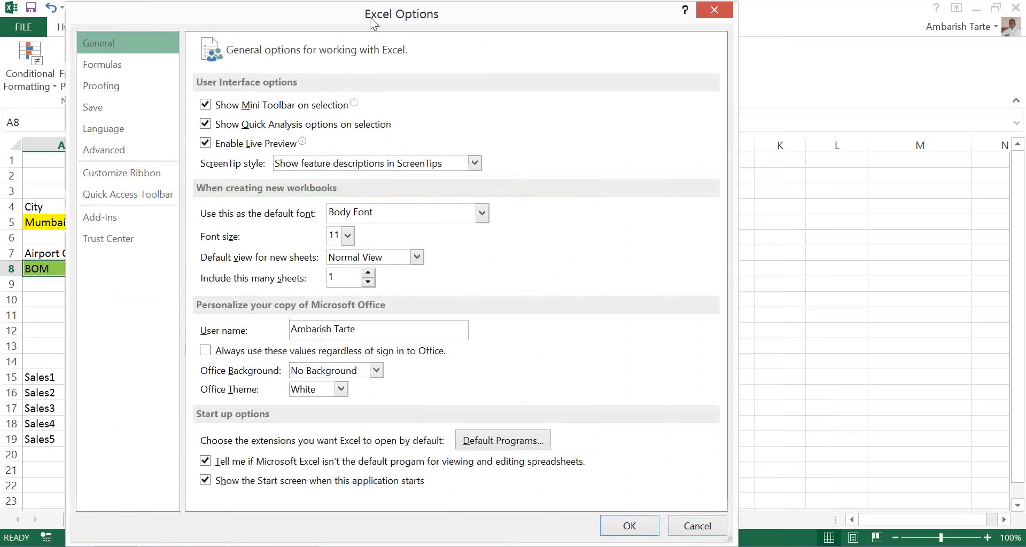
click(121, 172)
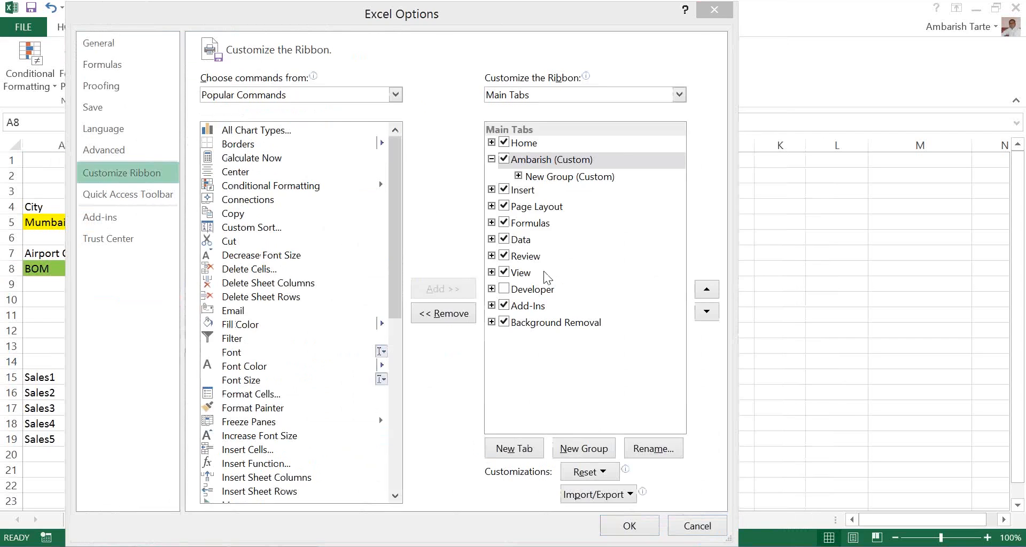
click(714, 9)
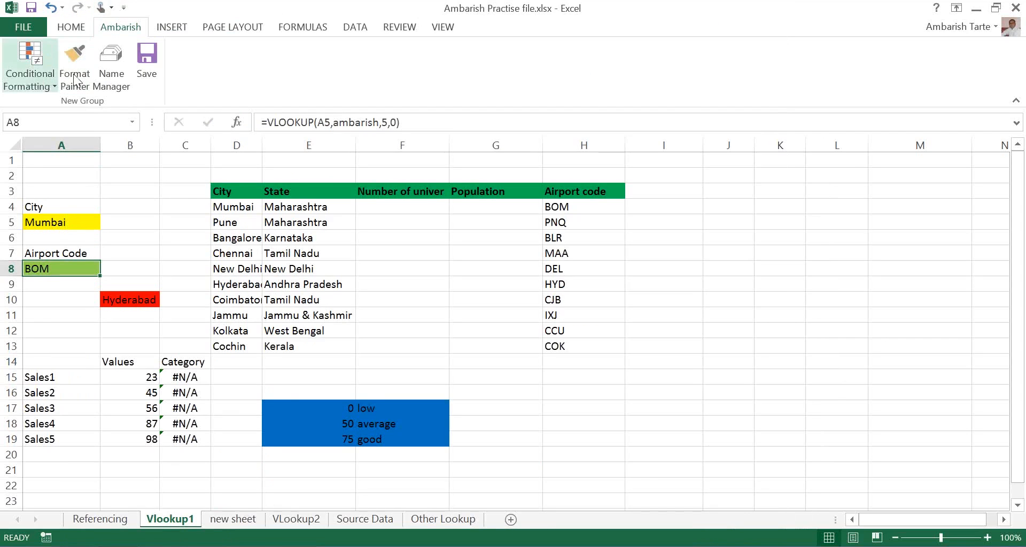